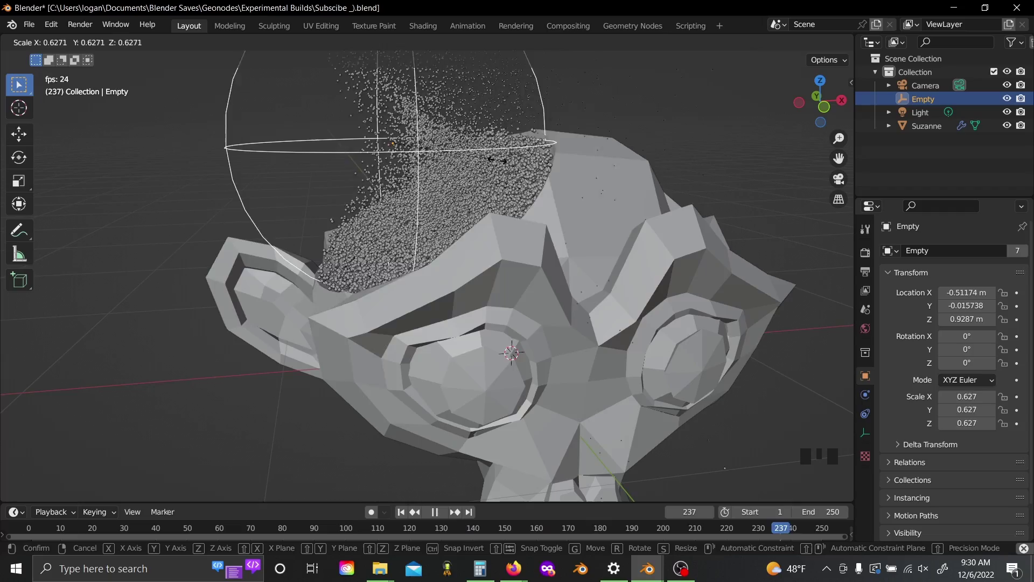
right_click(662, 144)
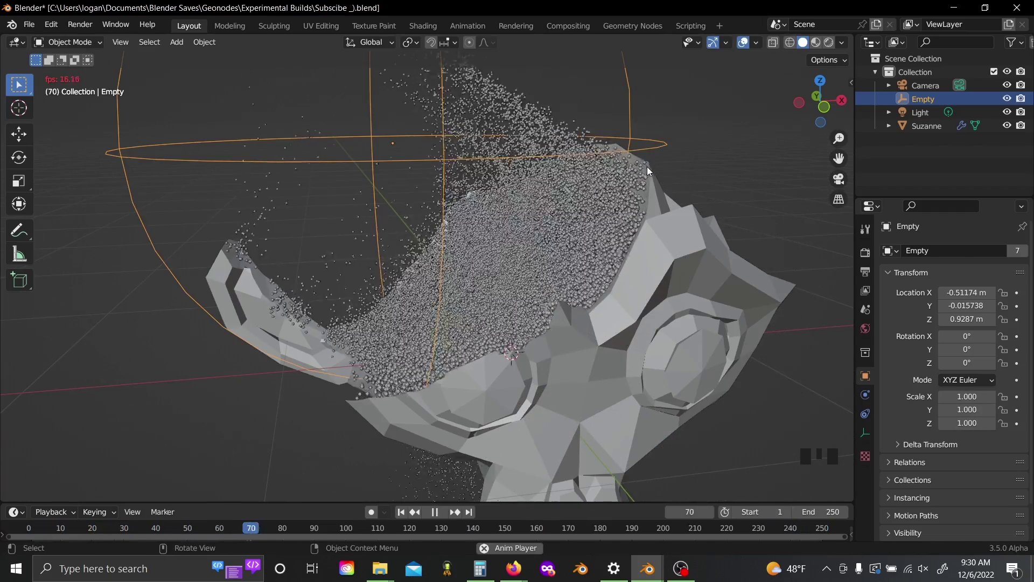
key("s")
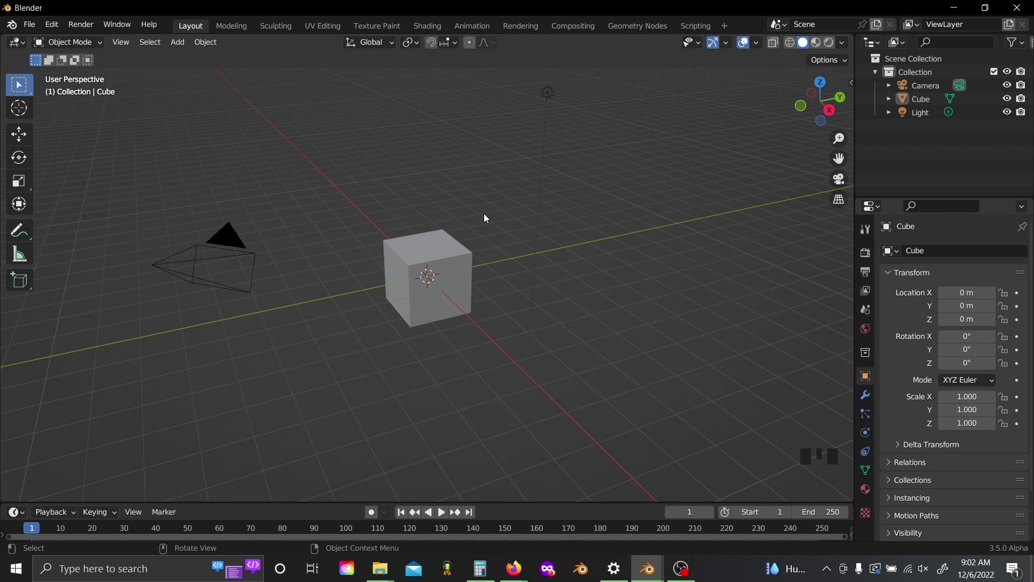
- Save the new project as "Subscibe :)" in the Experimental Builds folder
key("ctrl+s")
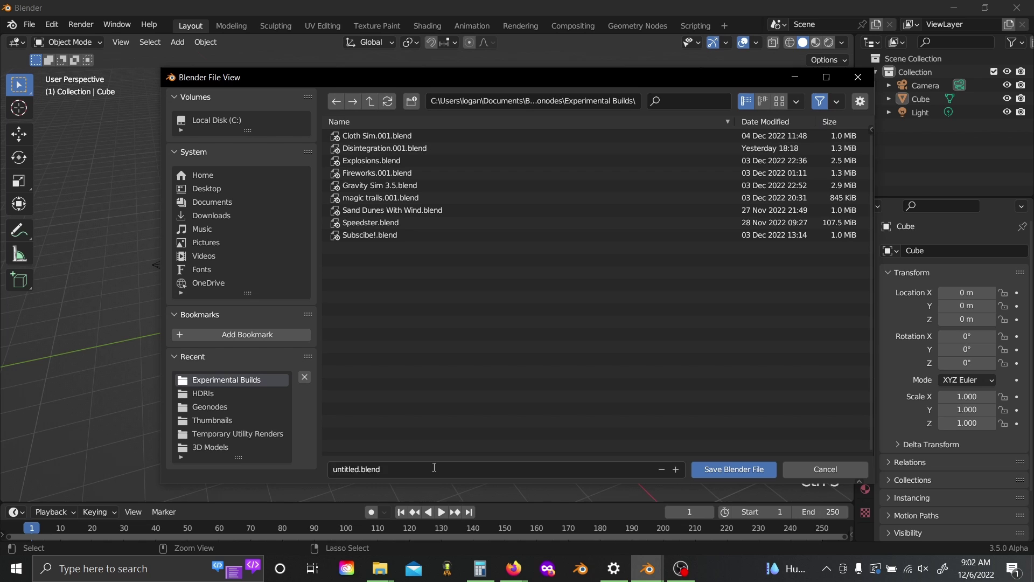
left_click(434, 468)
type("Subscibe :)")
key("Return")
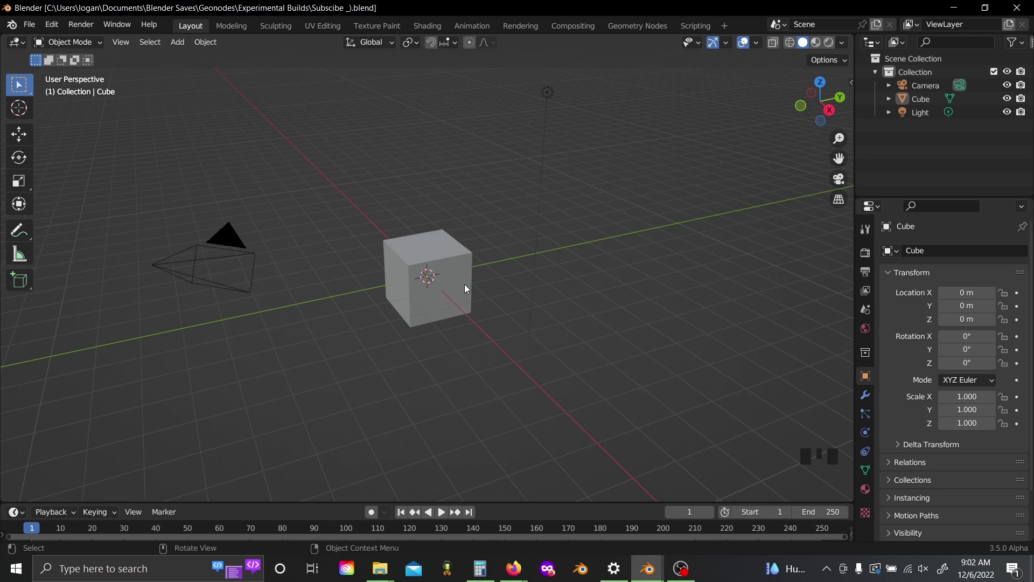
- Delete the default cube and add a Monkey mesh in its place
left_click(426, 291)
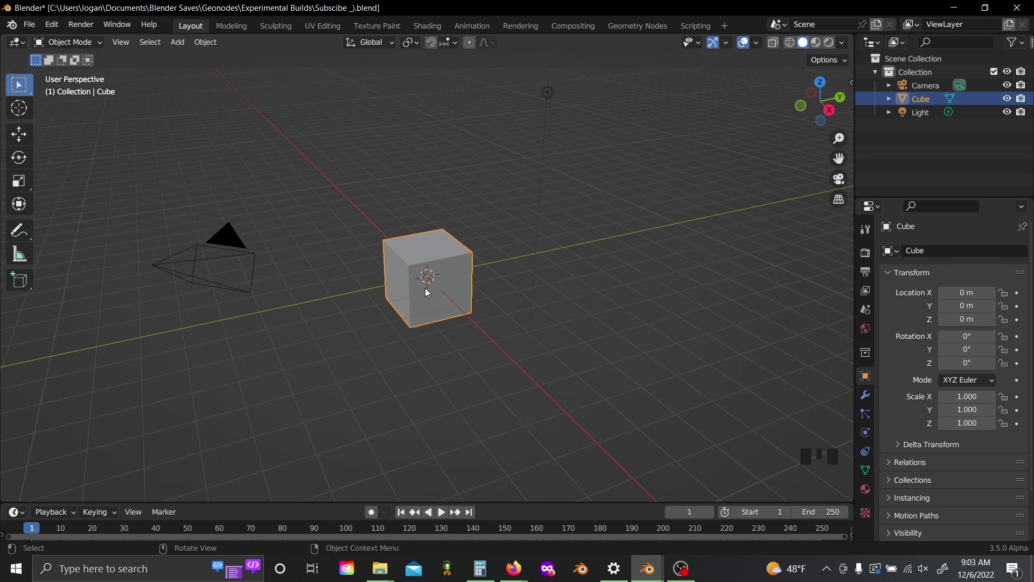
key("x")
left_click(425, 290)
key("shift+a")
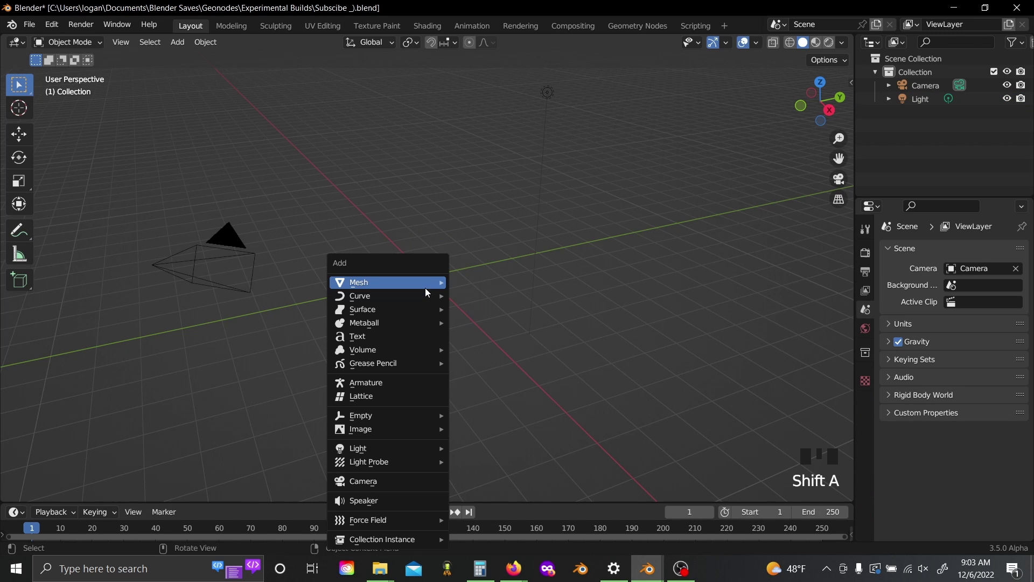
mouse_move(425, 291)
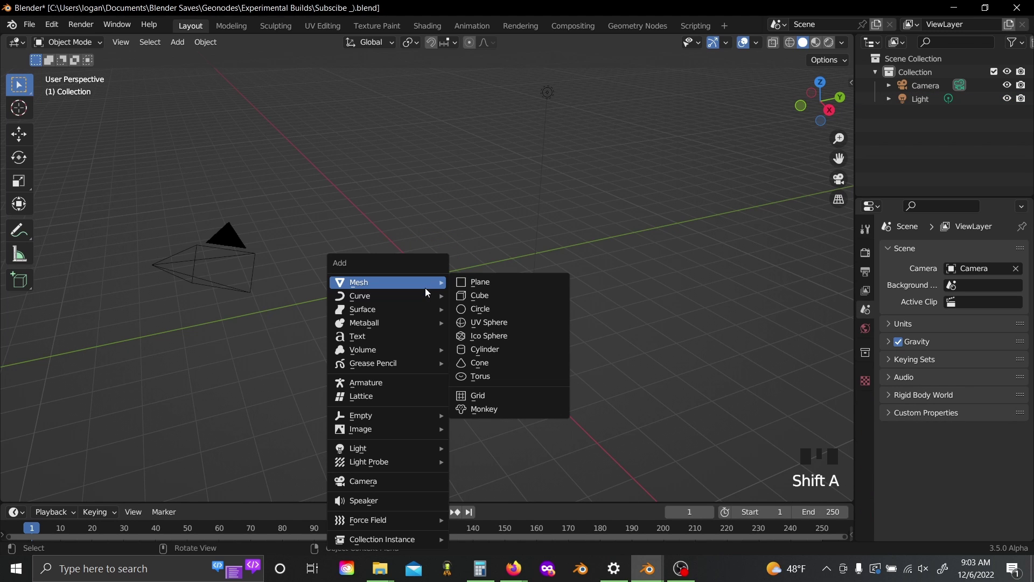
left_click(507, 408)
- Add a sphere Empty and move it over one side of the monkey's head, about X -0.51 m, Y -0.02 m, Z 0.93 m
key("shift+a")
mouse_move(421, 296)
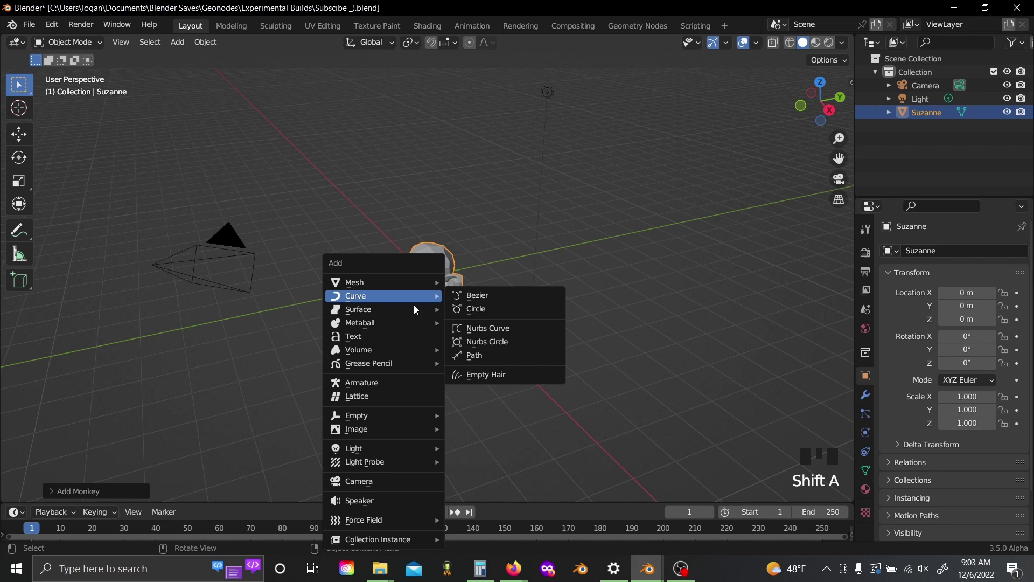
mouse_move(413, 412)
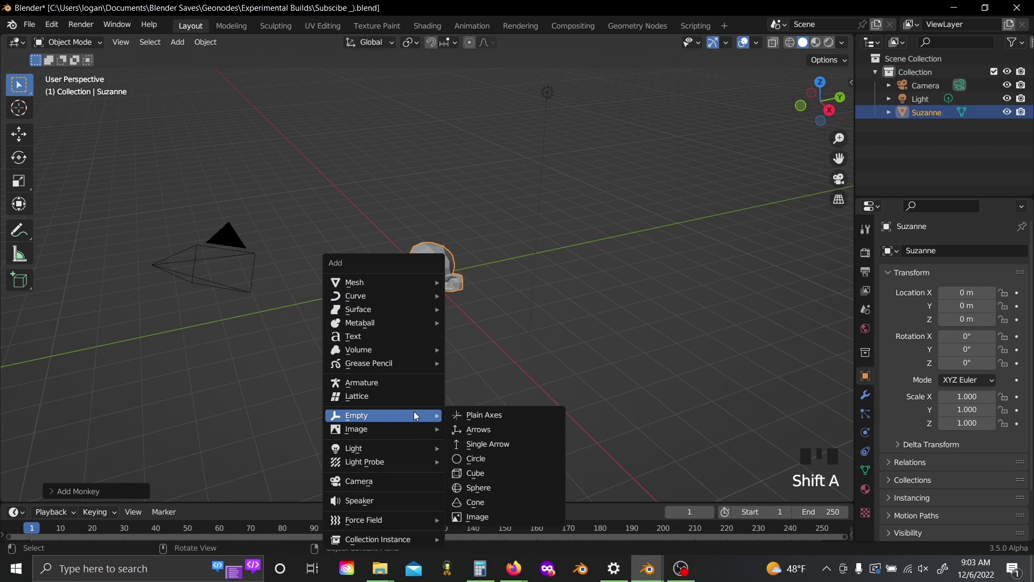
left_click(500, 490)
middle_click_drag(499, 487, 441, 309)
scroll(441, 340, "up", 3)
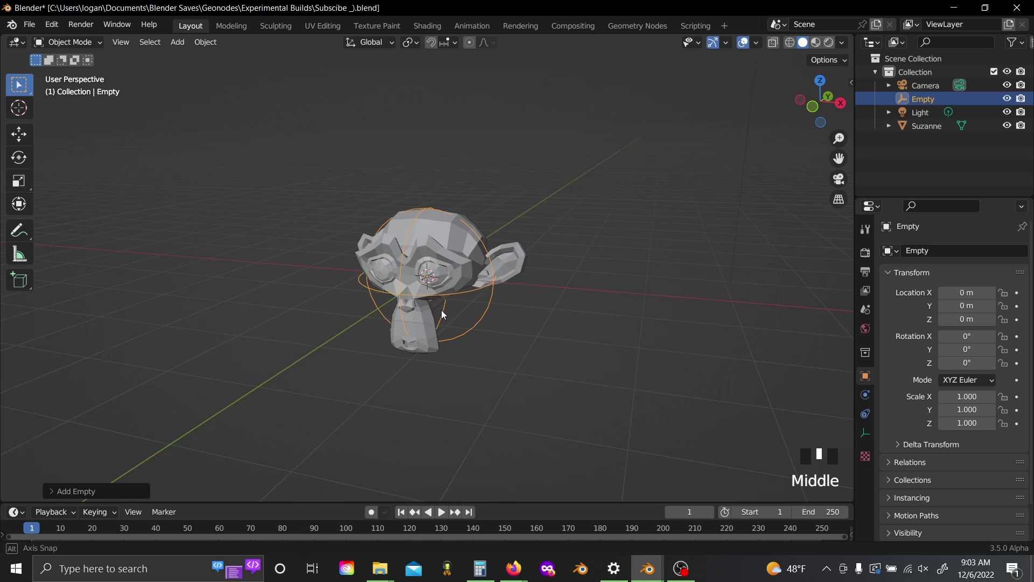
key("g")
left_click(427, 259)
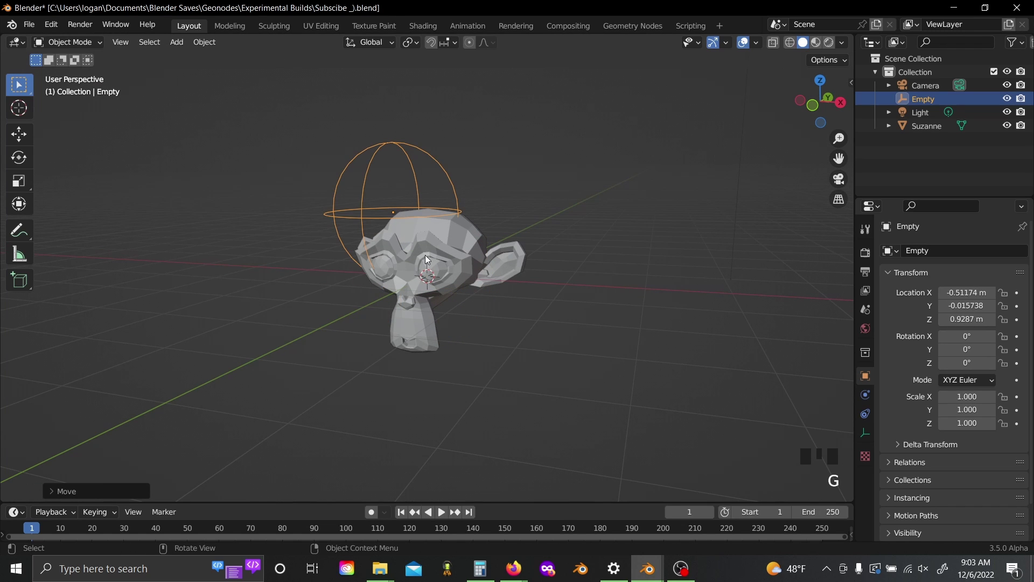
- Create a new geometry node tree on the monkey in the Geometry Nodes workspace
left_click(477, 287)
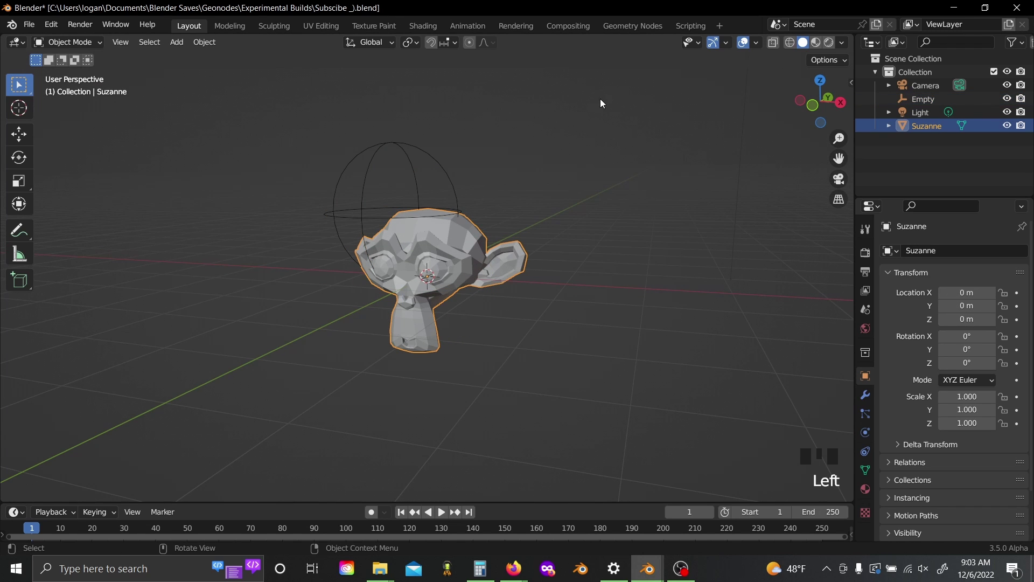
left_click(642, 22)
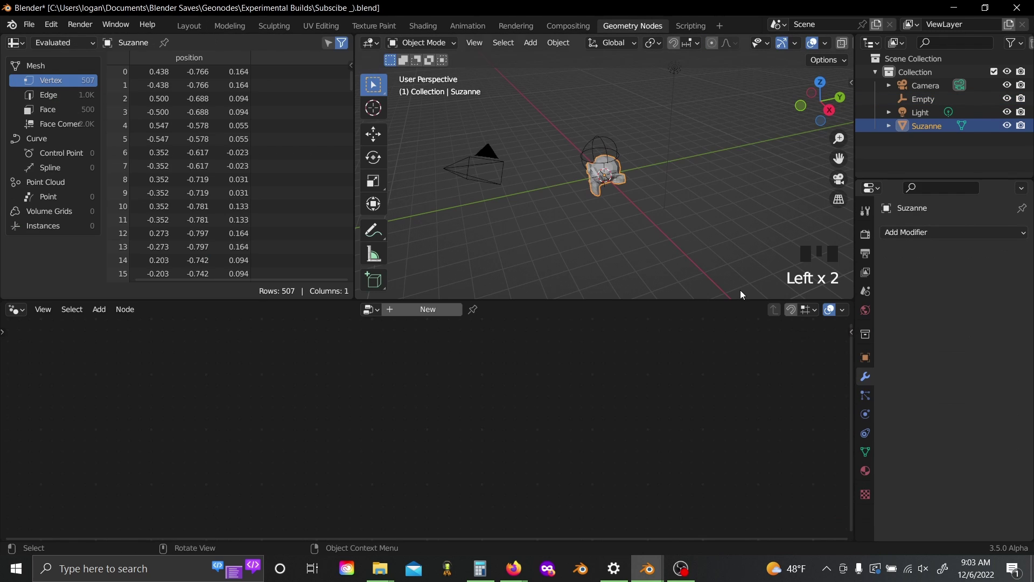
left_click(398, 311)
left_click(273, 450)
- Move the Group Input node away from the Group Output node to make room for more nodes
key("g")
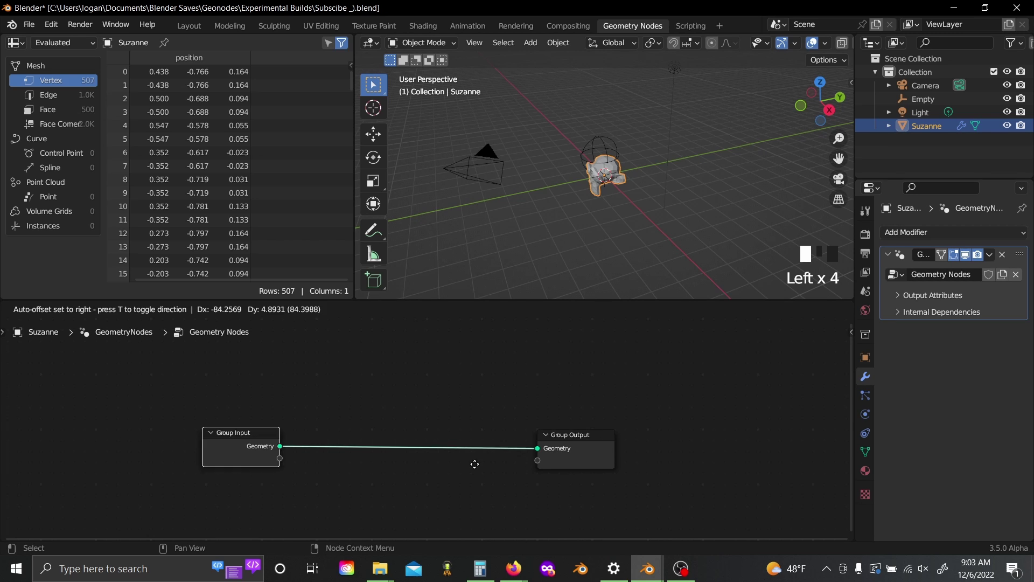
left_click(249, 468)
scroll(640, 184, "up", 4)
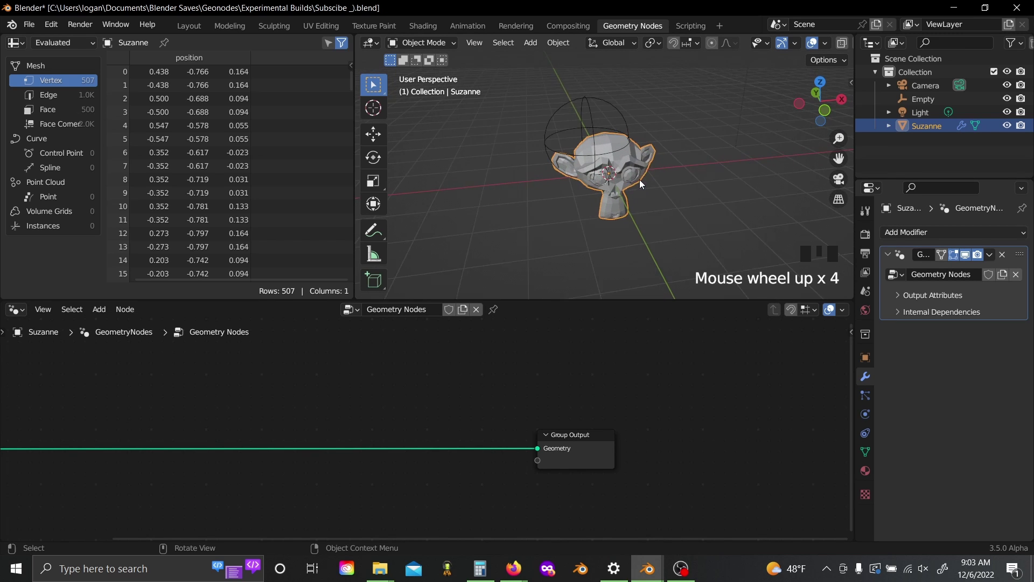
scroll(640, 184, "up", 2)
middle_click_drag(640, 184, 612, 183)
scroll(194, 452, "down", 5)
middle_click_drag(162, 457, 265, 455)
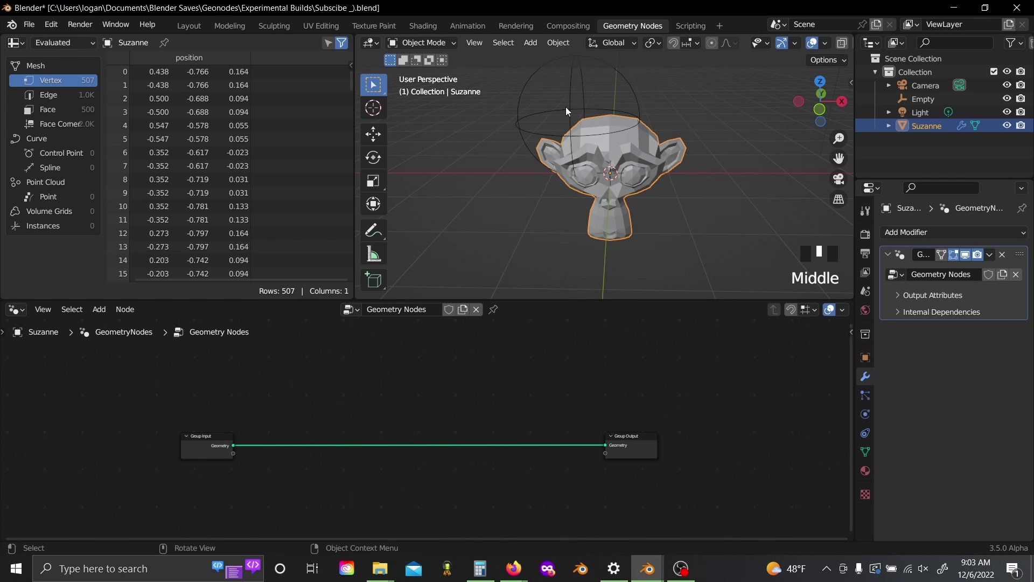
middle_click_drag(328, 444, 413, 437)
scroll(413, 438, "up", 4)
middle_click_drag(409, 441, 364, 441)
left_click_drag(162, 434, 92, 434)
- Insert a Mesh Boolean node on the link between Group Input and Group Output, and move Group Input farther away from it
key("shift+a")
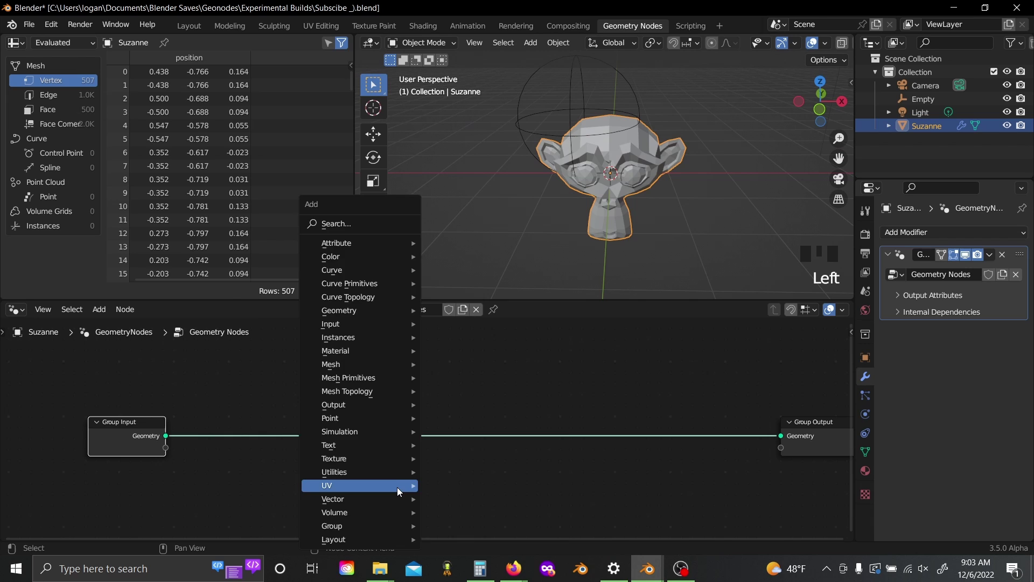
type("mesh")
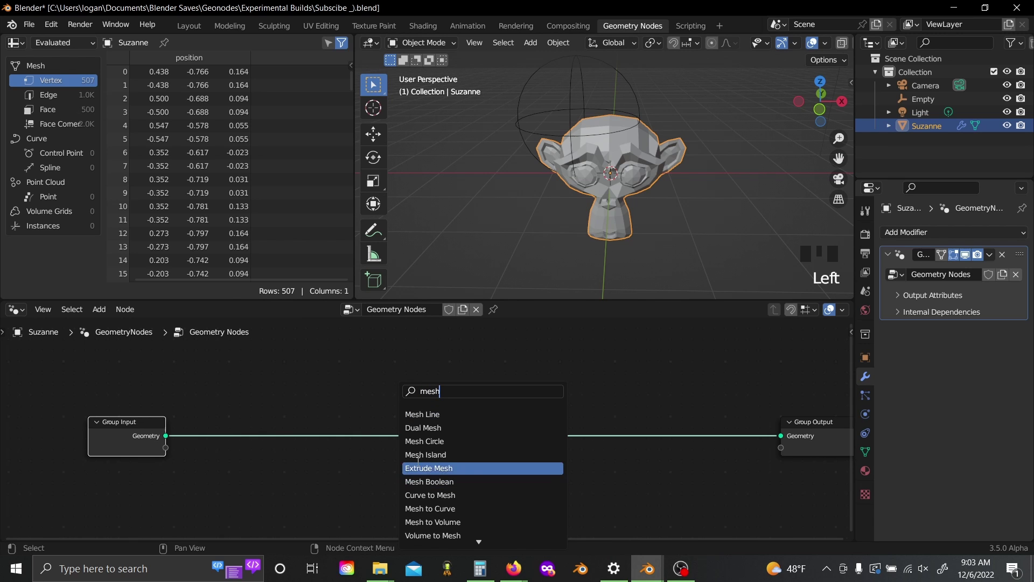
left_click(430, 484)
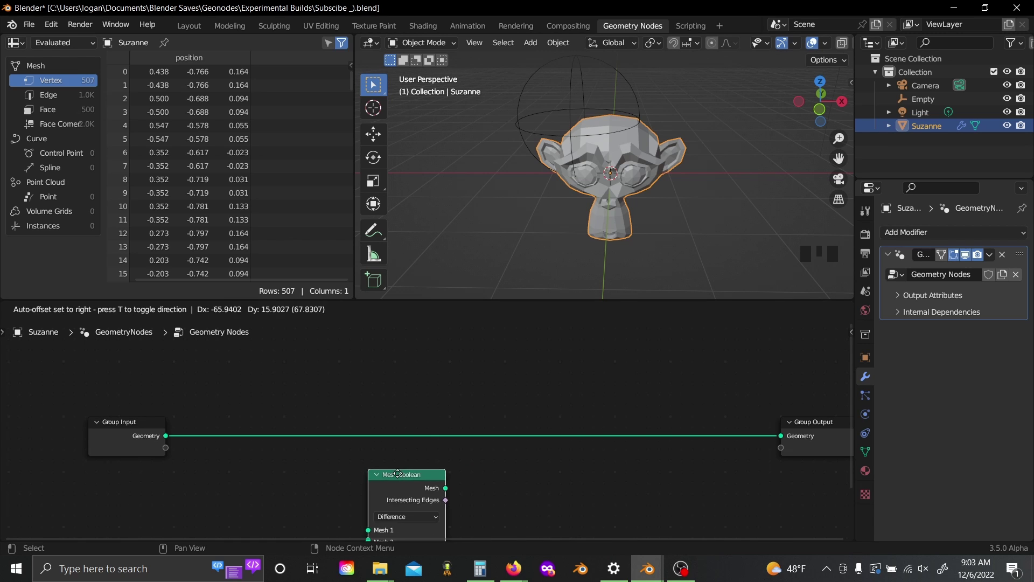
left_click(374, 395)
middle_click_drag(283, 405, 482, 398)
left_click_drag(311, 432, 169, 423)
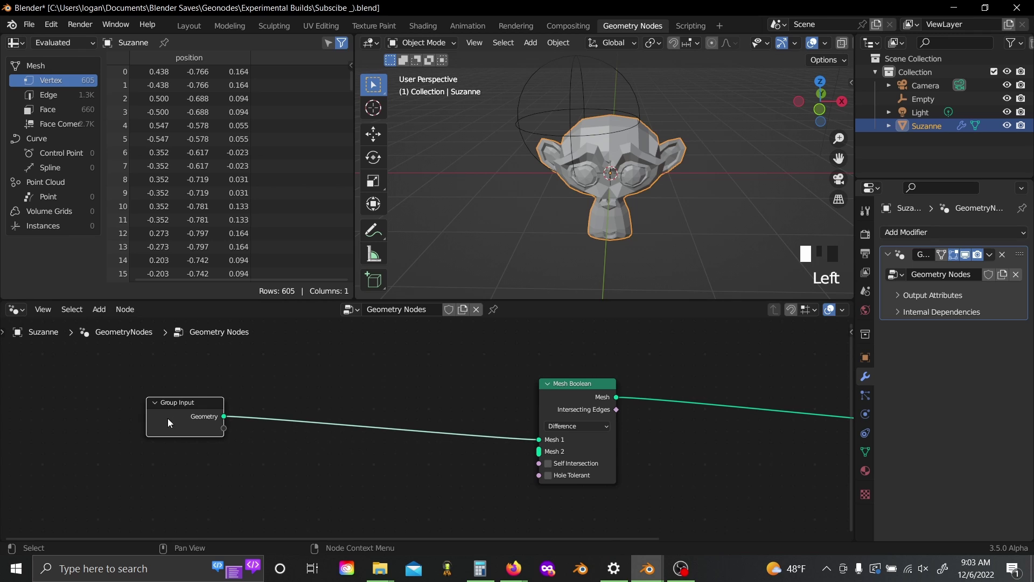
- Add an Object Info node for the Empty, with its object exposed as a group input and its transform space set to Relative
left_click(938, 100)
left_click_drag(938, 100, 311, 465)
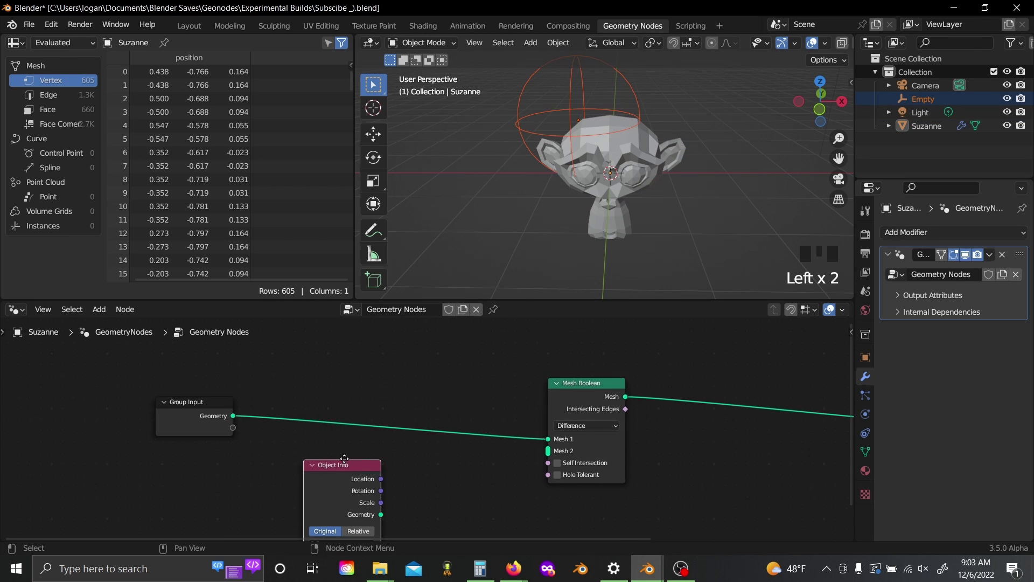
left_click_drag(254, 359, 232, 359)
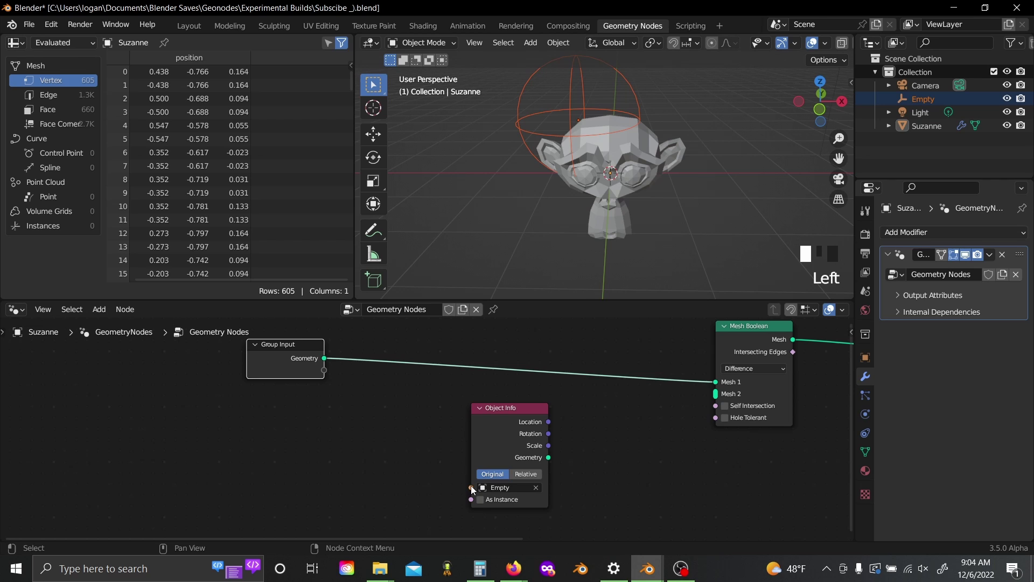
left_click_drag(471, 487, 321, 367)
middle_click_drag(441, 394, 229, 412)
left_click(346, 502)
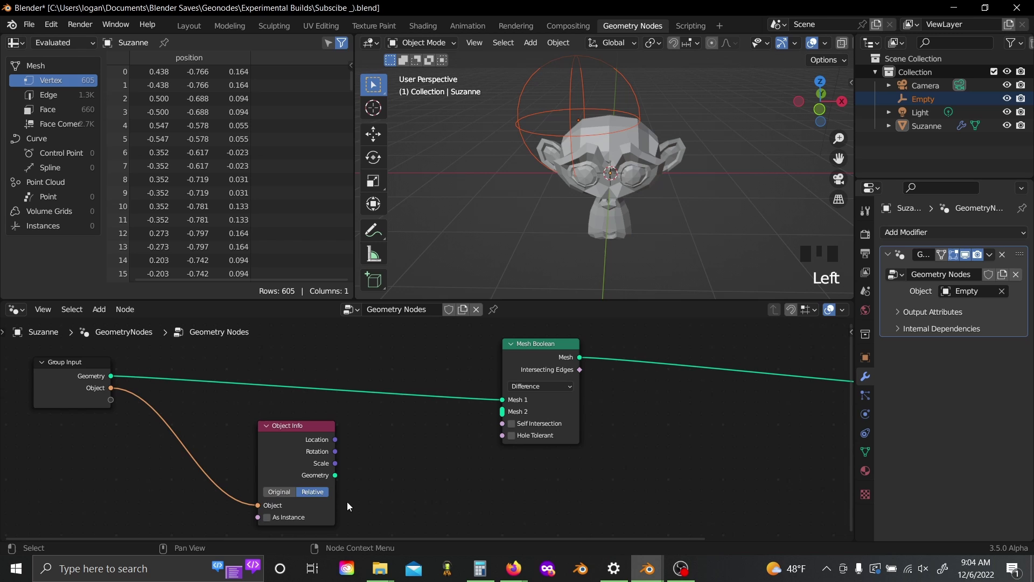
- Rearrange the nodes so Object Info sits above the geometry link, farther from Group Input, and save the file
left_click_drag(297, 464, 219, 410)
middle_click_drag(313, 402, 567, 346)
left_click_drag(315, 453, 231, 462)
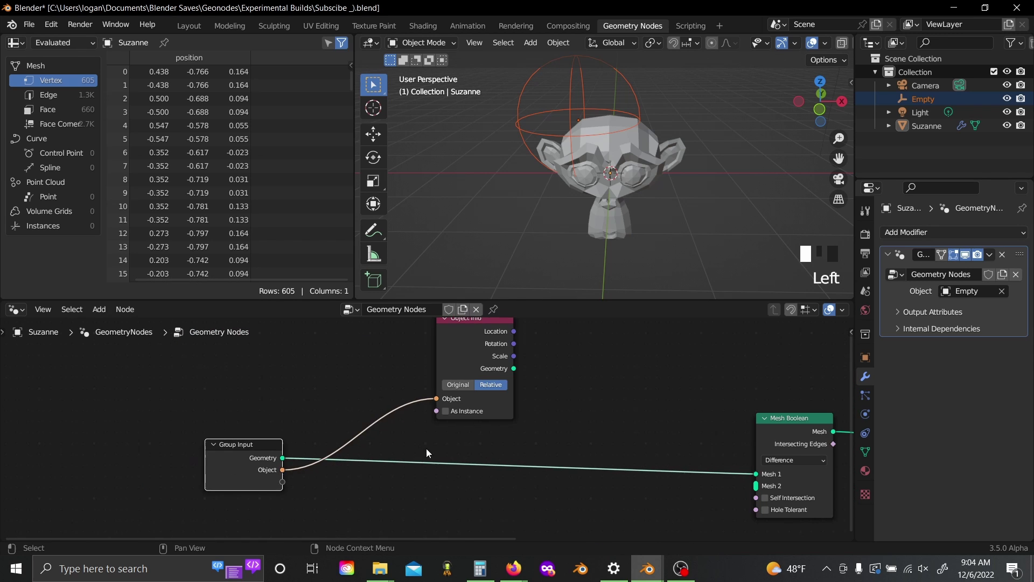
middle_click_drag(594, 360, 555, 438)
left_click(555, 439)
key("ctrl+s")
- Add an Ico Sphere node above the Object Info node
key("shift+a")
type("sic")
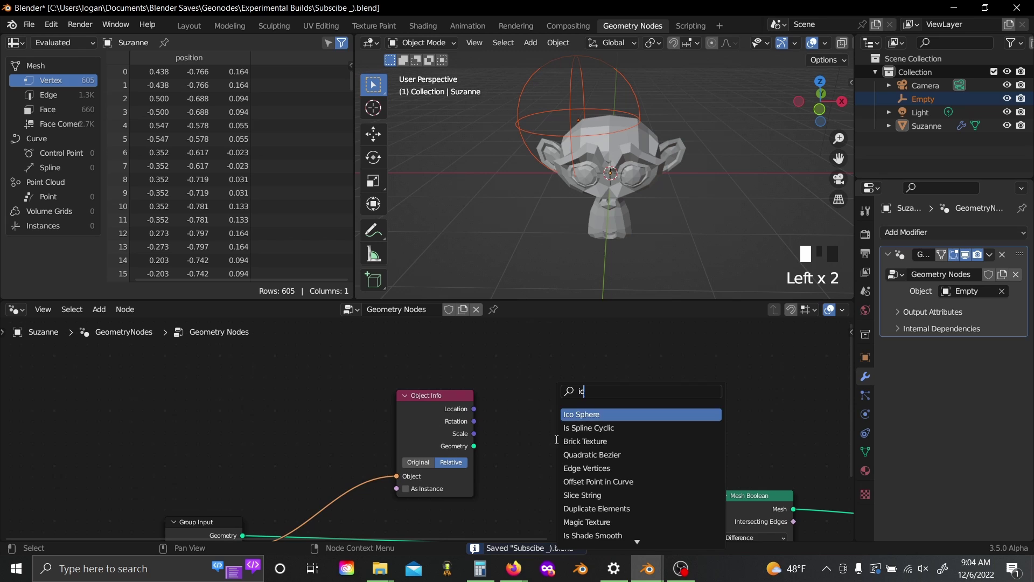
left_click(581, 414)
left_click(421, 399)
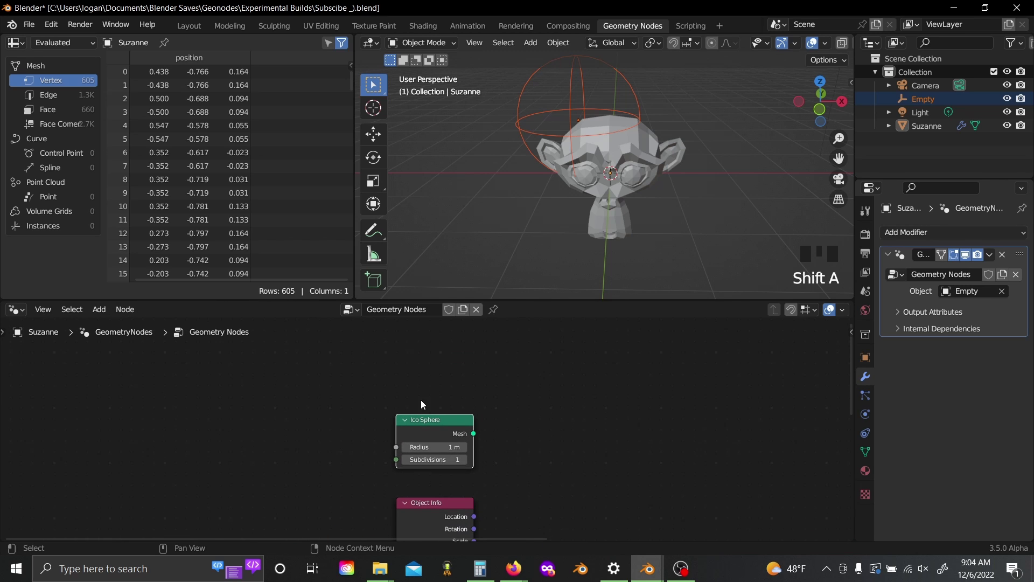
- Add a Transform node beside the Ico Sphere node and link the sphere's Mesh output to its Geometry input
key("shift+a")
type("stra")
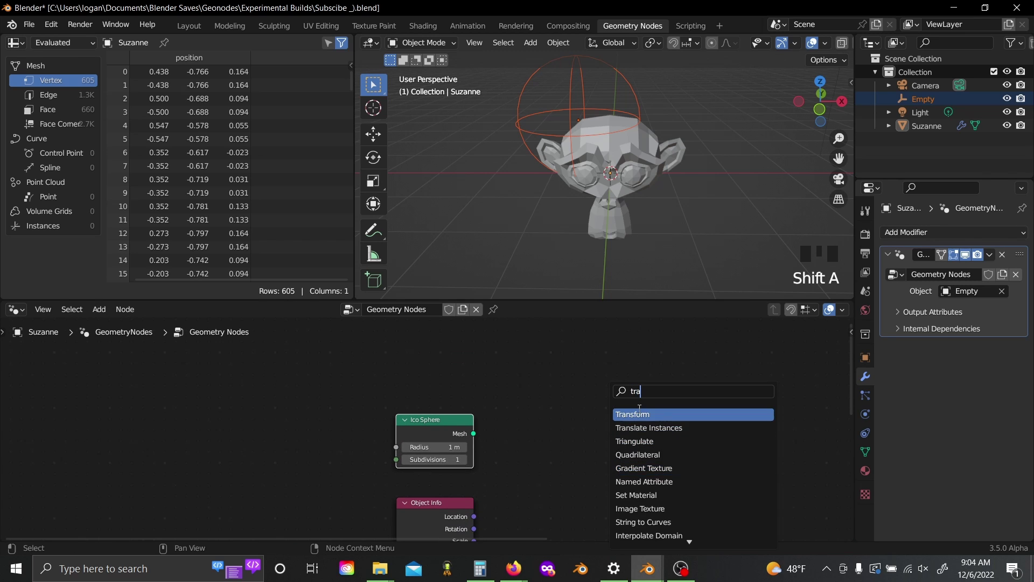
left_click(649, 415)
left_click(591, 376)
left_click_drag(473, 434, 565, 444)
- Connect Object Info's Location, Rotation and Scale outputs to the Transform node's Translation, Rotation and Scale inputs
scroll(525, 471, "up", 2)
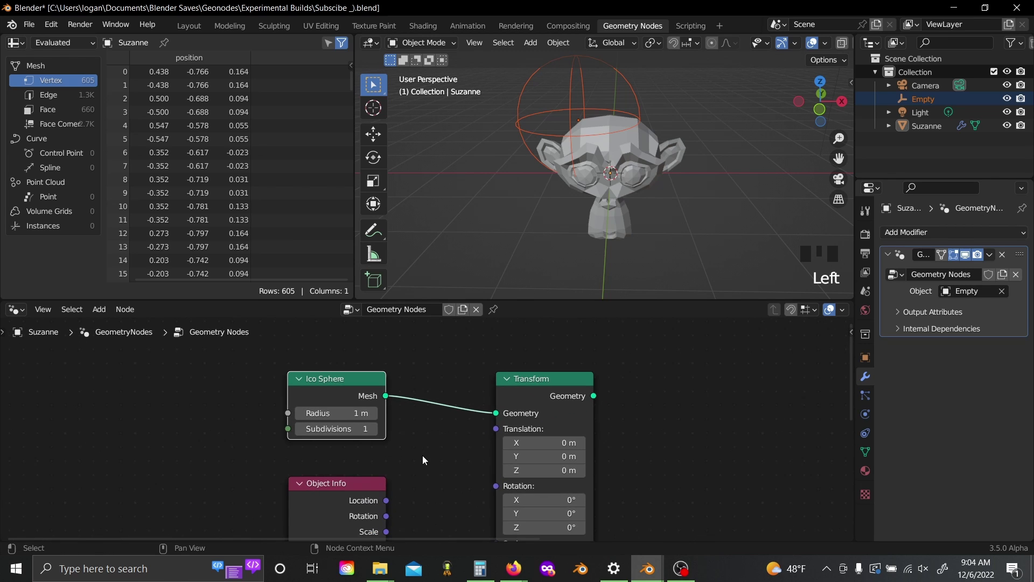
middle_click_drag(385, 498, 366, 458)
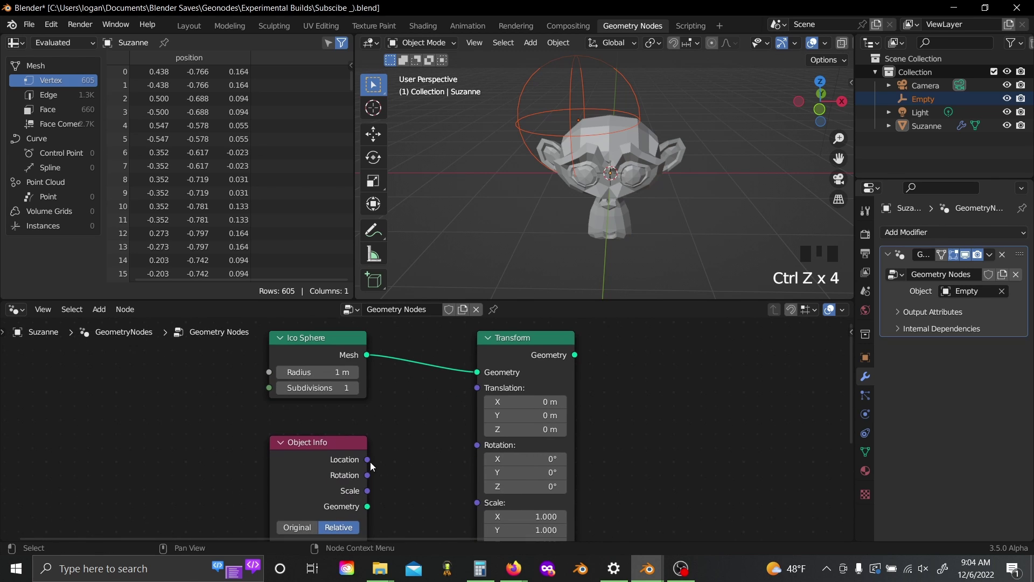
left_click_drag(366, 460, 476, 389)
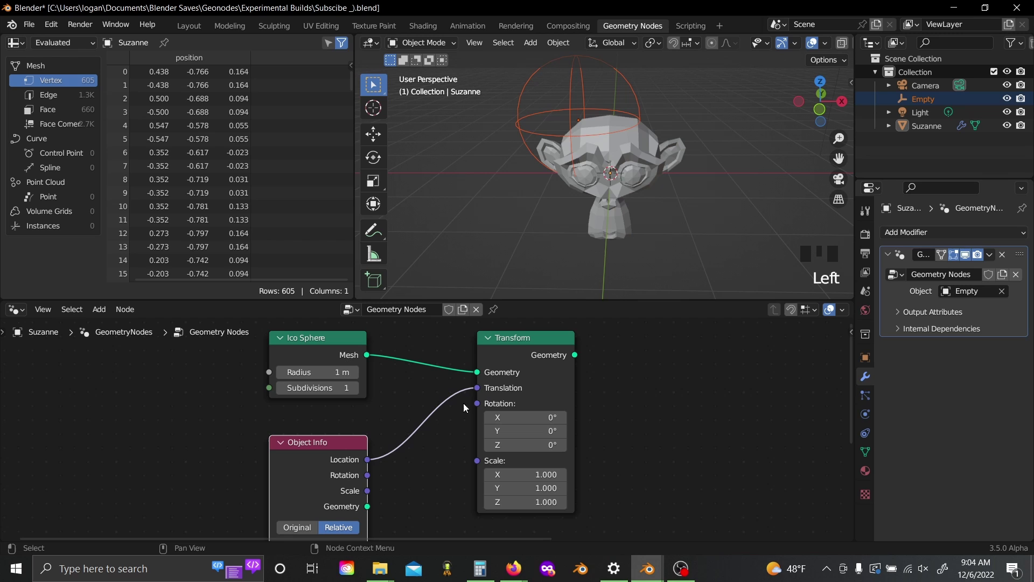
left_click_drag(367, 475, 476, 403)
left_click_drag(367, 490, 477, 418)
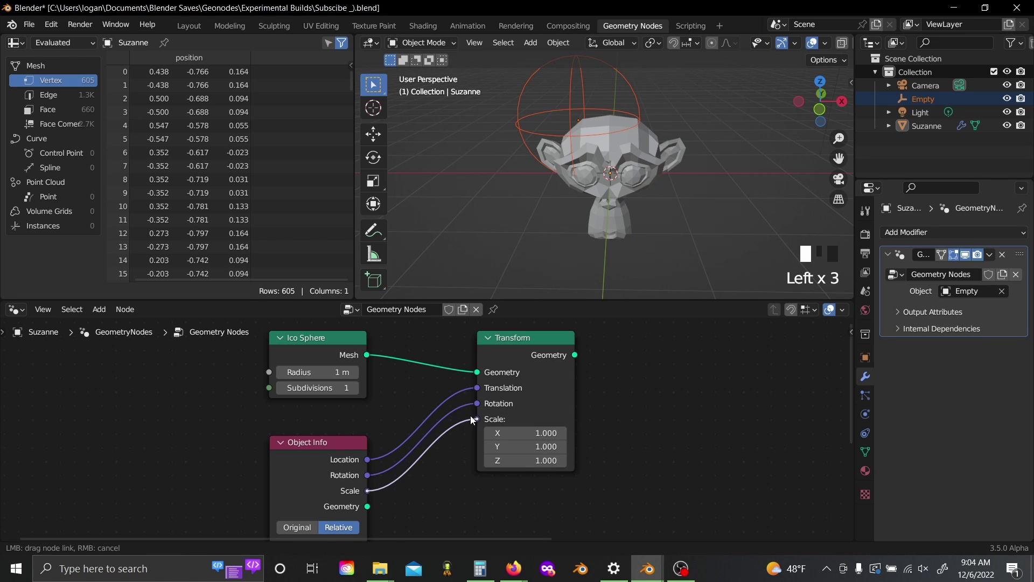
- Connect the Transform node's geometry to Mesh 2 of the Mesh Boolean node and turn on Hole Tolerant
key("Home")
left_click_drag(453, 368, 512, 445)
scroll(464, 466, "up", 2)
scroll(465, 471, "up", 2)
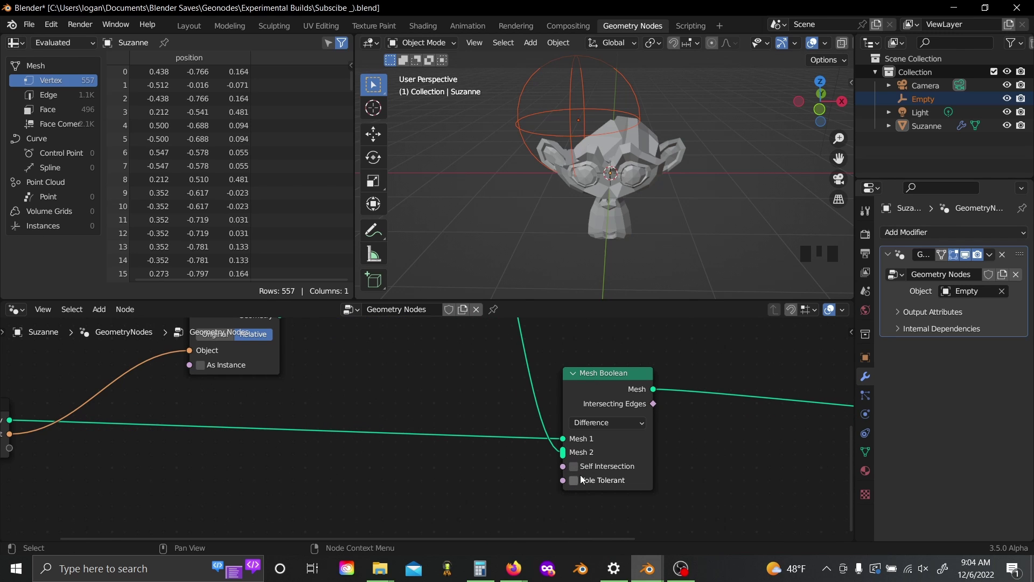
middle_click_drag(641, 375, 575, 395)
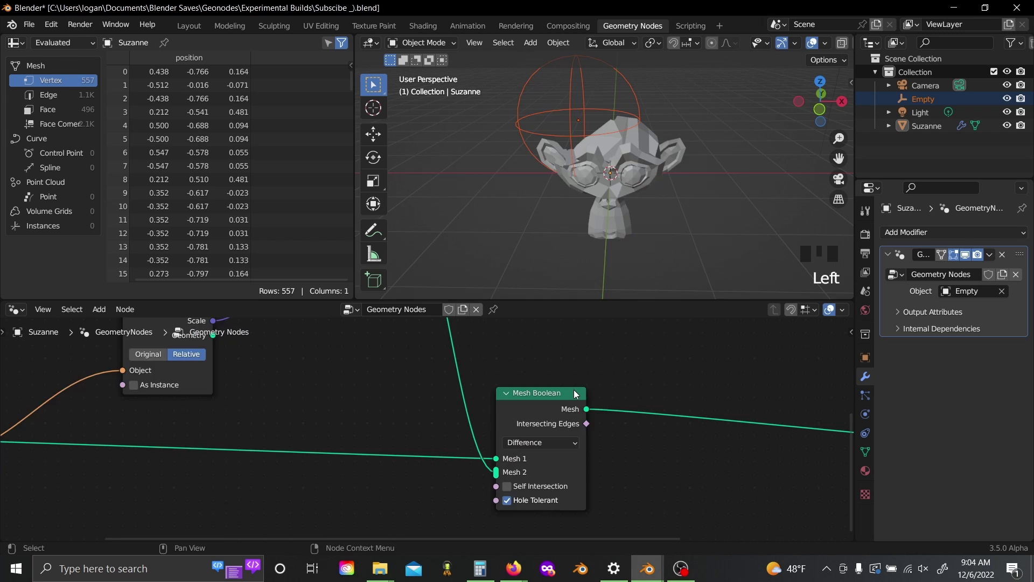
- Try scaling the Empty to test how the boolean cut on the monkey responds
key("s")
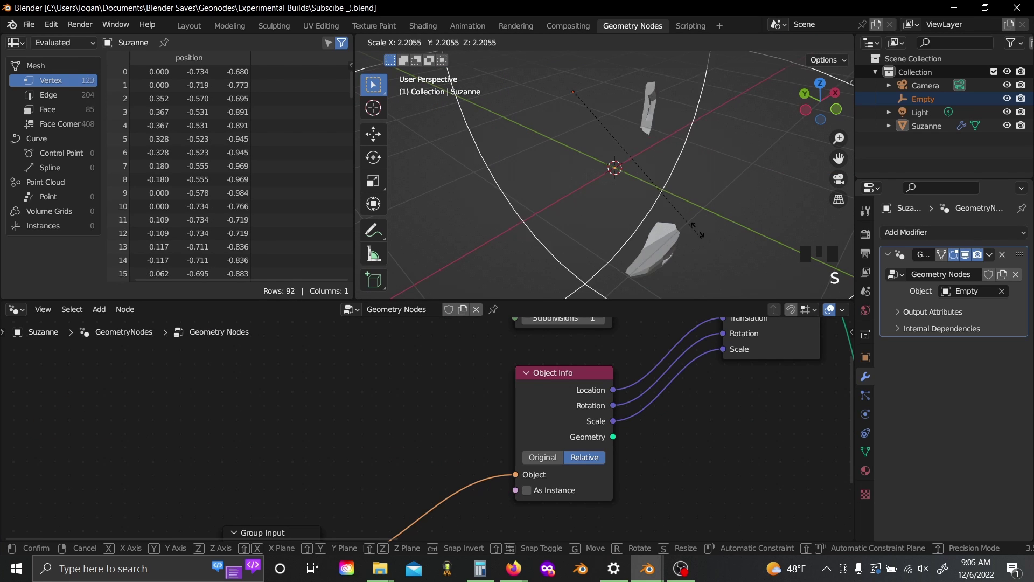
left_click(652, 134)
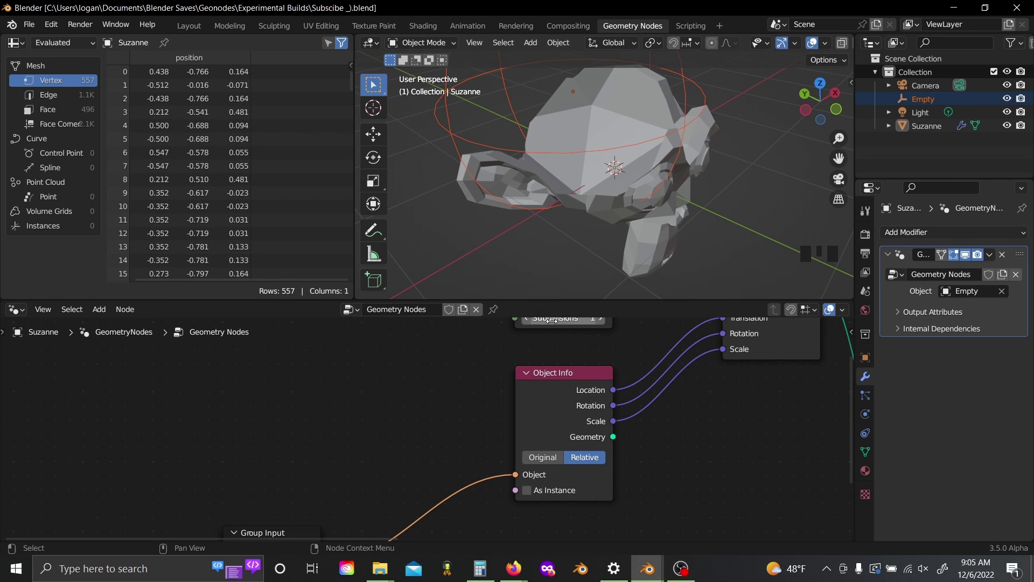
- Set the Ico Sphere node's Subdivisions to 4 and try scaling the Empty to test the smoother boolean cut
middle_click_drag(622, 347, 558, 424)
scroll(558, 424, "up", 1)
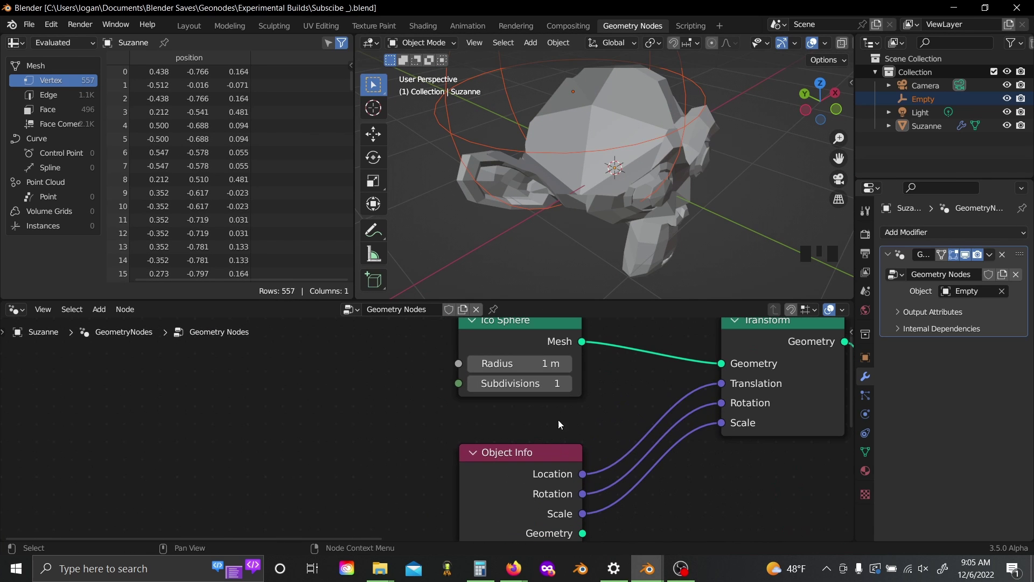
left_click(570, 385)
left_click(569, 386)
left_click(570, 385)
left_click(570, 386)
scroll(570, 385, "down", 1)
key("s")
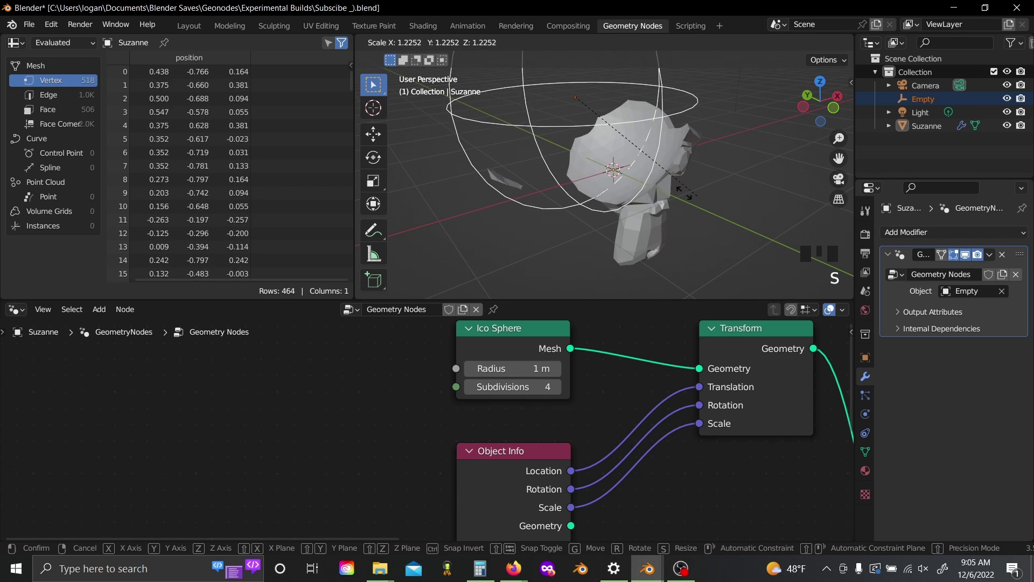
right_click(611, 151)
- Move the Group Output node farther from the Mesh Boolean node to make room for more nodes
scroll(610, 419, "down", 10)
middle_click_drag(662, 457, 245, 457)
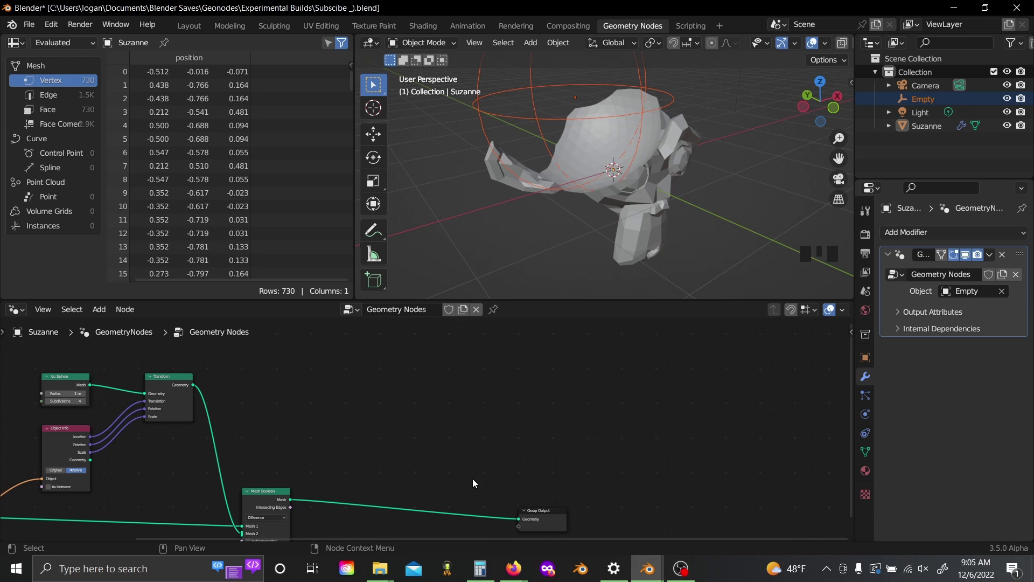
left_click_drag(474, 483, 584, 533)
key("g")
left_click(567, 470)
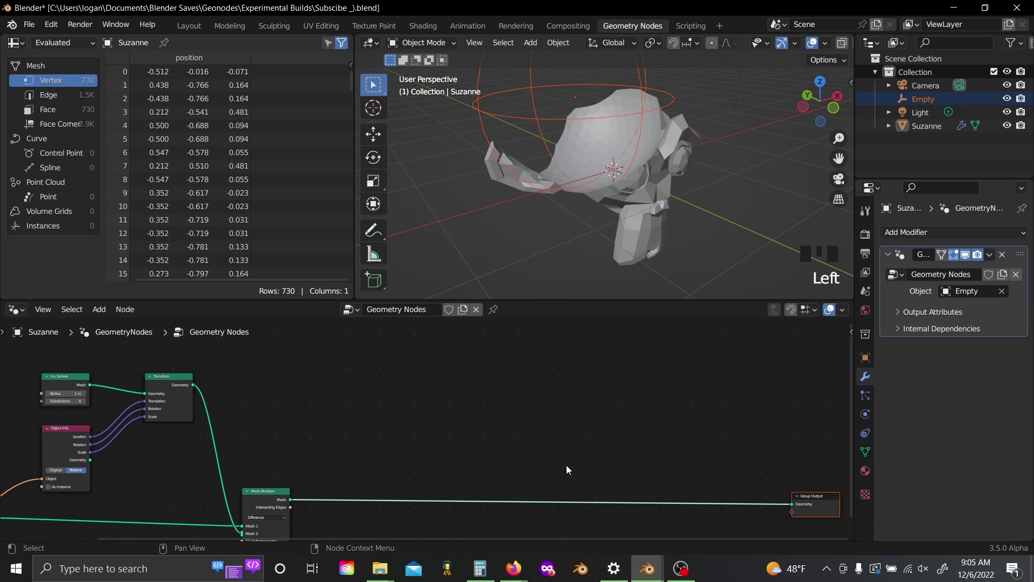
- Add a Distribute Points on Faces node and link the Mesh Boolean's Mesh output to its Mesh input
scroll(425, 429, "up", 2)
key("shift+a")
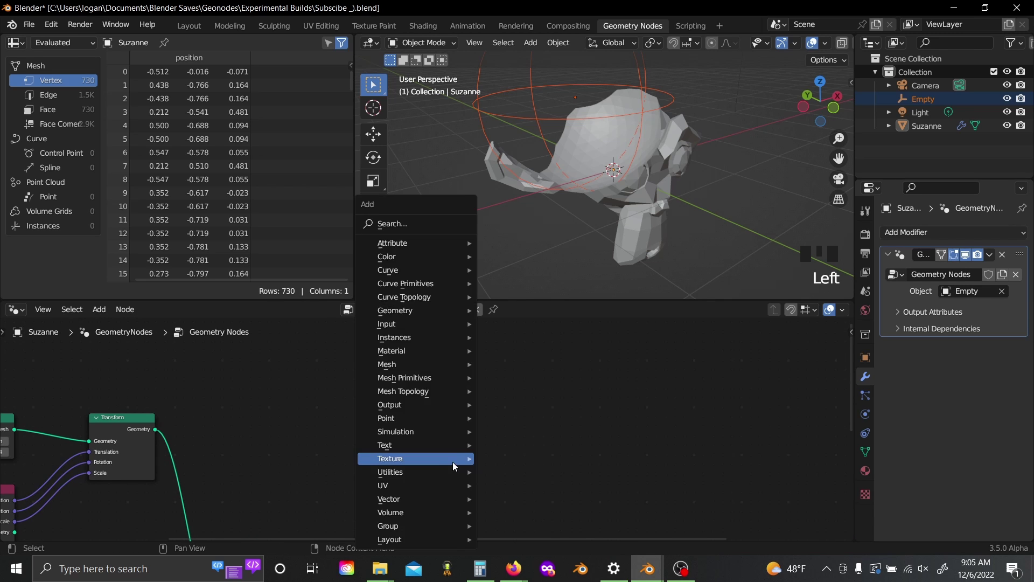
type("dis")
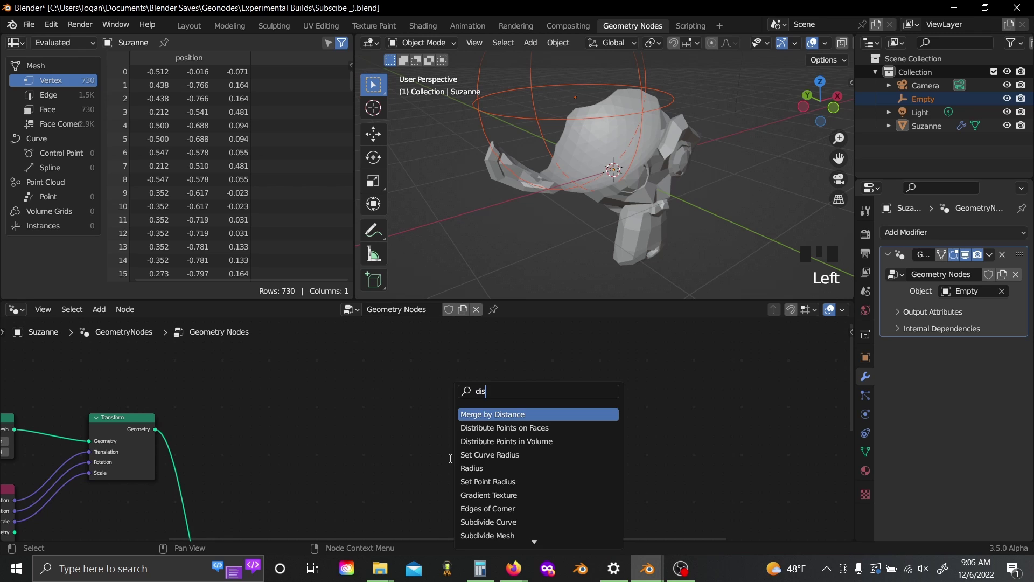
type("tr")
left_click(484, 415)
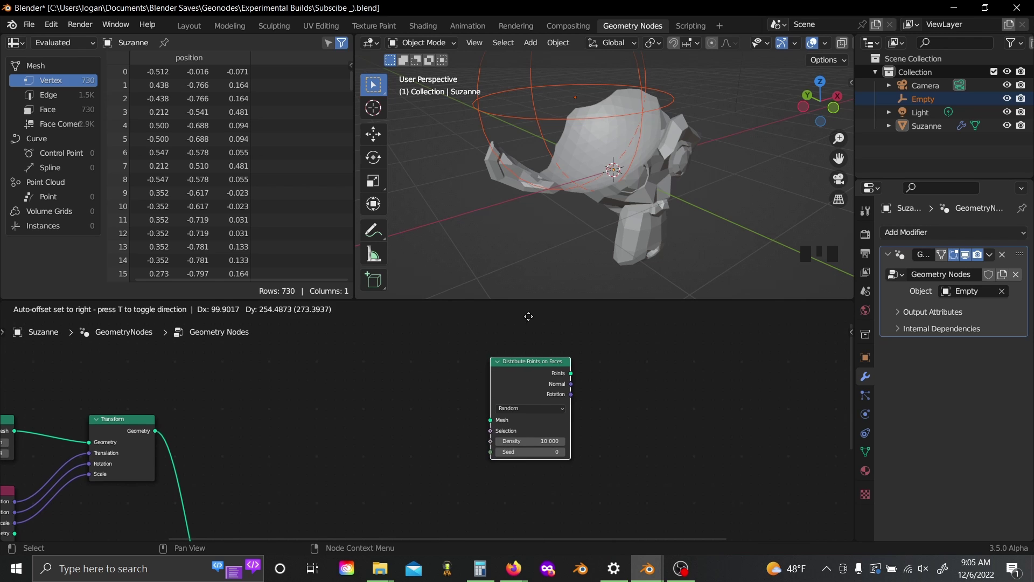
scroll(401, 367, "down", 2)
middle_click_drag(401, 367, 408, 317)
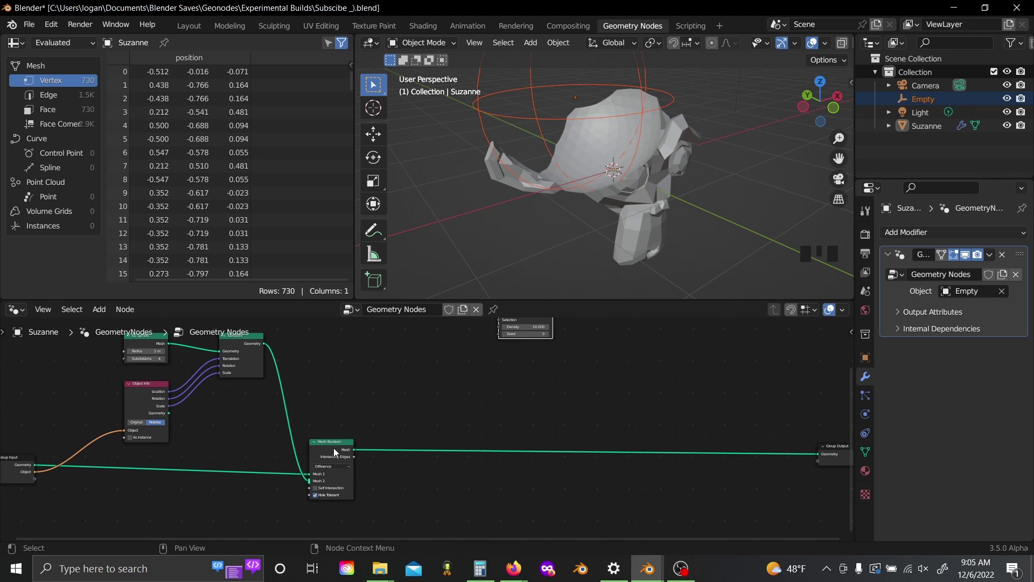
left_click_drag(335, 451, 499, 421)
- Add a Geometry Proximity node between the Transform and Distribute Points on Faces nodes
scroll(409, 423, "up", 2)
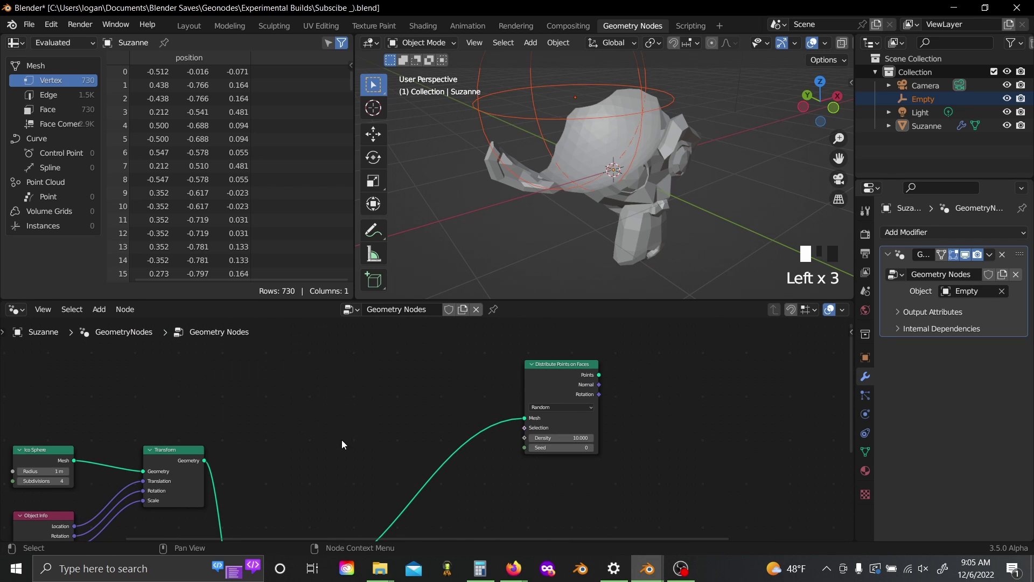
key("shift+a")
type("g")
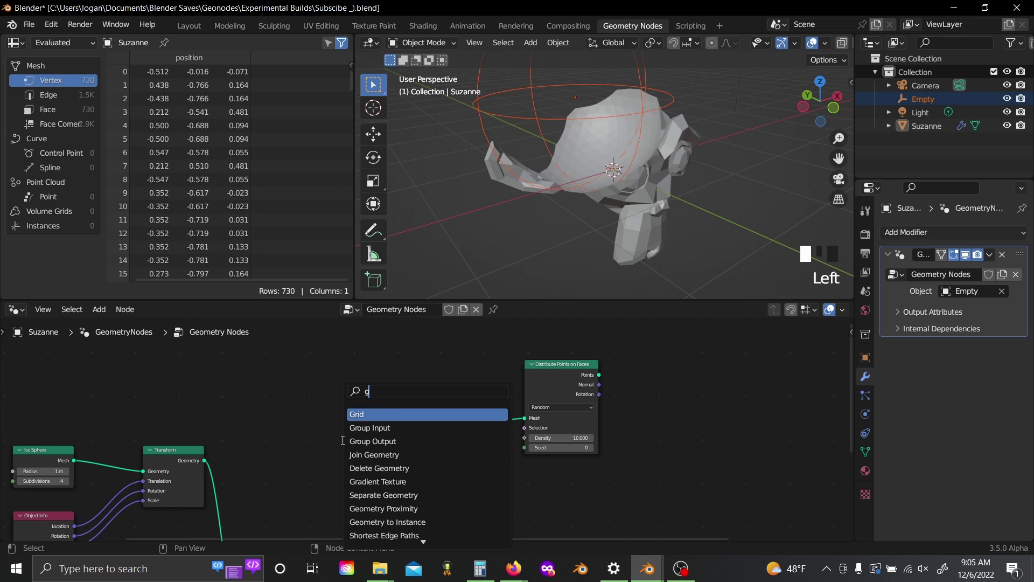
type("e")
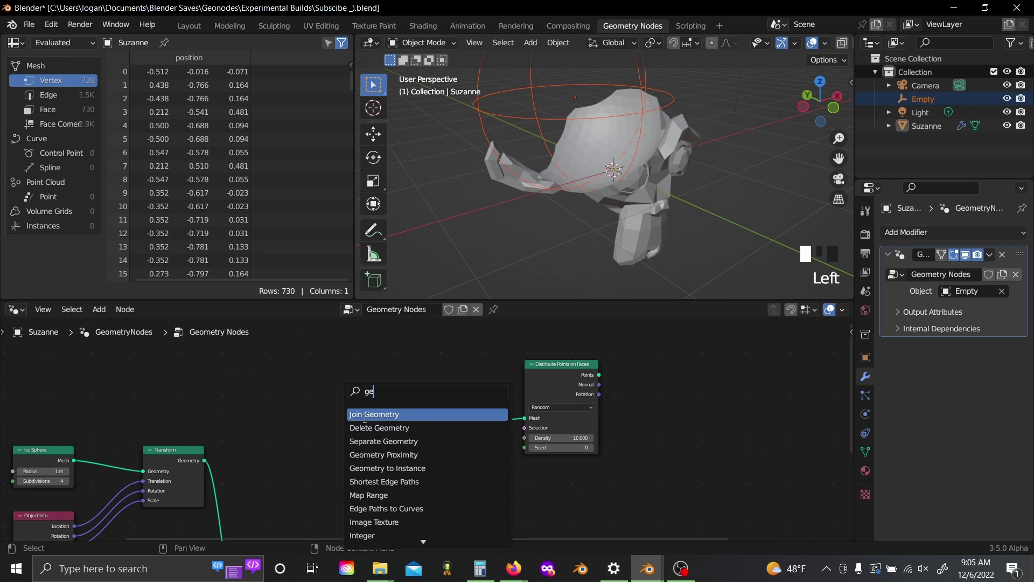
left_click(373, 454)
left_click(382, 426)
- Move the Group Input, Object Info, Ico Sphere and Transform nodes together farther away from the Mesh Boolean node
scroll(592, 258, "up", 2)
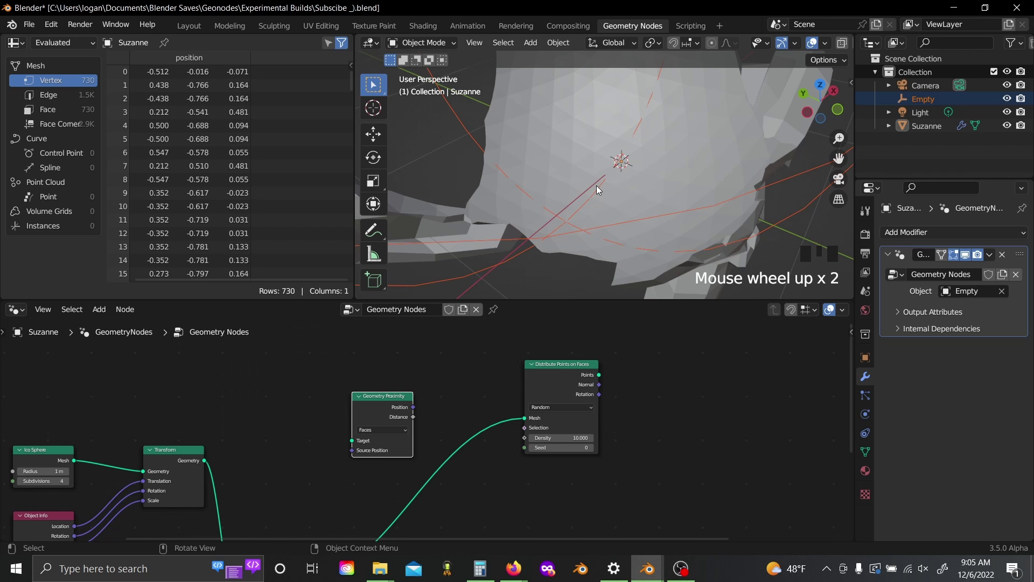
middle_click_drag(599, 187, 573, 142)
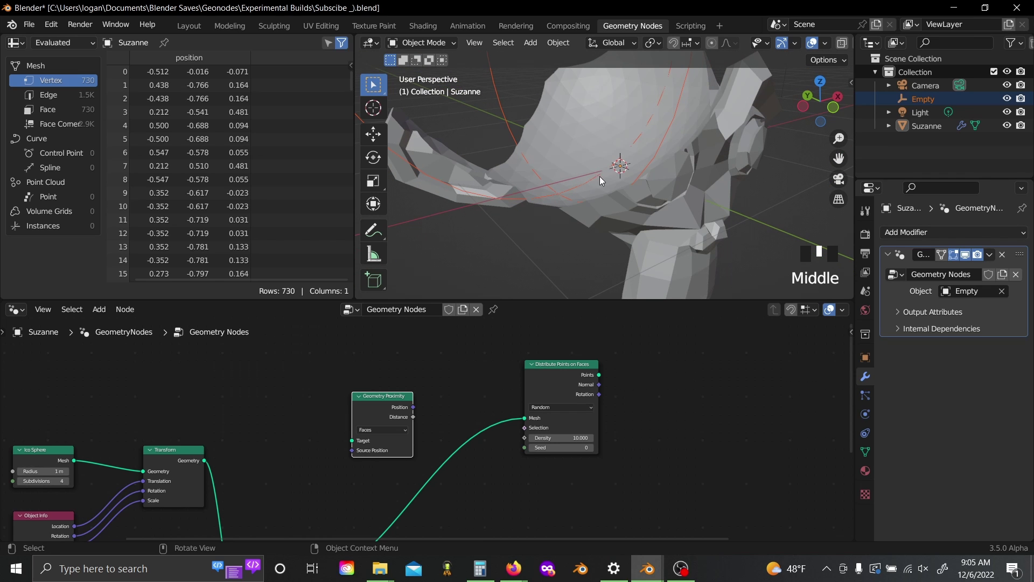
middle_click_drag(605, 181, 612, 173)
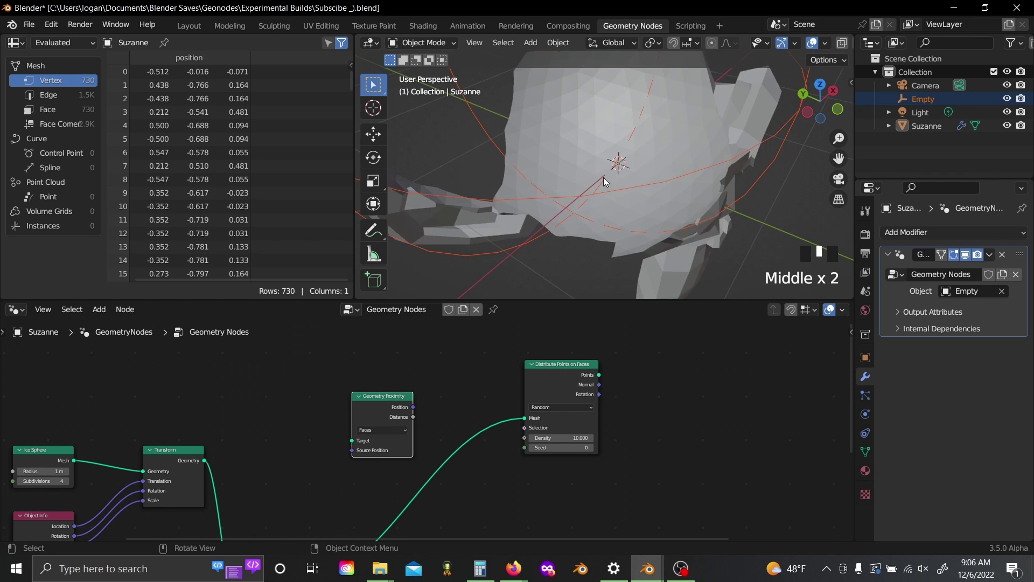
scroll(556, 124, "up", 1)
scroll(457, 464, "up", 4)
middle_click_drag(380, 468, 472, 380)
scroll(458, 465, "down", 11)
left_click_drag(102, 355, 416, 497)
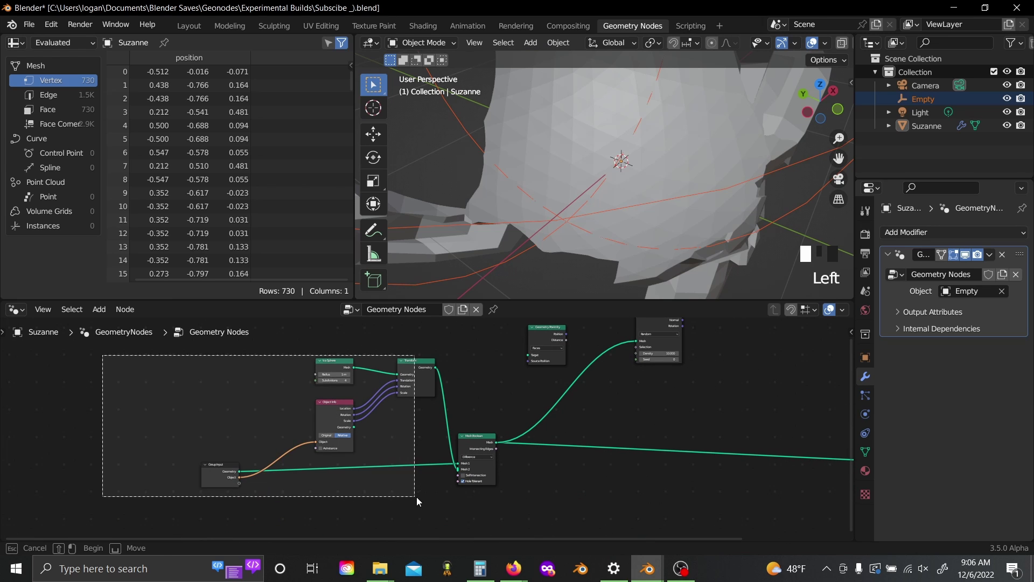
key("g")
left_click(372, 458)
- Link the Transform node's Geometry to the Geometry Proximity node's Target and set its target type to Points
middle_click_drag(390, 402, 389, 446)
scroll(390, 446, "up", 3)
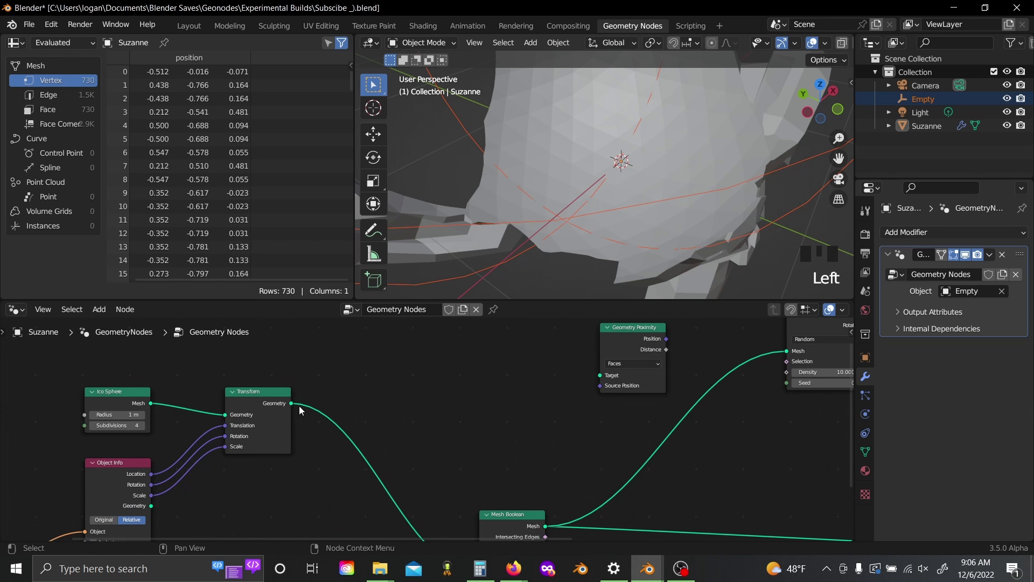
left_click_drag(292, 403, 487, 354)
left_click(628, 364)
left_click(629, 370)
left_click(572, 377)
- Add a Math node between Geometry Proximity and Distribute Points on Faces and set its operation to Less Than
middle_click_drag(582, 380, 450, 417)
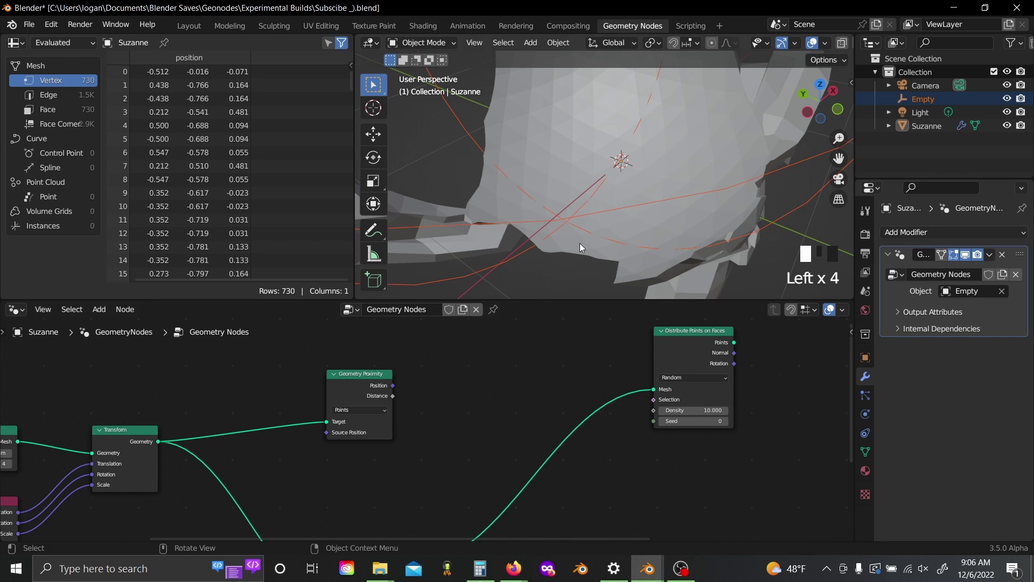
scroll(554, 196, "down", 5)
scroll(498, 180, "up", 2)
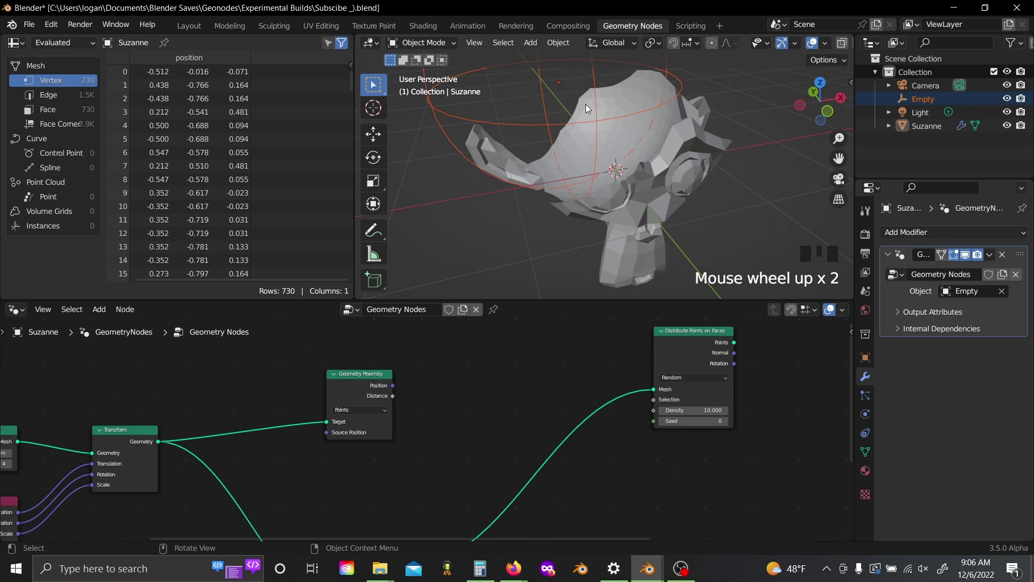
left_click(515, 393)
middle_click_drag(472, 408, 384, 416)
scroll(384, 415, "up", 3)
key("shift+a")
type("sadd")
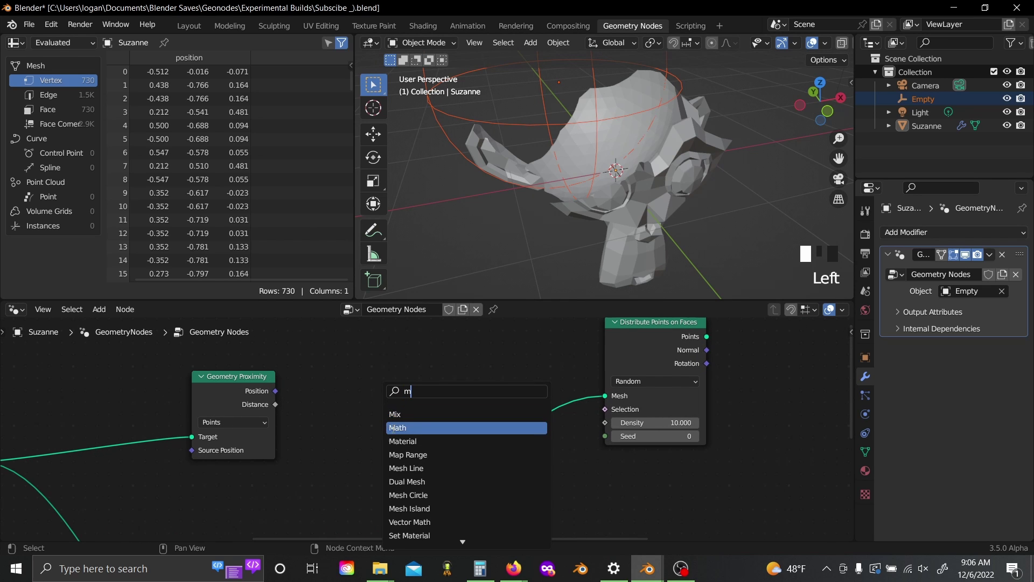
left_click(390, 427)
left_click(383, 400)
left_click(384, 400)
left_click(474, 301)
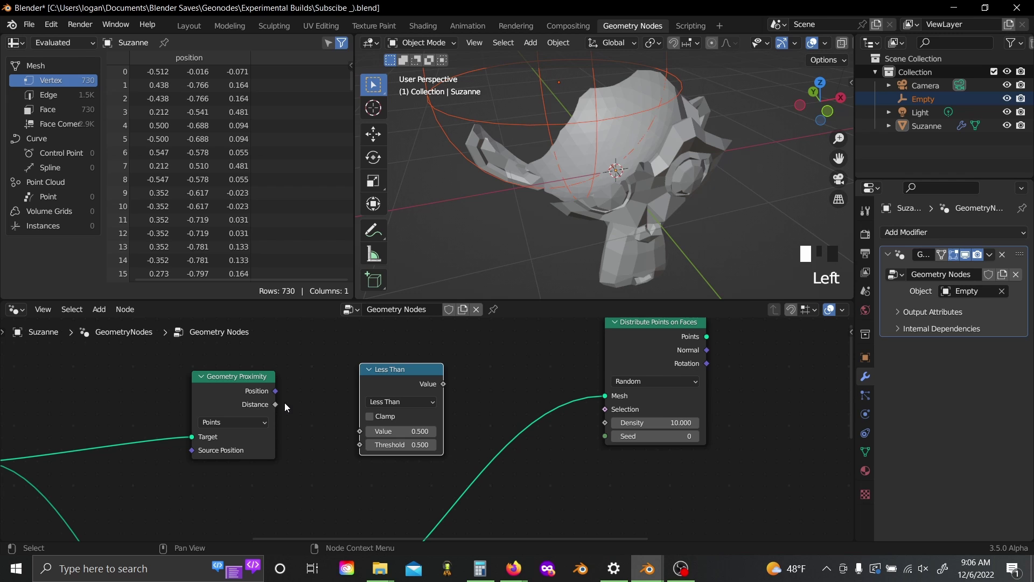
- Connect Geometry Proximity's Distance to the Less Than node's Value input, and its result to the Selection of Distribute Points on Faces
left_click_drag(277, 404, 360, 431)
middle_click_drag(307, 428, 275, 432)
scroll(275, 432, "up", 2)
left_click_drag(349, 388, 357, 395)
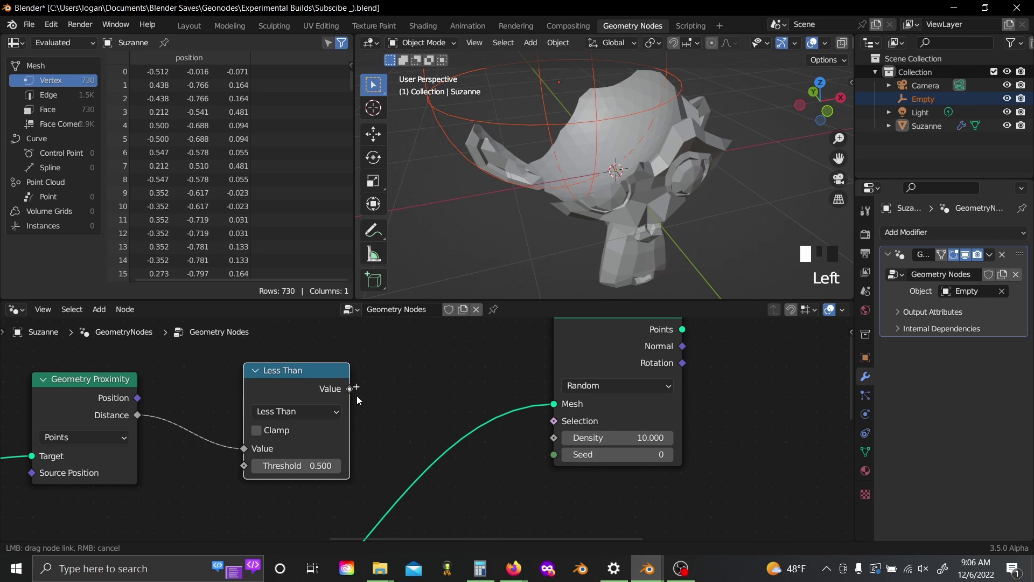
left_click_drag(344, 454, 557, 417)
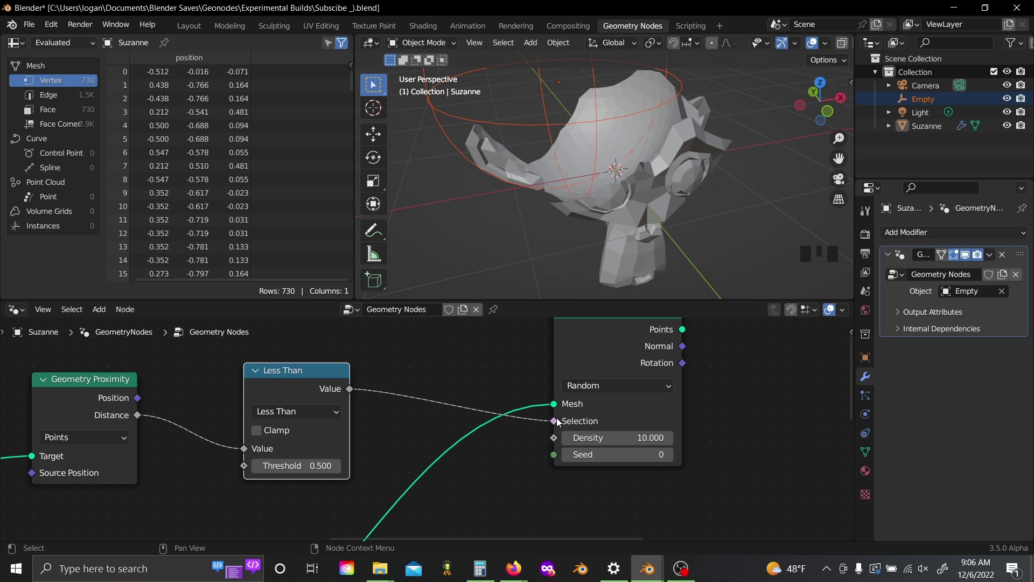
- Set the Less Than node's Threshold to .0001
left_click(285, 463)
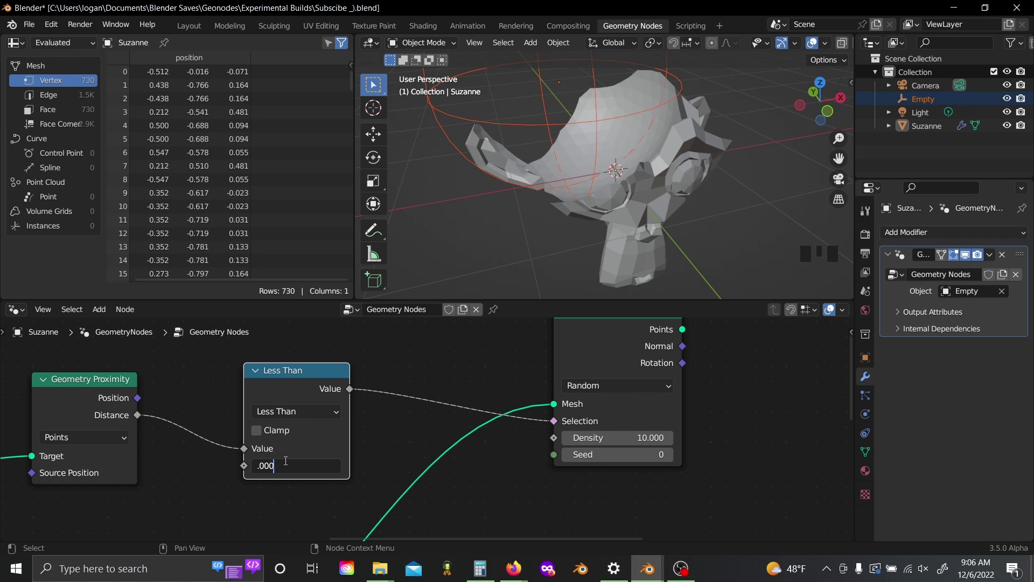
type(".0001")
key("Return")
- Route the Points output of Distribute Points on Faces to the Group Output and raise its Density to about 875
scroll(350, 445, "down", 3)
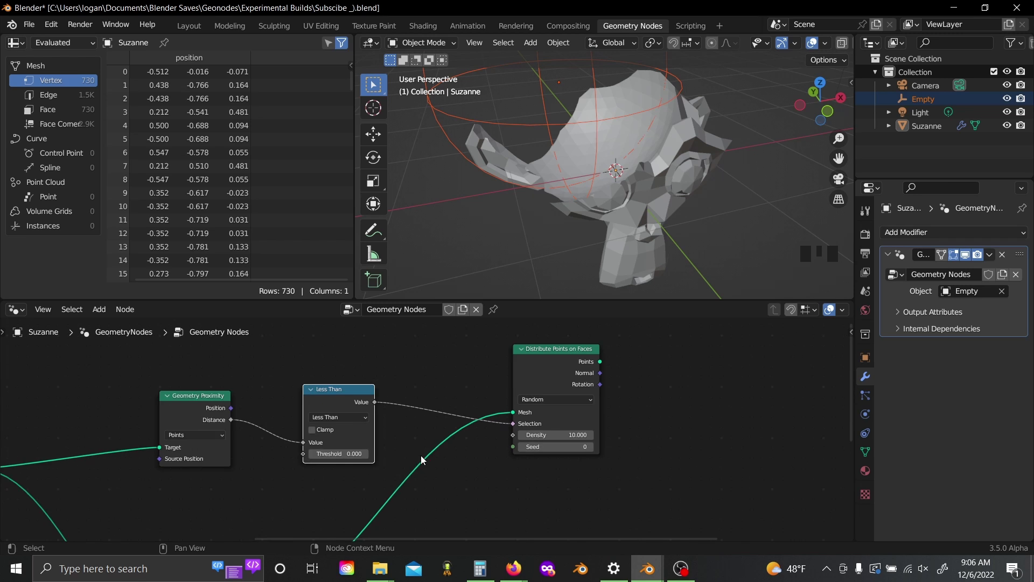
left_click(428, 352)
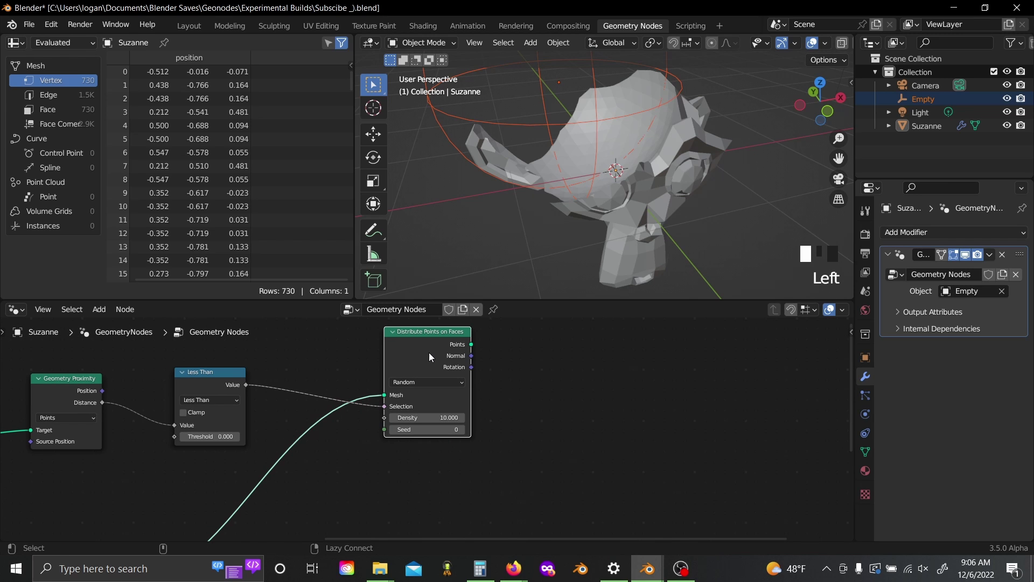
left_click(429, 352, "alt+shift")
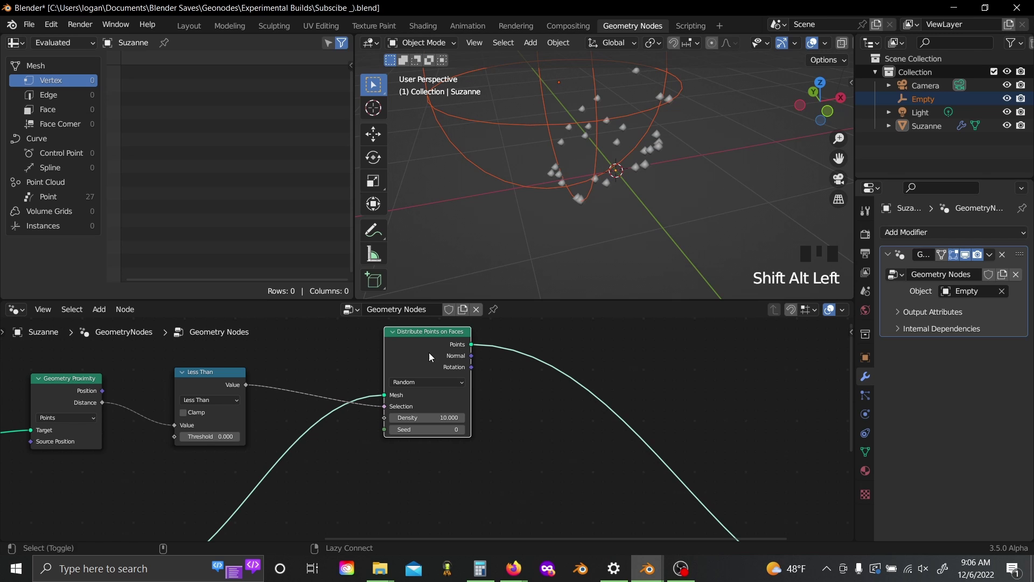
left_click_drag(425, 418, 456, 417)
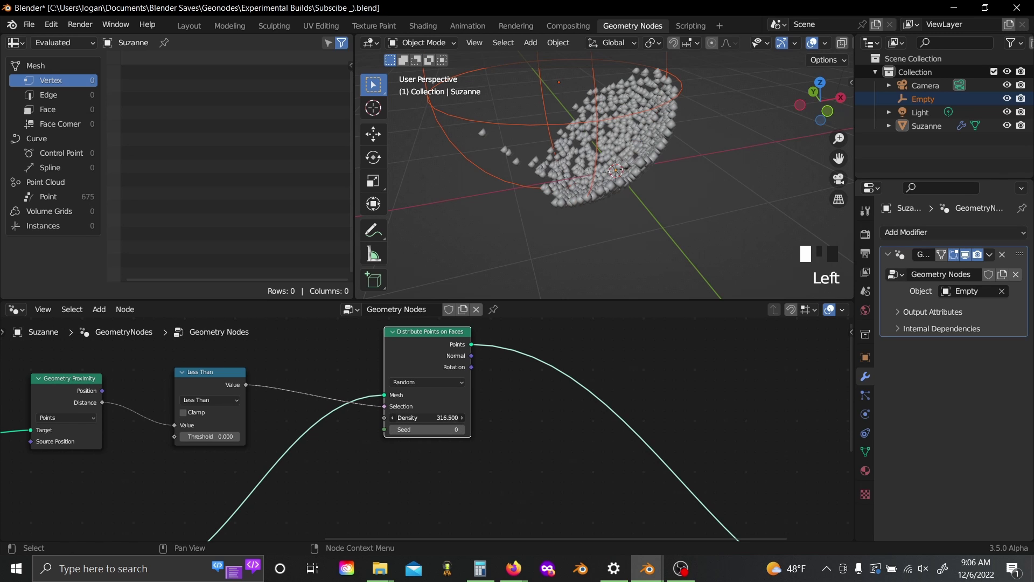
left_click_drag(427, 417, 469, 418)
- Add a Simulation Input node above the Distribute Points on Faces node
middle_click_drag(739, 128, 643, 212)
scroll(541, 246, "up", 2)
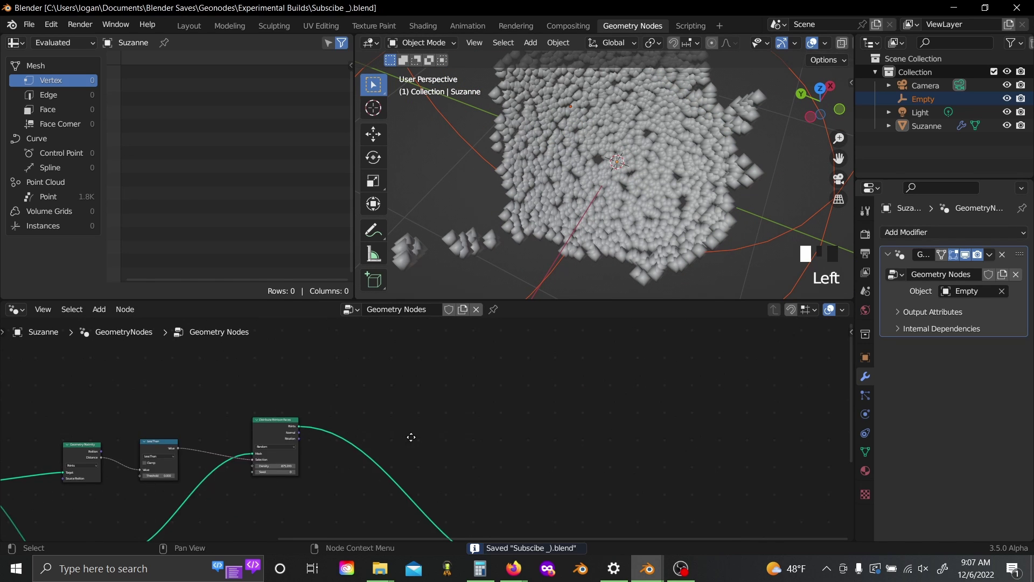
middle_click_drag(409, 458, 416, 435)
key("shift+a")
mouse_move(417, 432)
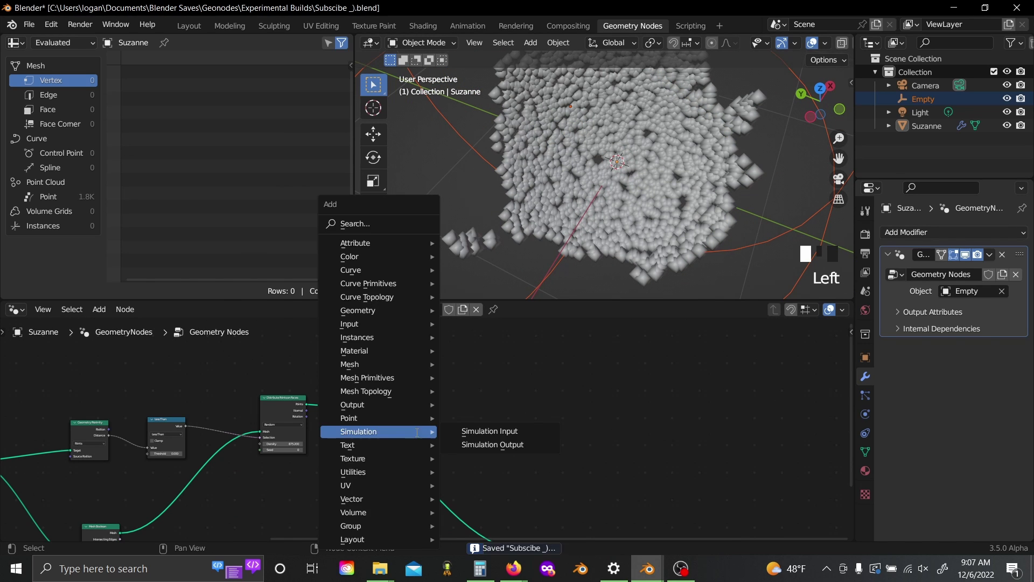
type("sim")
key("Return")
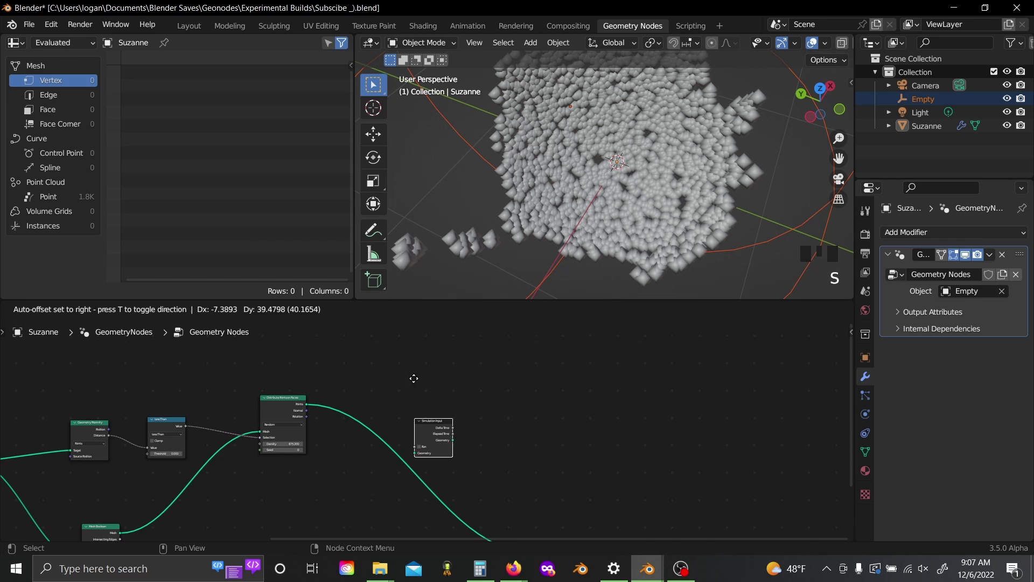
left_click(353, 345)
- Add a Simulation Output node beside the Simulation Input node to complete the simulation zone
key("shift+a")
mouse_move(508, 458)
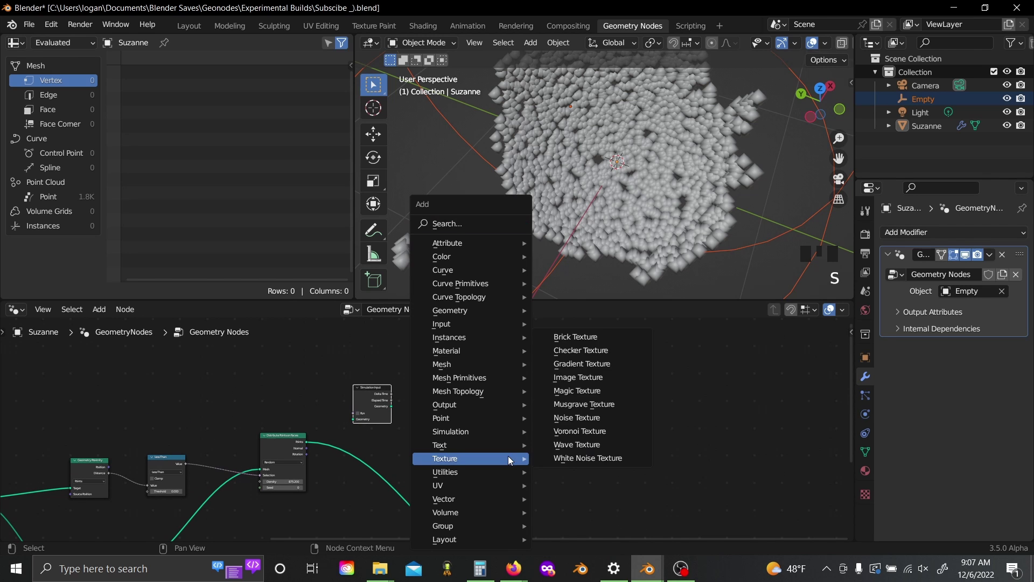
type("sim")
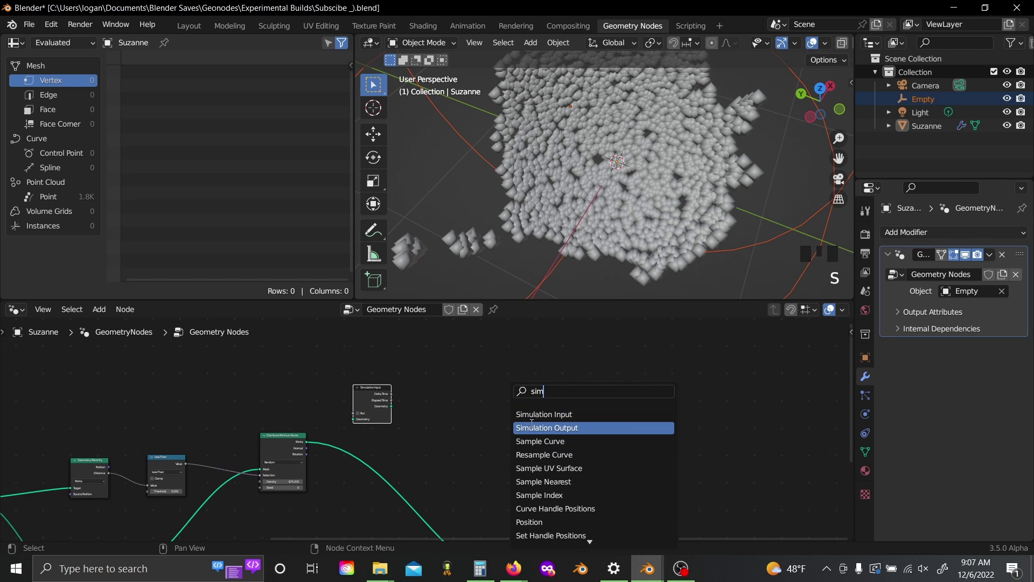
left_click(532, 424)
left_click(518, 345)
- Link the Simulation Input's Geometry to the Simulation Output and insert a Join Geometry node on that link
scroll(388, 415, "up", 4)
middle_click_drag(390, 415, 466, 424)
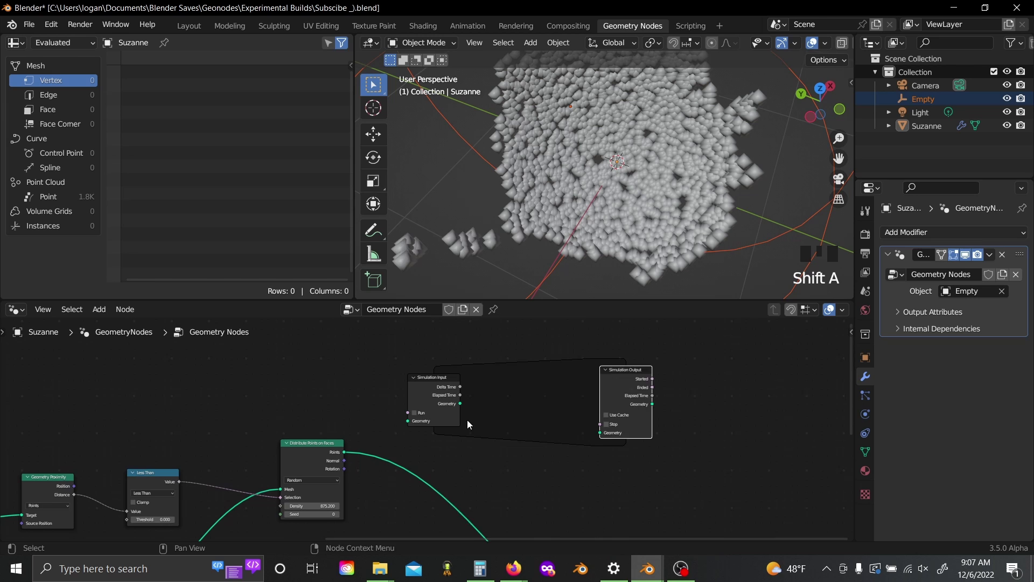
key("shift+a")
type("jo")
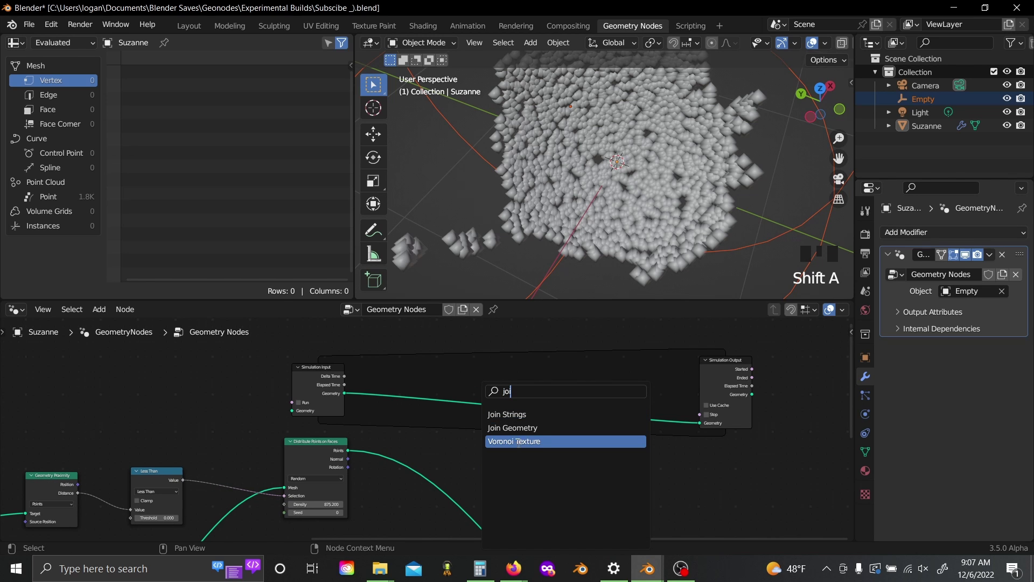
left_click(523, 428)
left_click(512, 386)
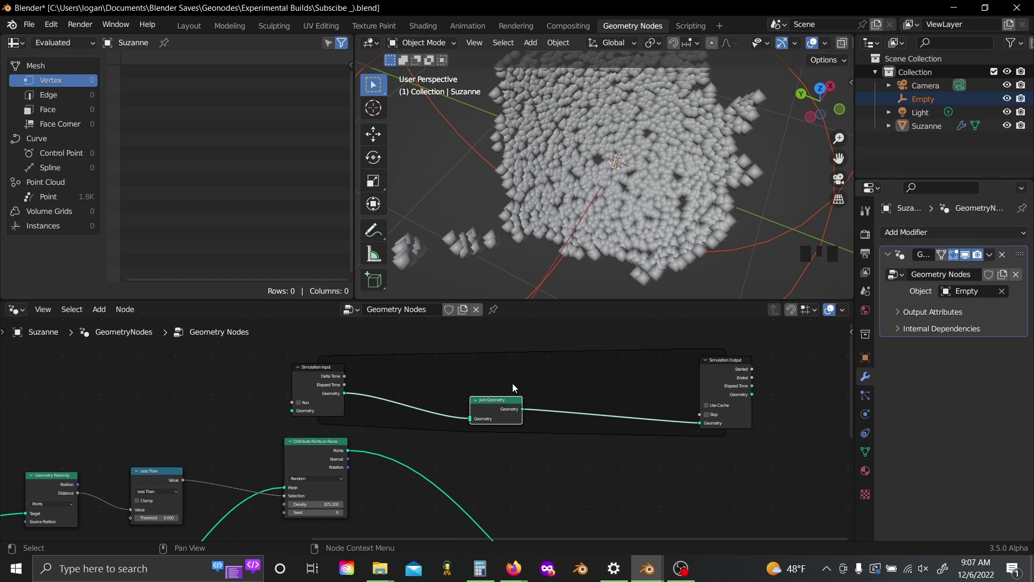
- Link the Points output of Distribute Points on Faces to the Join Geometry node
scroll(343, 461, "up", 3)
left_click_drag(291, 465, 507, 415)
scroll(532, 432, "down", 2)
scroll(532, 431, "down", 3)
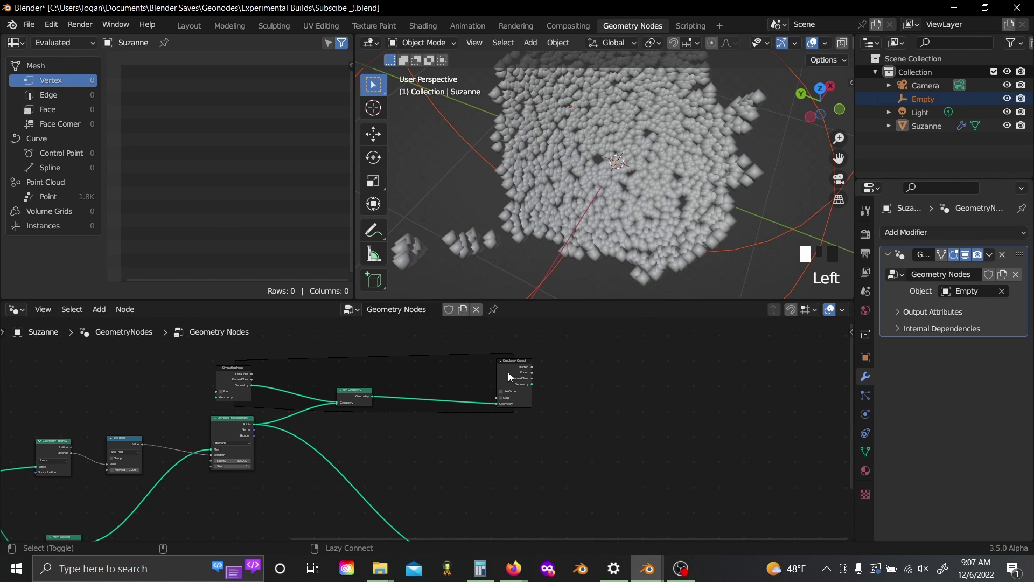
- Connect the Simulation Output's Geometry to the Group Output and move the Group Output farther beyond the simulation zone
left_click(509, 373, "alt+shift")
scroll(473, 483, "down", 5)
middle_click_drag(473, 483, 461, 447)
left_click_drag(429, 481, 528, 536)
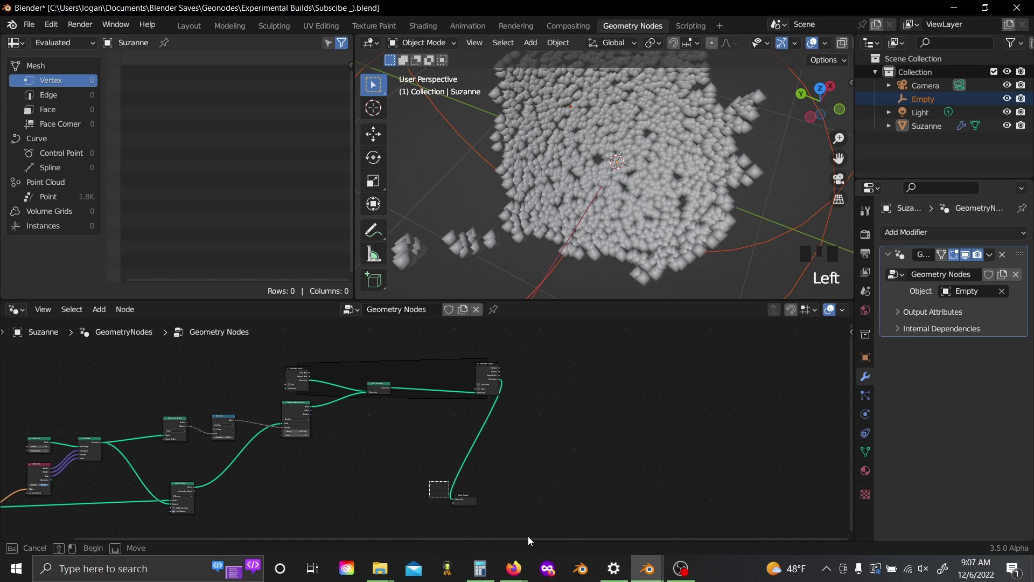
left_click_drag(462, 496, 728, 484)
- Widen the gap between the Simulation Input and Simulation Output, keeping Join Geometry close to the Simulation Input
scroll(317, 473, "down", 3)
middle_click_drag(301, 469, 436, 456)
left_click_drag(66, 355, 462, 492)
key("g")
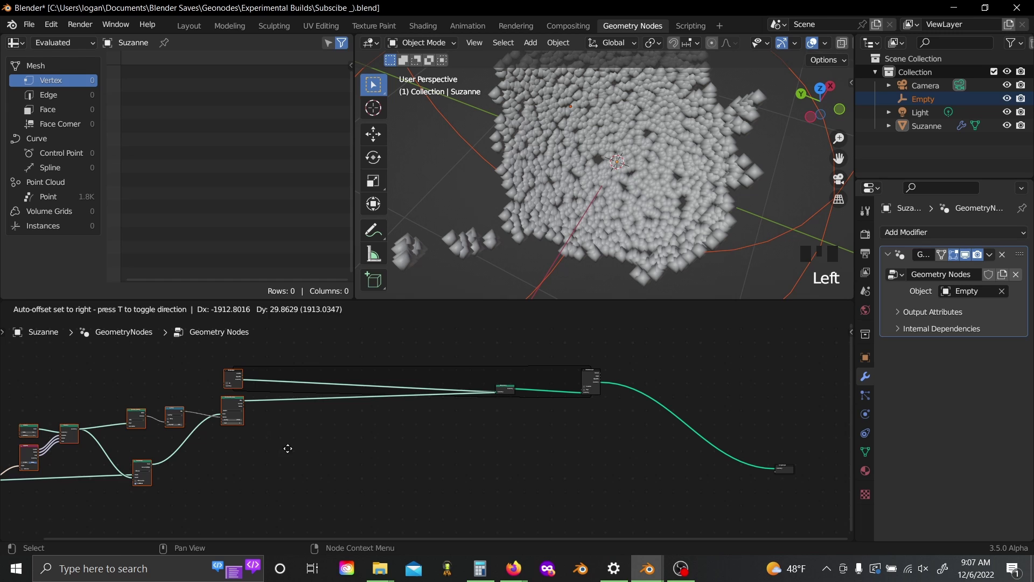
left_click(287, 448)
left_click_drag(393, 377, 520, 412)
key("g")
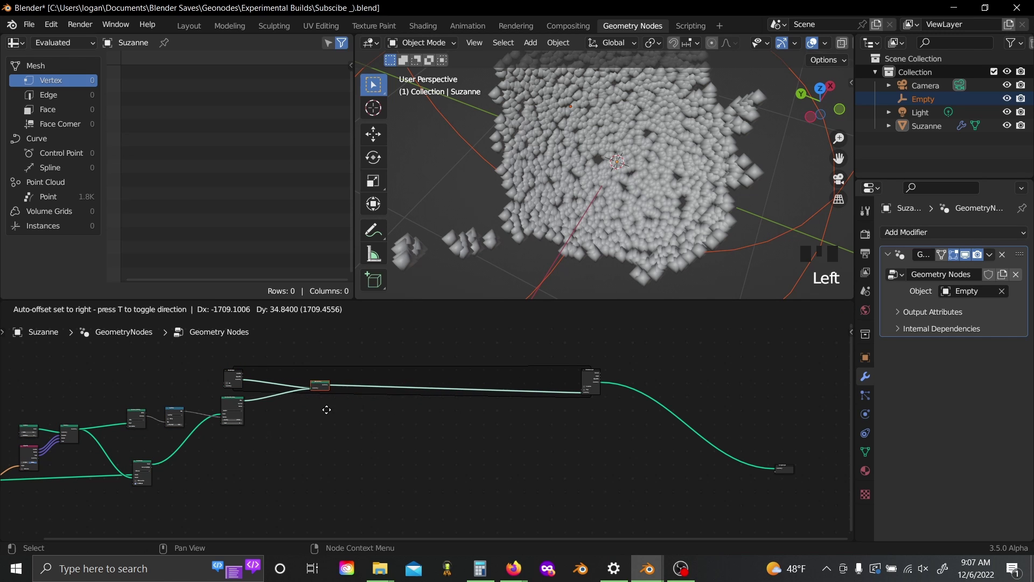
left_click(311, 410)
- Insert a Set Position node on the link between Join Geometry and the Simulation Output
scroll(312, 409, "up", 2)
key("shift+a")
type("se")
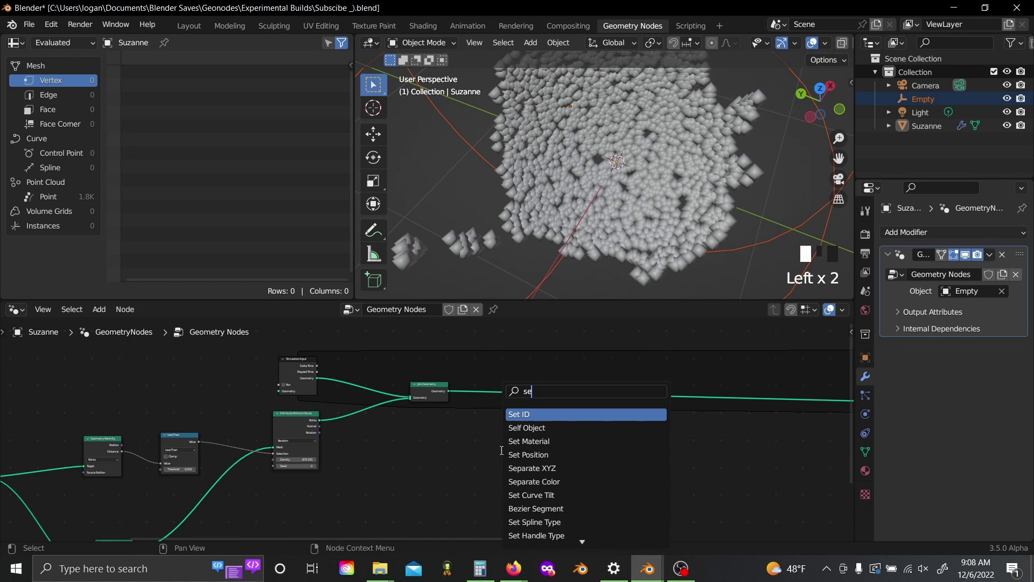
type("t po")
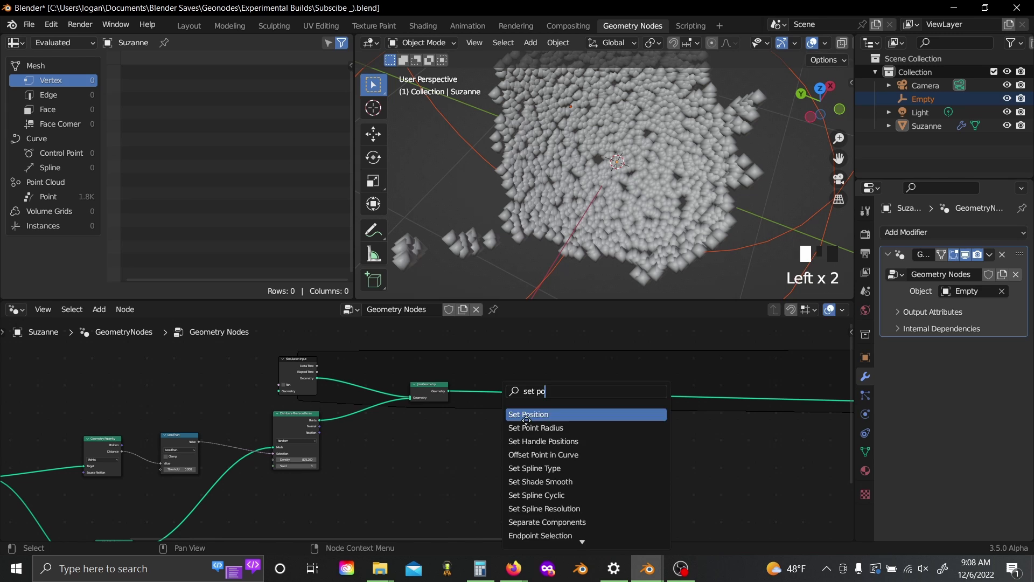
left_click(526, 419)
left_click(552, 362)
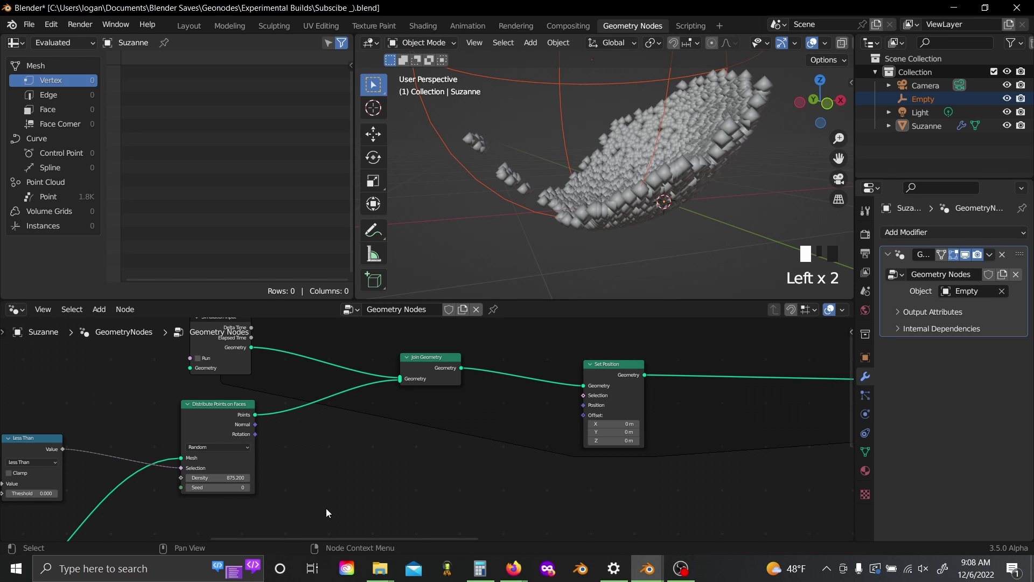
- Insert a Store Named Attribute node on the link after the Set Position node
middle_click_drag(494, 426, 212, 454)
scroll(212, 455, "up", 1)
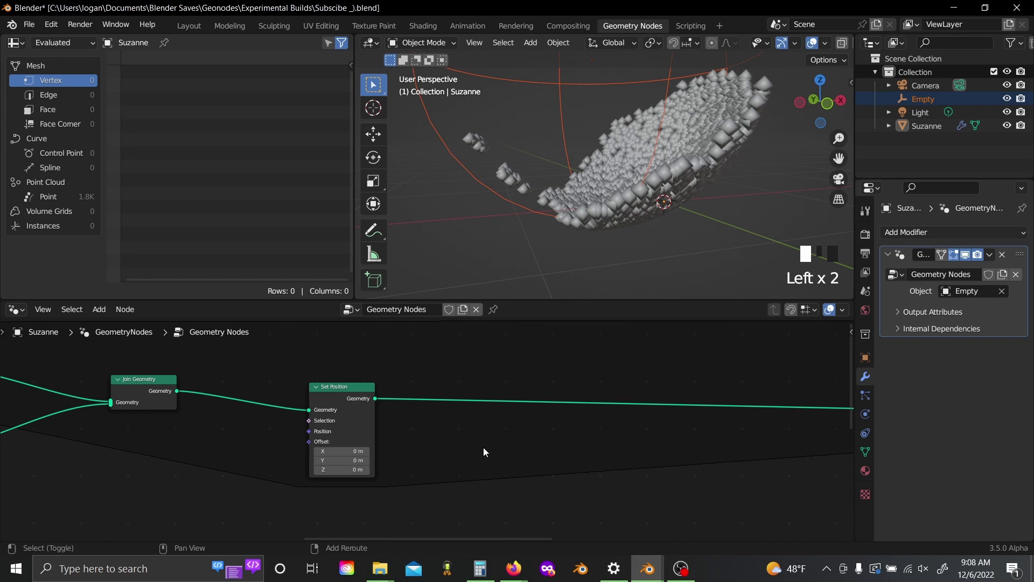
key("shift+a")
type("sst")
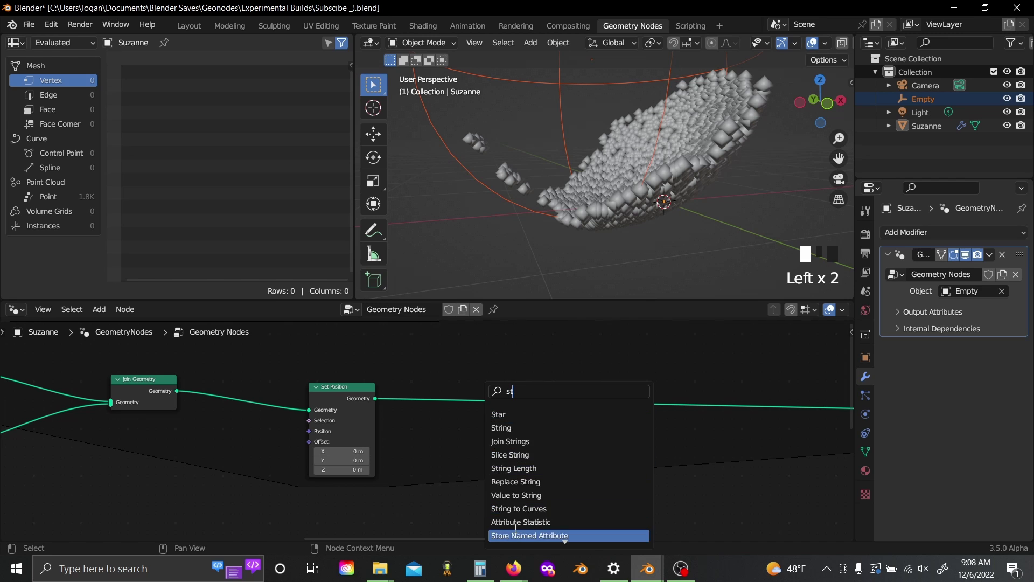
left_click(504, 535)
left_click(496, 473)
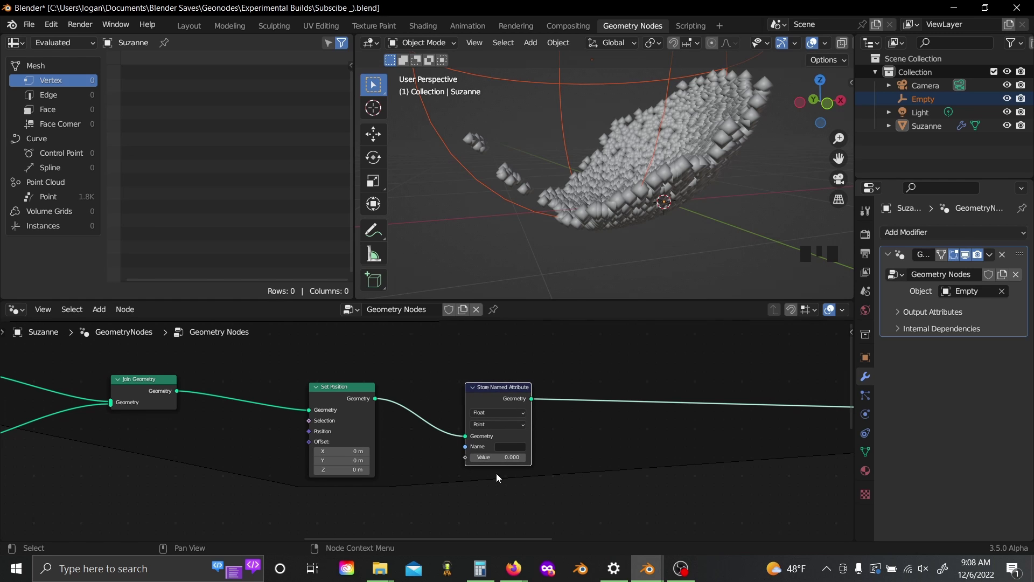
- Set the Store Named Attribute node's data type to Vector and its name to Vel
left_click(508, 413)
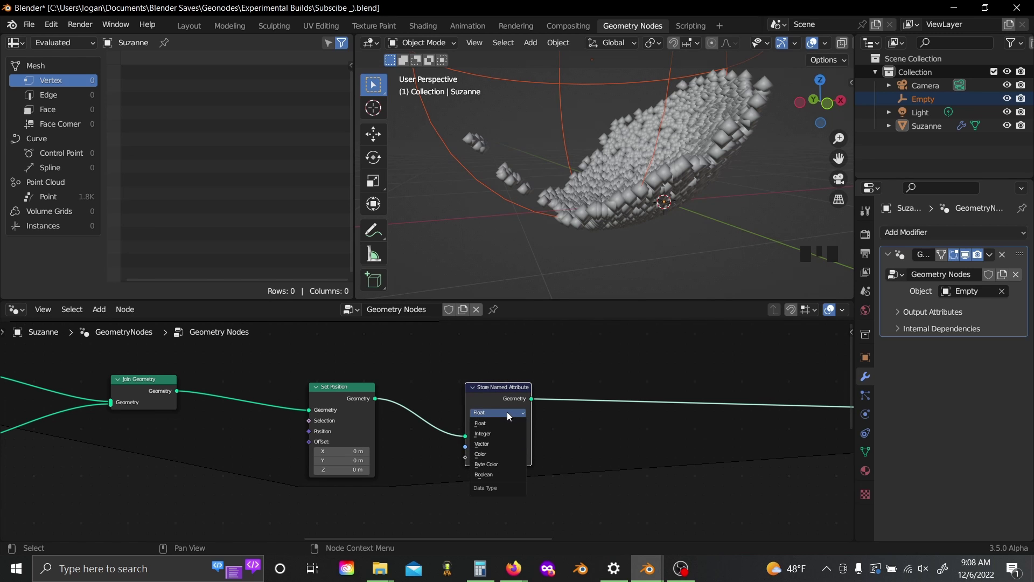
left_click(506, 443)
left_click(508, 444)
type("Vel")
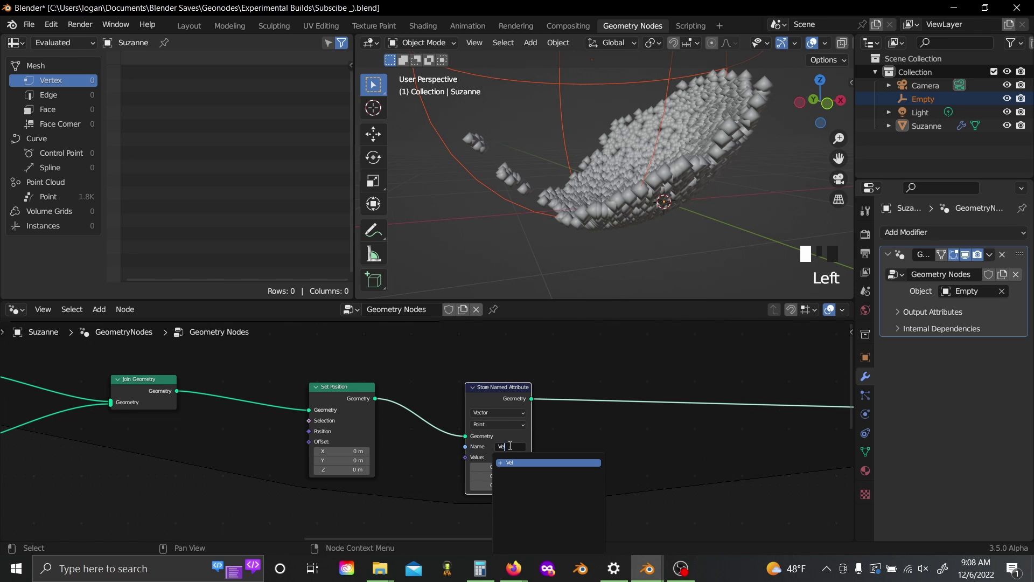
left_click(509, 445)
- Add a Named Attribute node below the Join Geometry node
middle_click_drag(197, 487, 355, 447)
key("shift+a")
type("sattr")
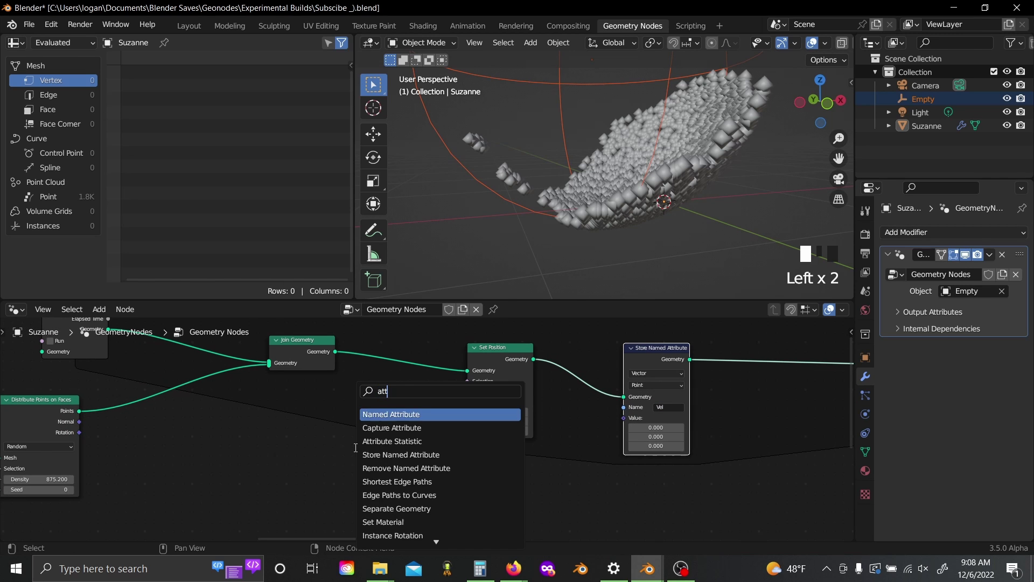
key("Return")
left_click(321, 431)
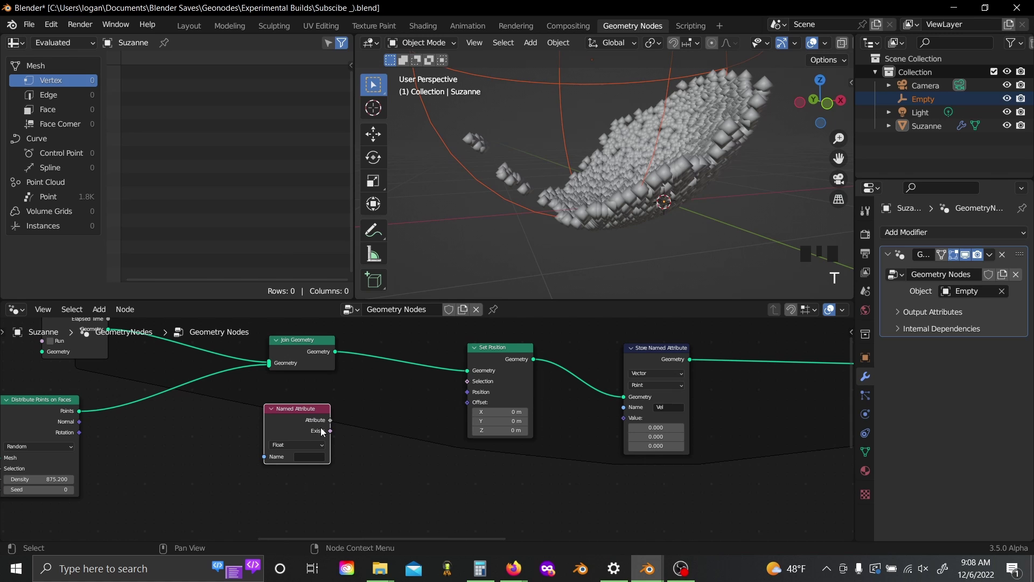
- Set the Named Attribute node's data type to Vector and its name to Vel
left_click(286, 445)
left_click(286, 483)
left_click(302, 457)
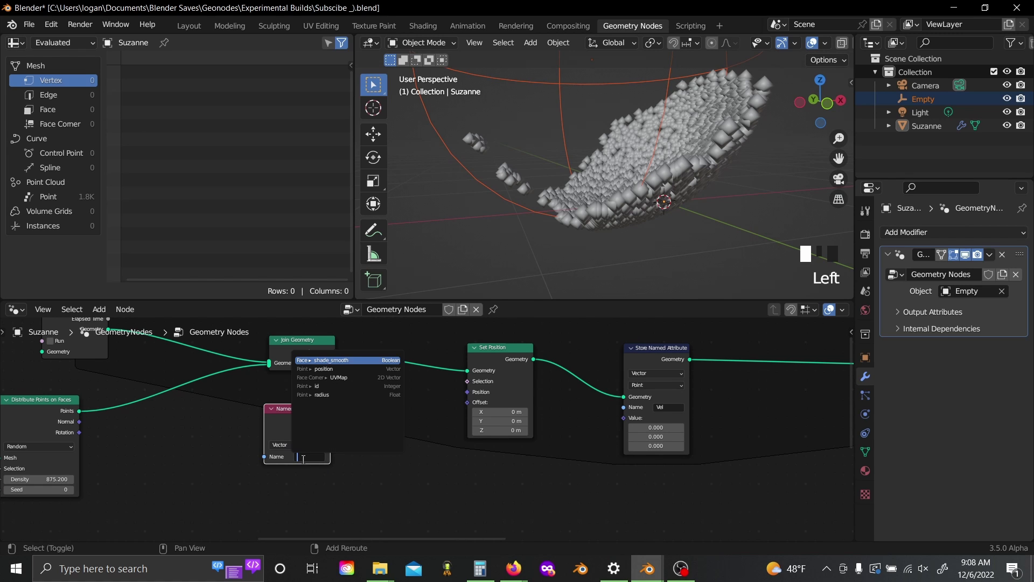
type("V")
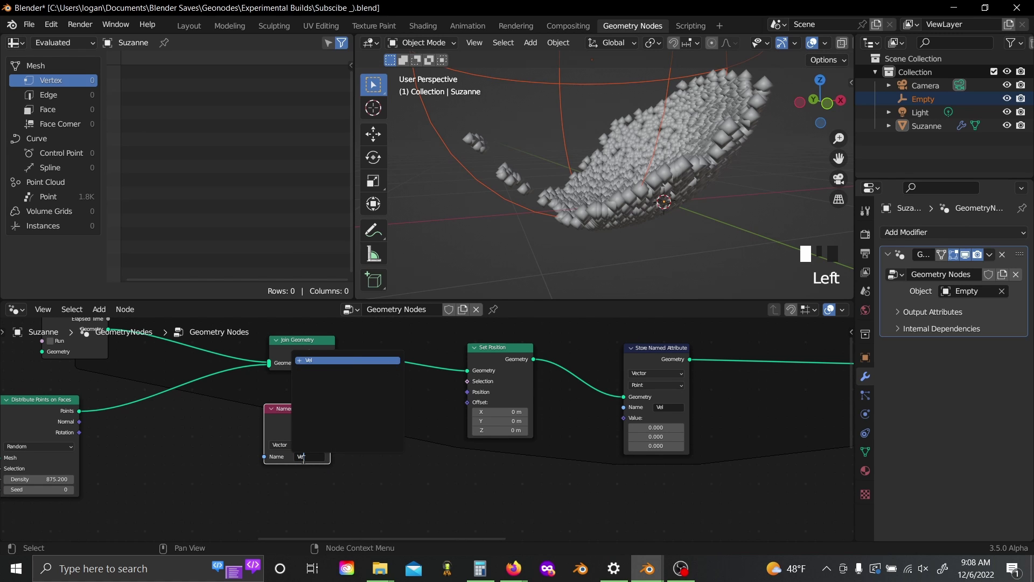
type("el")
left_click(315, 457)
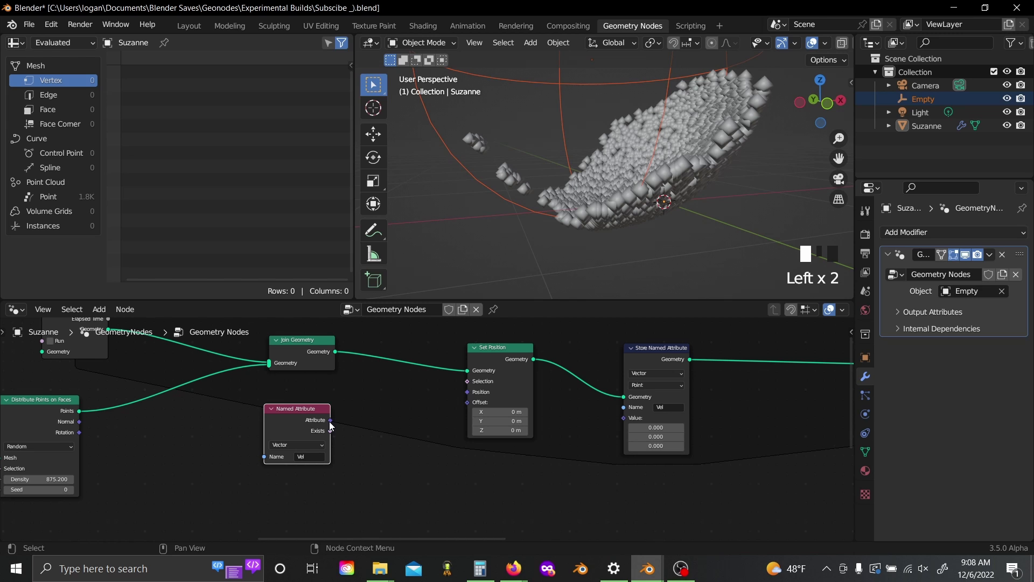
- Link the Named Attribute output to Store Named Attribute's Value and Set Position's Offset, and place the node below Distribute Points on Faces
left_click_drag(330, 420, 624, 418)
left_click_drag(301, 420, 86, 504)
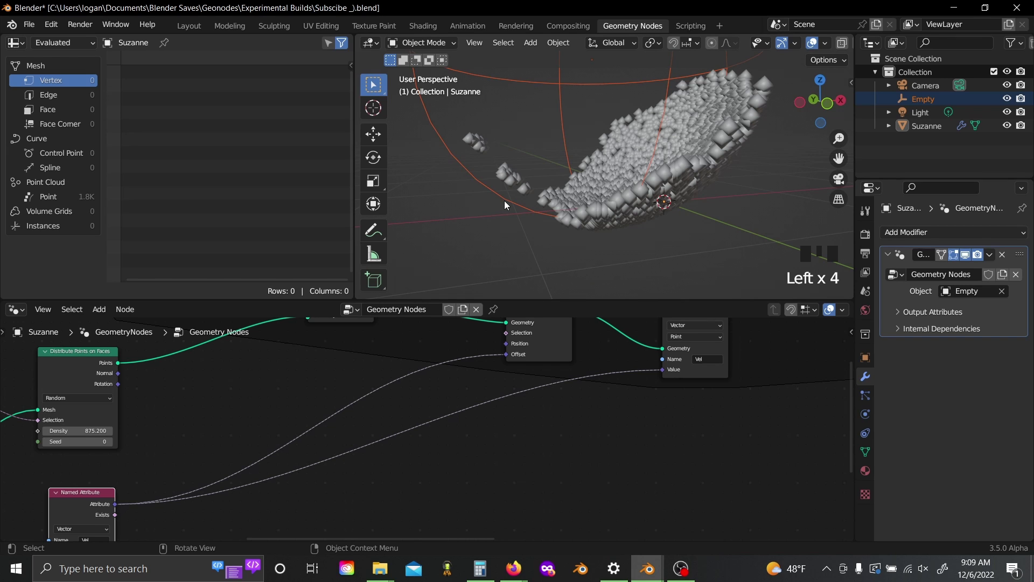
left_click(404, 360)
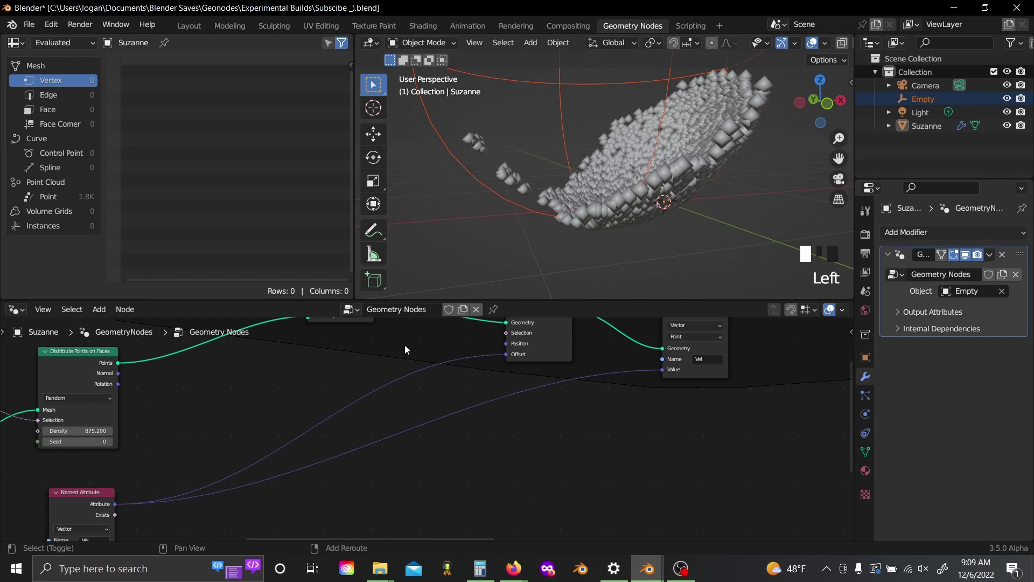
- Merge the two Vel attribute links through one reroute point placed near the Set Position node
right_click_drag(555, 425, 556, 429, "shift")
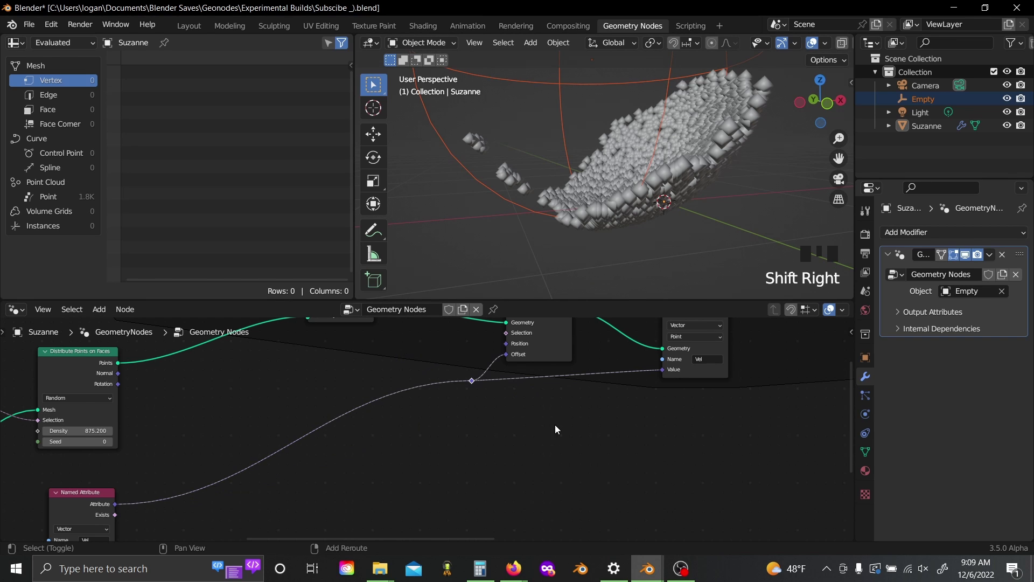
key("g")
left_click(457, 403)
left_click(453, 399)
- Insert a Vector Math node set to Add on the link between the Named Attribute and the reroute point
middle_click_drag(446, 393, 656, 414)
scroll(606, 415, "up", 2)
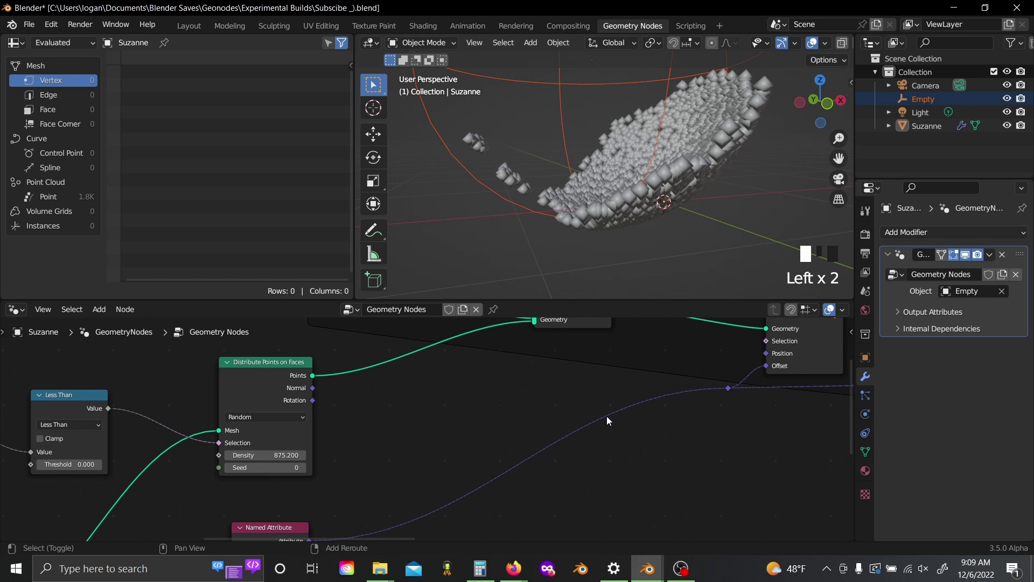
key("shift+a")
left_click(607, 418)
type("vec")
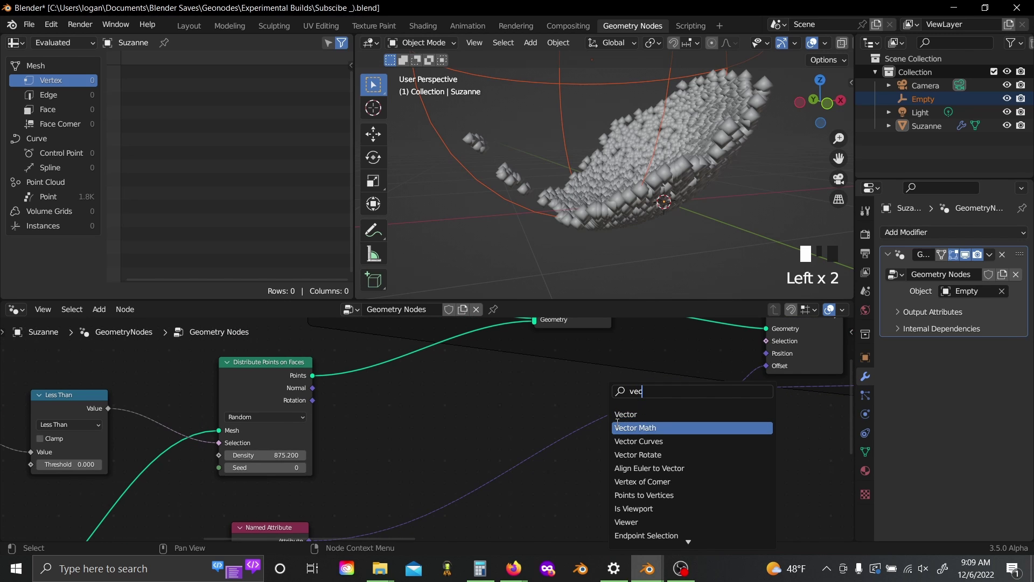
left_click(625, 427)
left_click(555, 393)
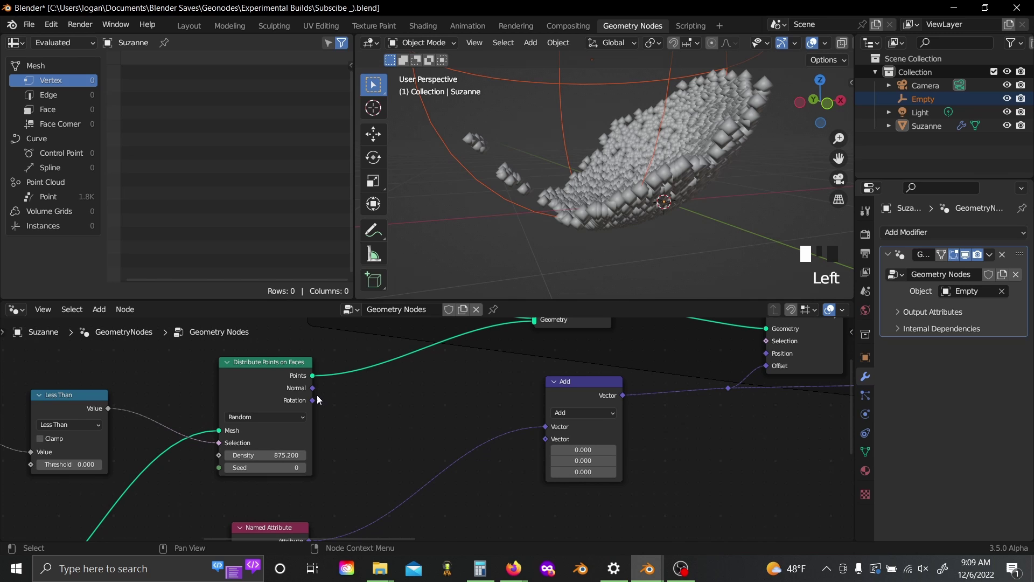
- Link the Normal output of Distribute Points on Faces to the Add node's second Vector input and move the node nearer the reroute
scroll(302, 392, "up", 1)
left_click_drag(293, 380, 472, 392)
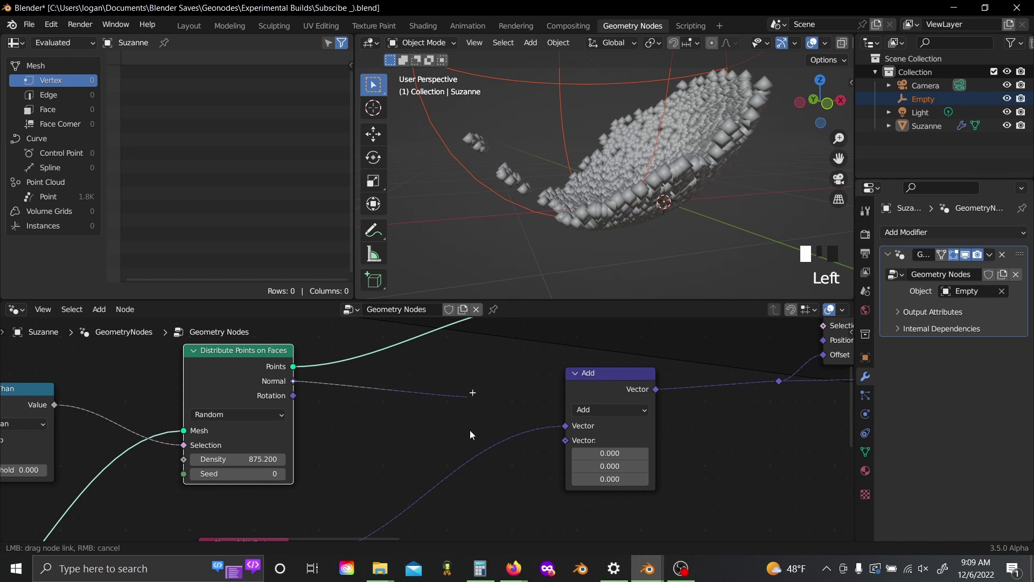
left_click_drag(558, 446, 564, 441)
left_click_drag(617, 405, 703, 401)
- Duplicate the Add node onto the Normal link and set the copy's operation to Normalize
key("shift+d")
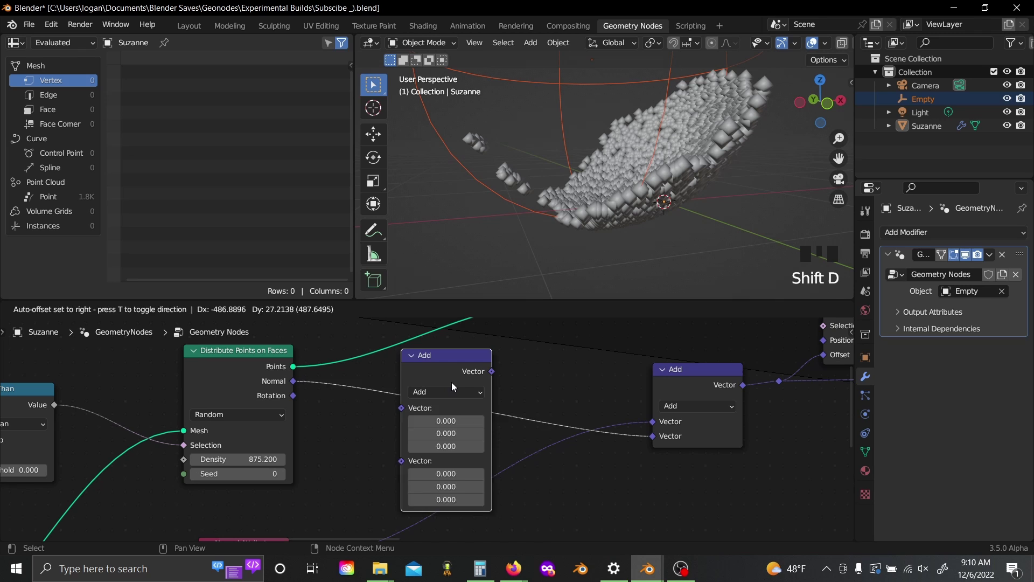
left_click(451, 383)
left_click(451, 392)
left_click(511, 377)
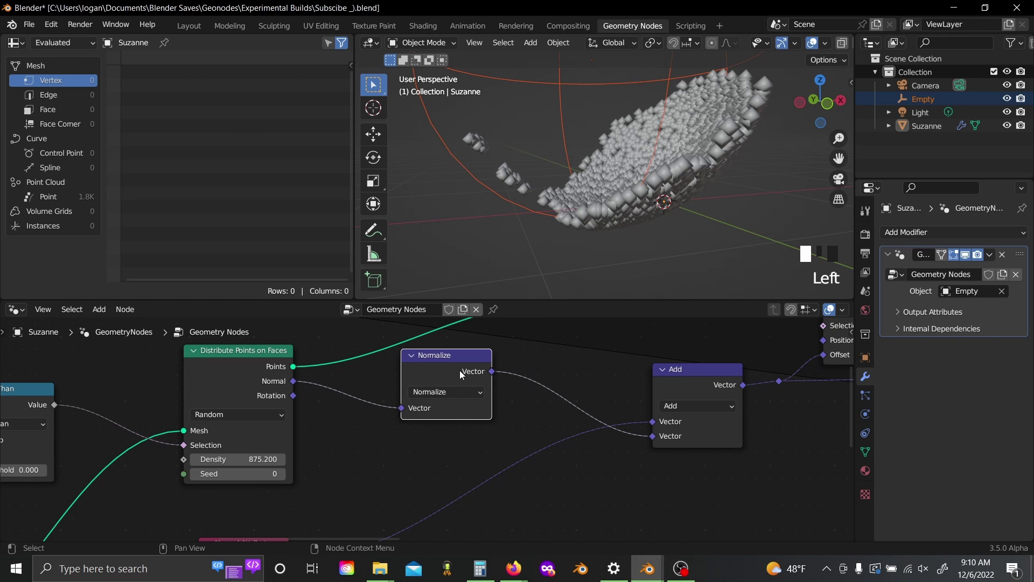
- Move the Normalize node beside Distribute Points on Faces, duplicate it onto the link to Add, and set the copy to Scale
left_click_drag(460, 370, 360, 395)
key("shift+d")
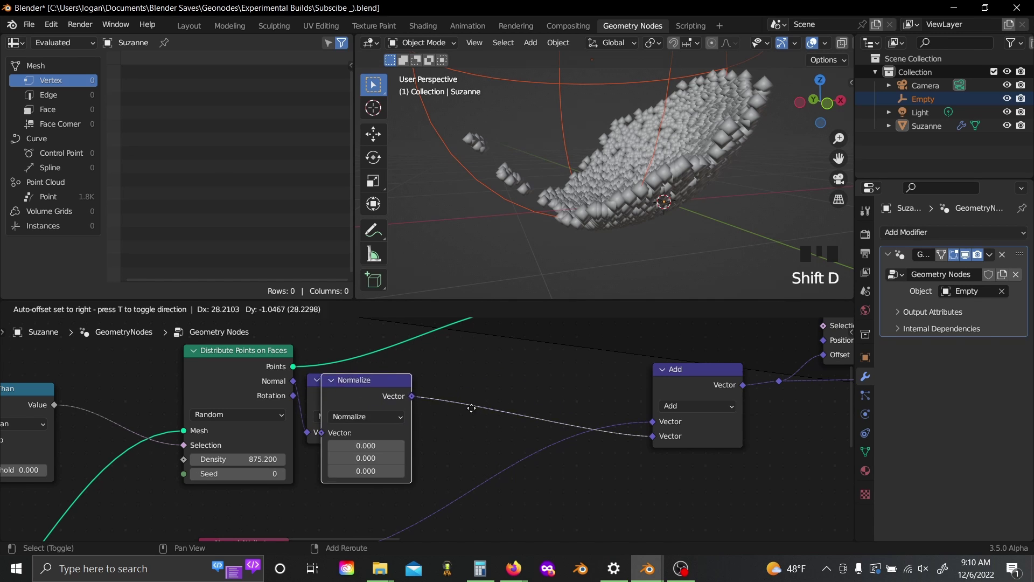
left_click(485, 405)
left_click(484, 405)
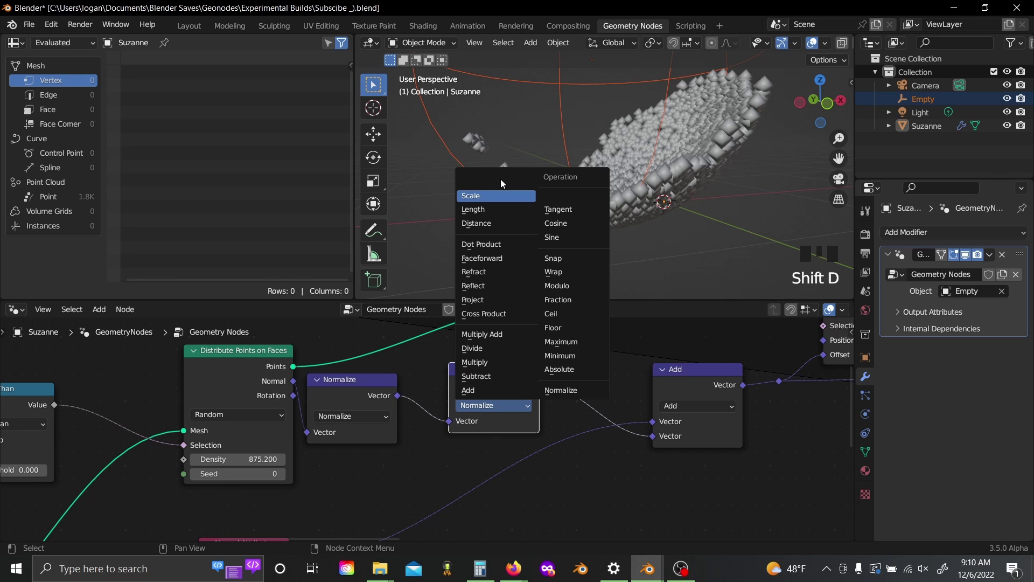
left_click(500, 197)
scroll(561, 451, "up", 3)
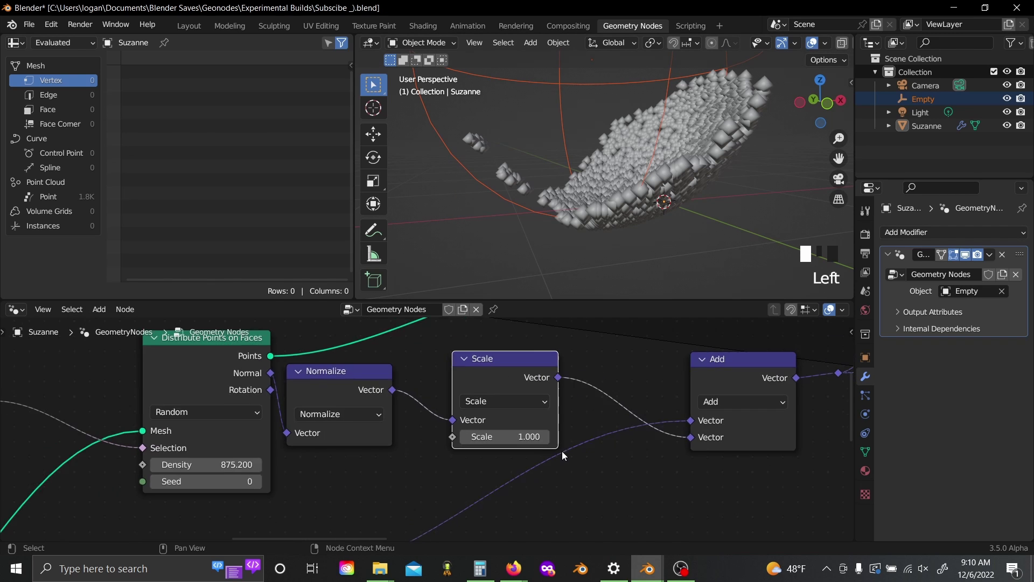
- Move the Add, Set Position and Store Named Attribute nodes farther from the Scale node, and shift the Named Attribute node toward them
scroll(437, 460, "down", 6)
middle_click_drag(417, 471, 443, 432)
scroll(443, 431, "down", 4)
middle_click_drag(548, 441, 438, 459)
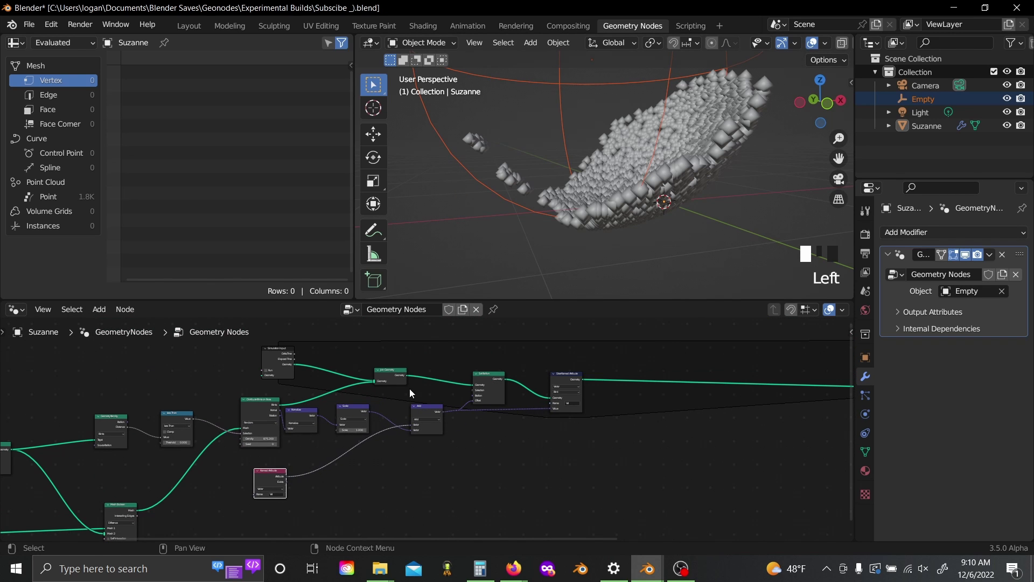
left_click_drag(419, 355, 584, 446)
key("g")
left_click(558, 440)
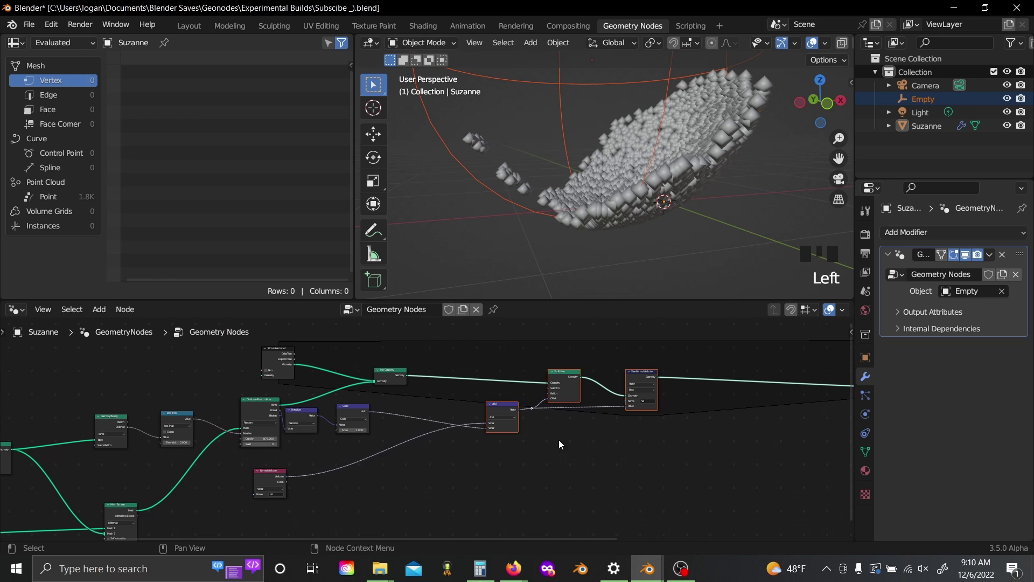
left_click_drag(251, 466, 300, 491)
- Add a Random Value node below the Distribute Points on Faces node
scroll(385, 493, "up", 4)
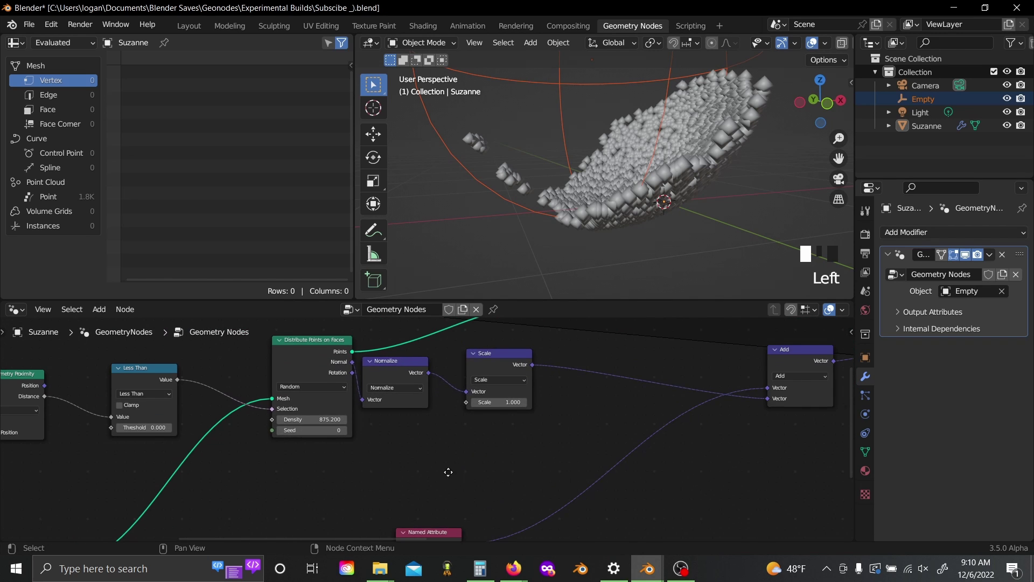
scroll(506, 458, "up", 1)
key("shift+a")
type("ran")
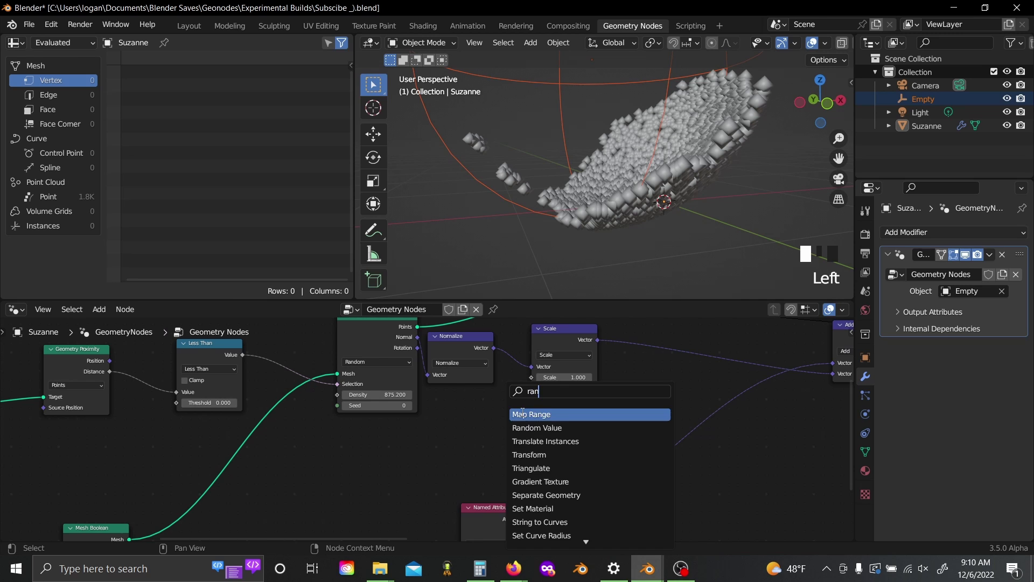
left_click(533, 427)
left_click(532, 415)
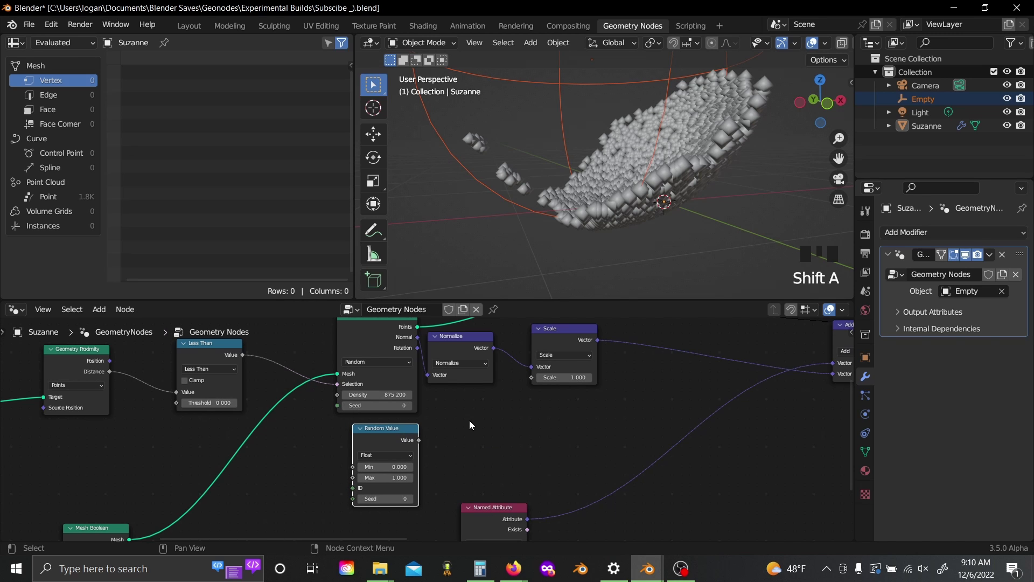
- Add an Index node feeding the Random Value node's Seed, and connect the random value to the Scale input of the Scale node
key("shift+a")
type("sin")
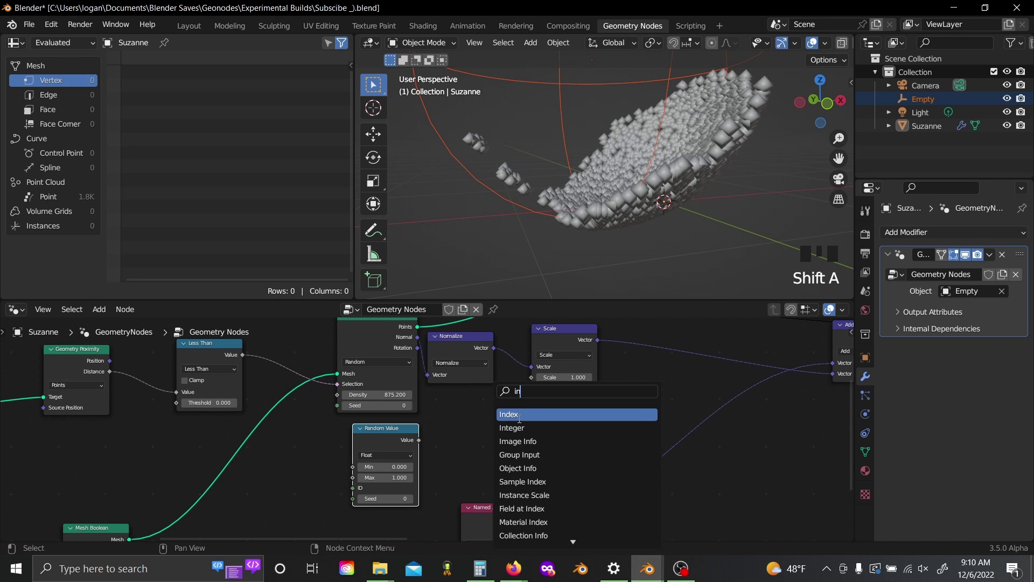
left_click(509, 416)
left_click(287, 481)
left_click_drag(315, 498, 356, 499)
scroll(463, 461, "up", 2)
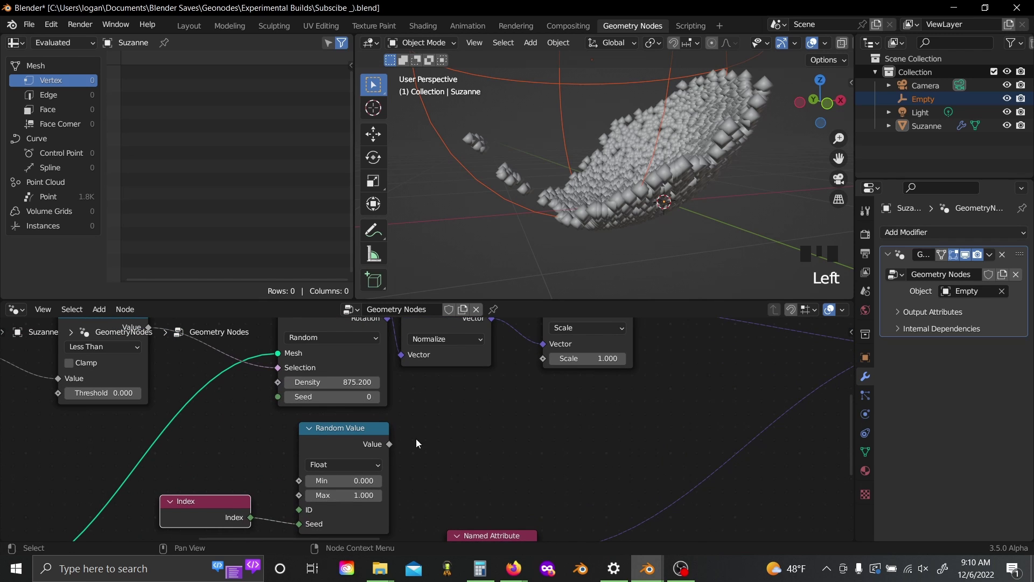
left_click_drag(388, 444, 421, 439)
left_click_drag(541, 362, 544, 358)
- Set the Random Value node's Min to 0.005 and Max to 0.02, and save the file
scroll(589, 400, "up", 2)
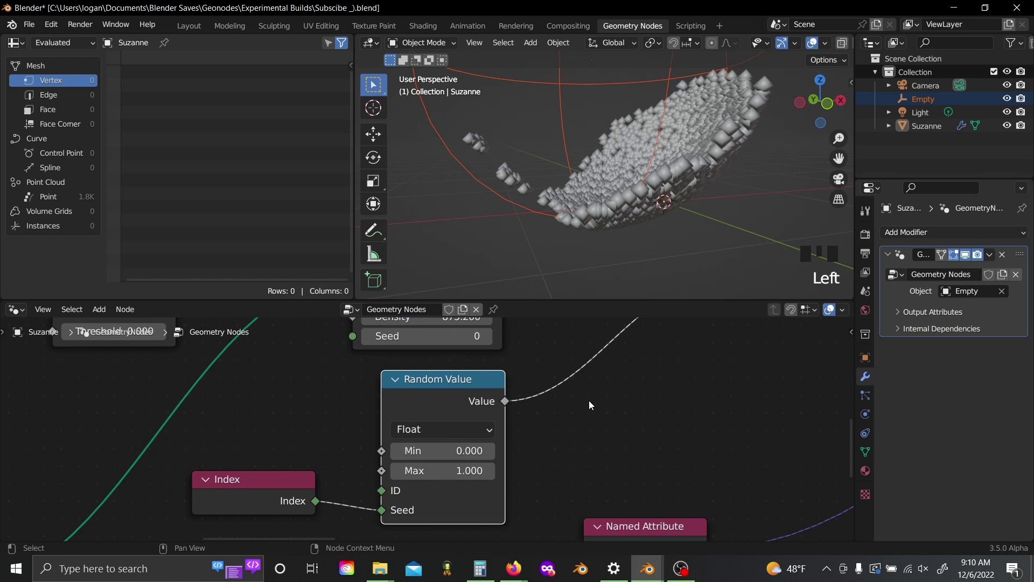
left_click(437, 453)
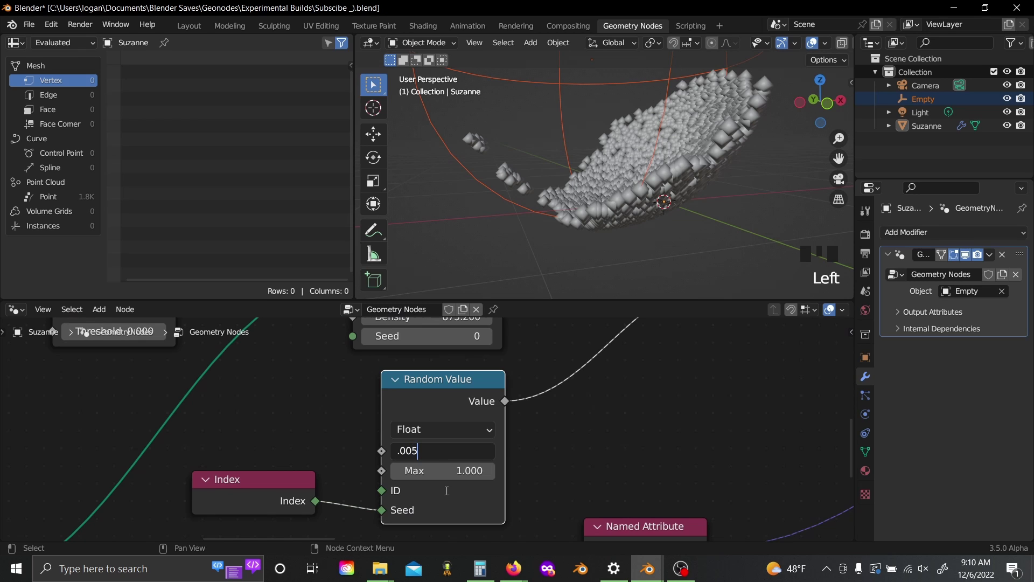
key("Return")
left_click(450, 471)
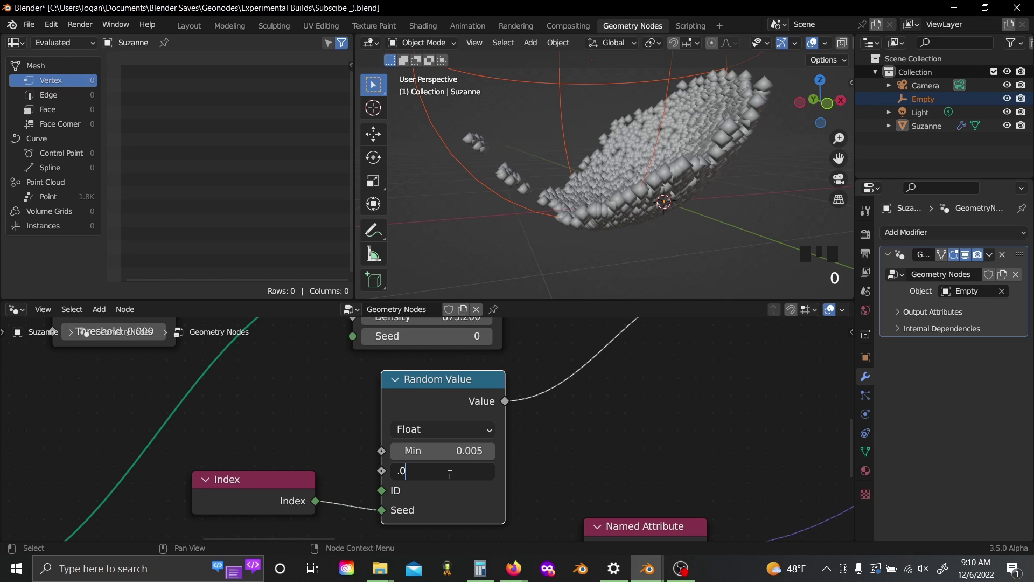
type(".02")
left_click(600, 453)
scroll(599, 453, "down", 2)
middle_click_drag(599, 453, 468, 480)
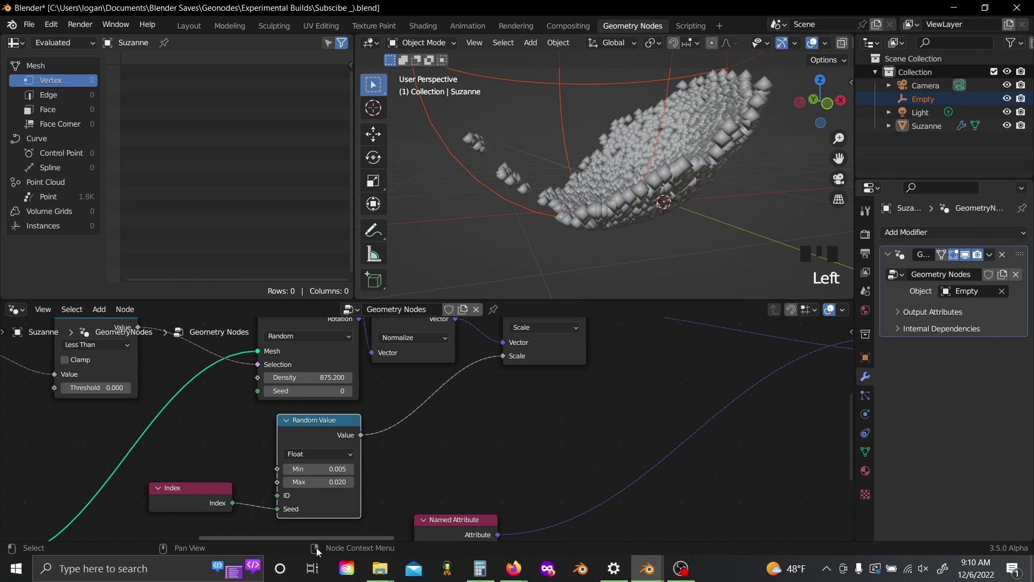
key("ctrl+s")
- Split the node editor area horizontally near its lower edge and turn the new strip into a slightly taller Timeline
right_click(402, 541)
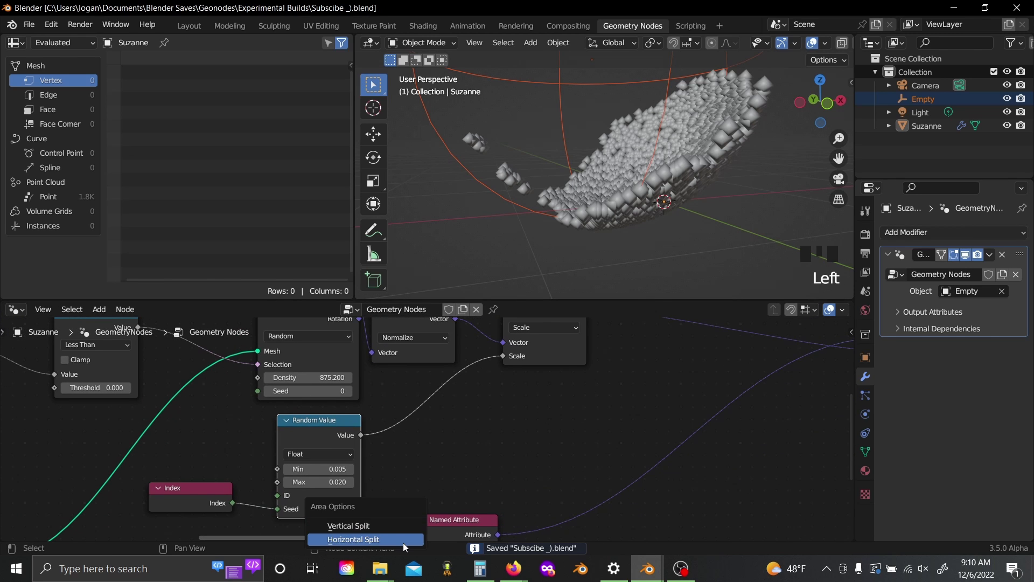
left_click(403, 540)
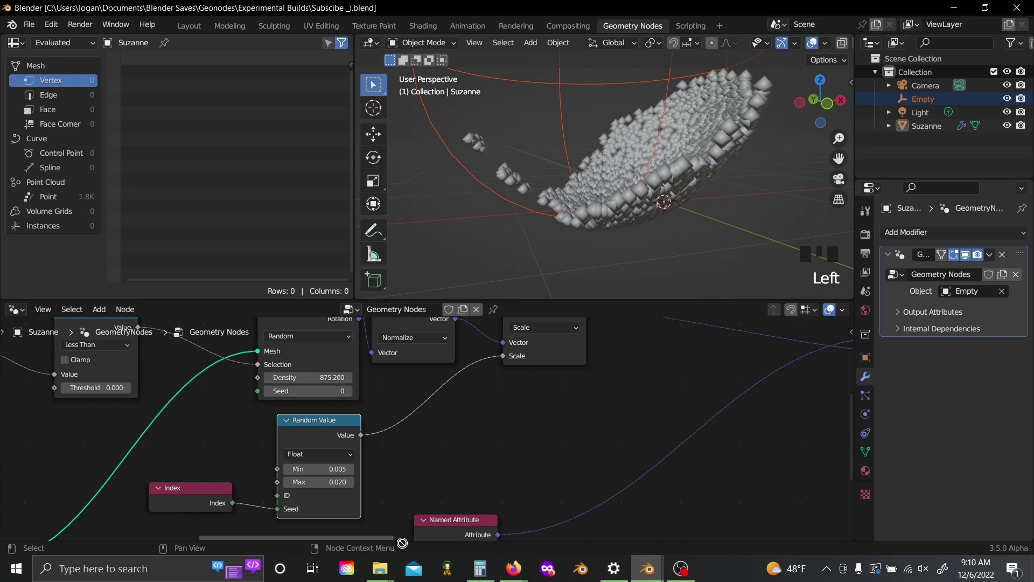
left_click(402, 506)
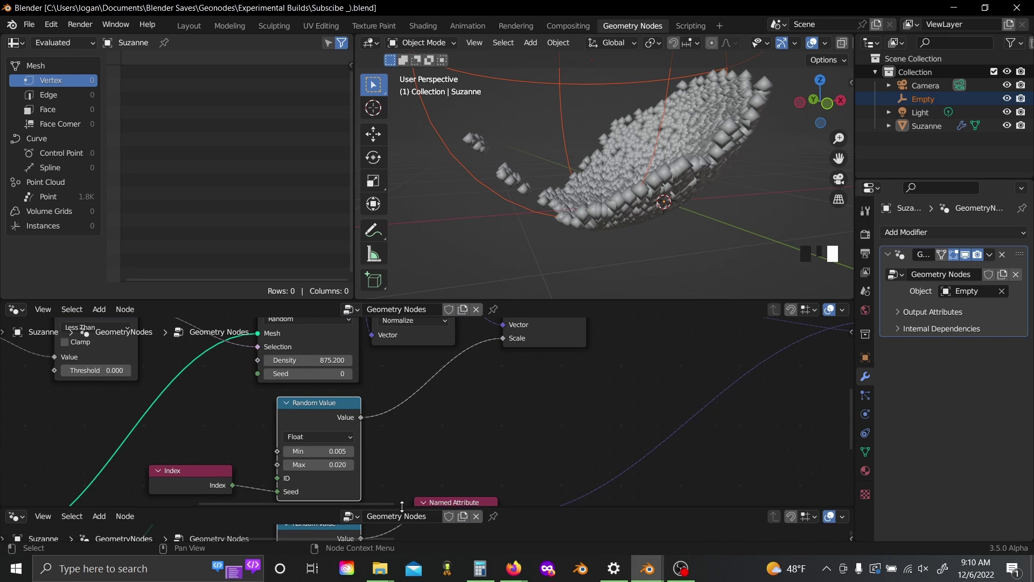
left_click(16, 517)
left_click(226, 399)
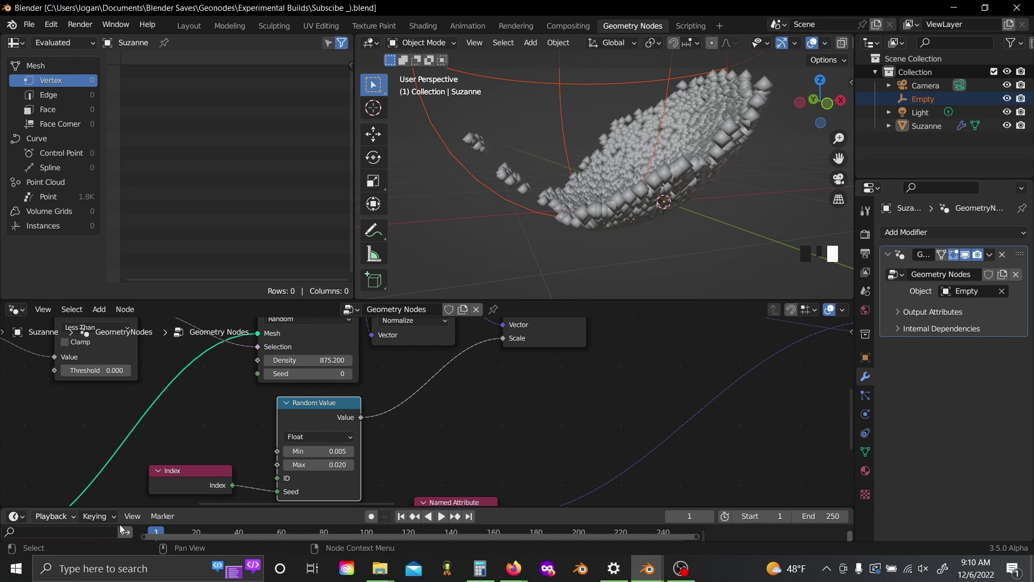
left_click_drag(232, 507, 232, 501)
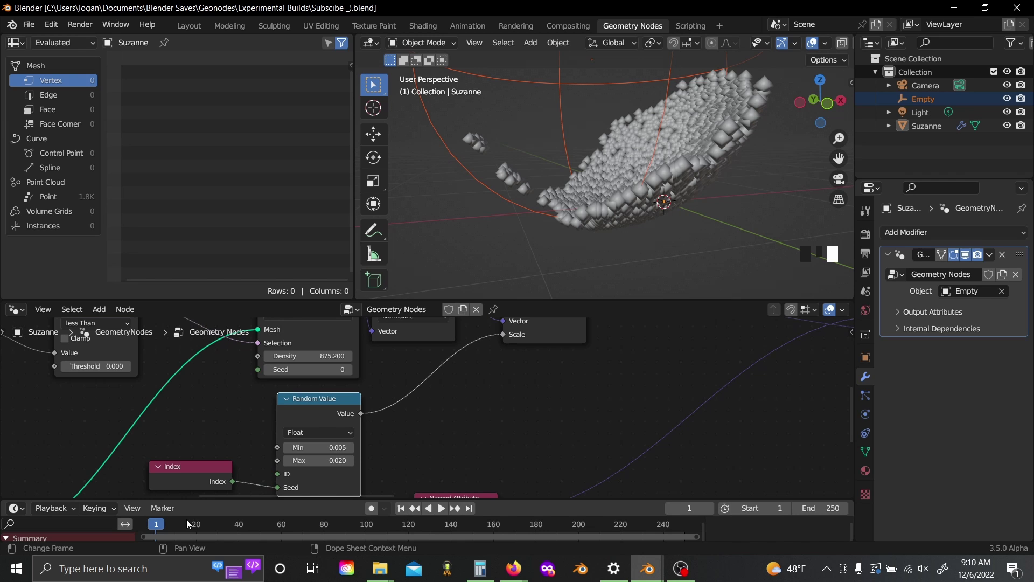
- Play the simulation and examine how the particles leave the cut surface from a wider view
key("Left")
key("Left")
key("Left")
key("space")
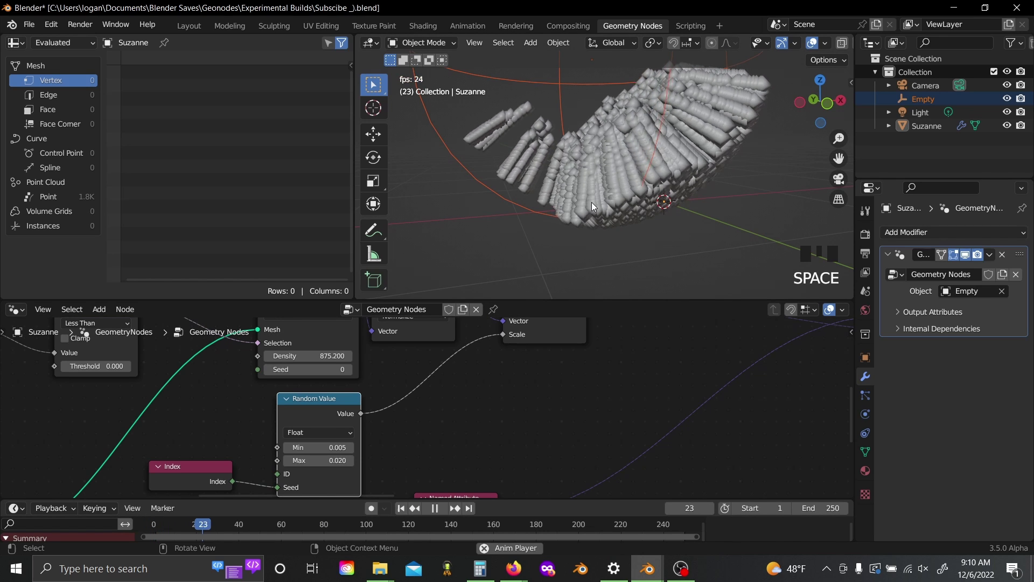
scroll(592, 202, "down", 3)
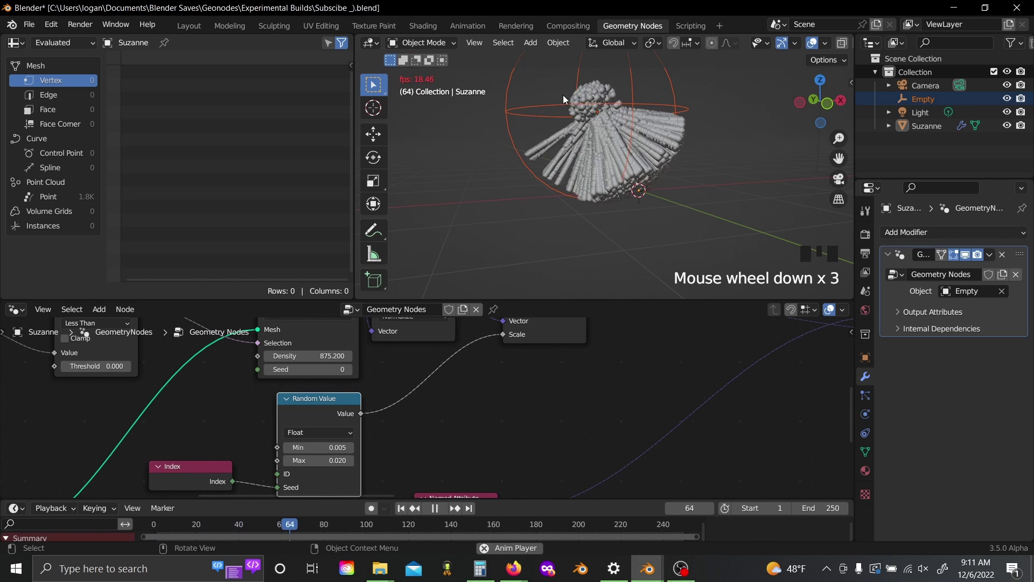
middle_click_drag(678, 184, 589, 164)
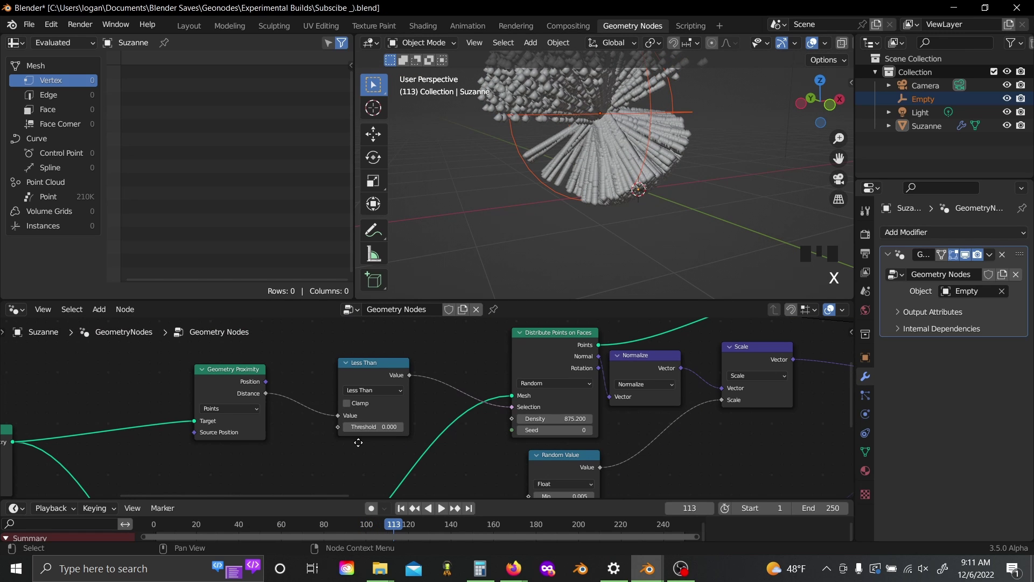
- Add a Scene Time node below Geometry Proximity and connect its Frame output to the Seed of Distribute Points on Faces
middle_click_drag(358, 440, 364, 439)
key("shift+a")
type("ssce")
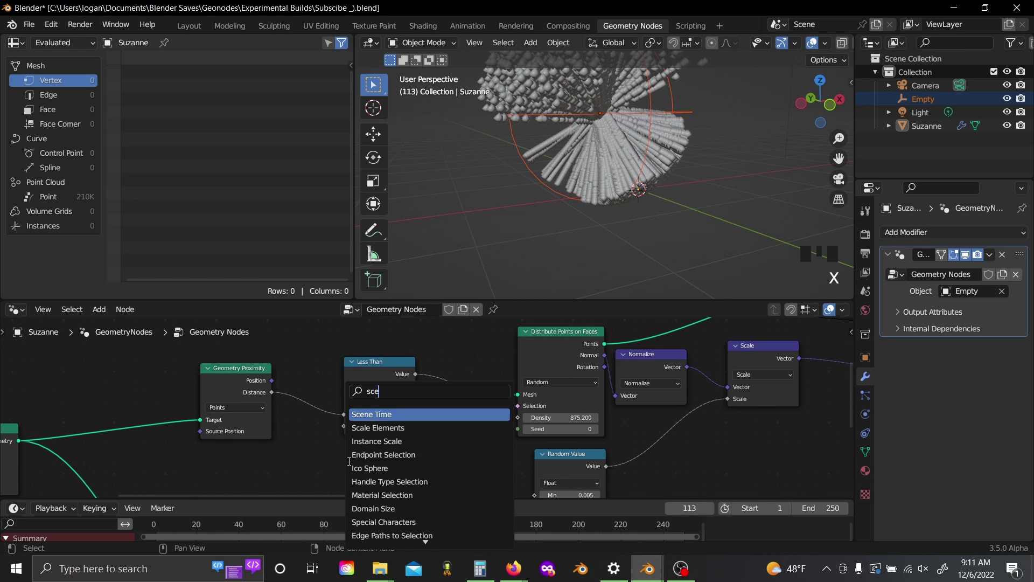
left_click(374, 410)
left_click(298, 403)
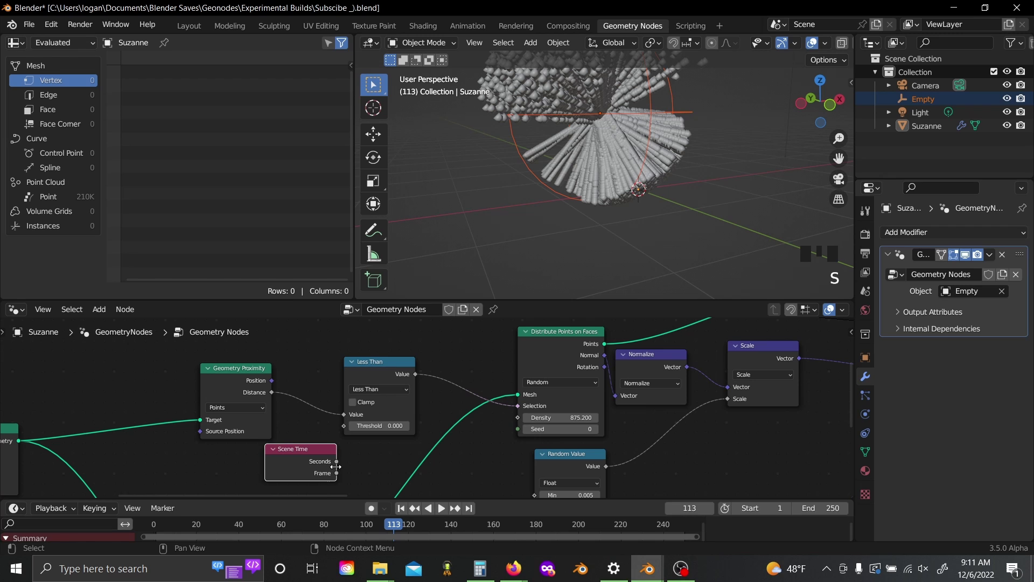
left_click_drag(336, 473, 516, 428)
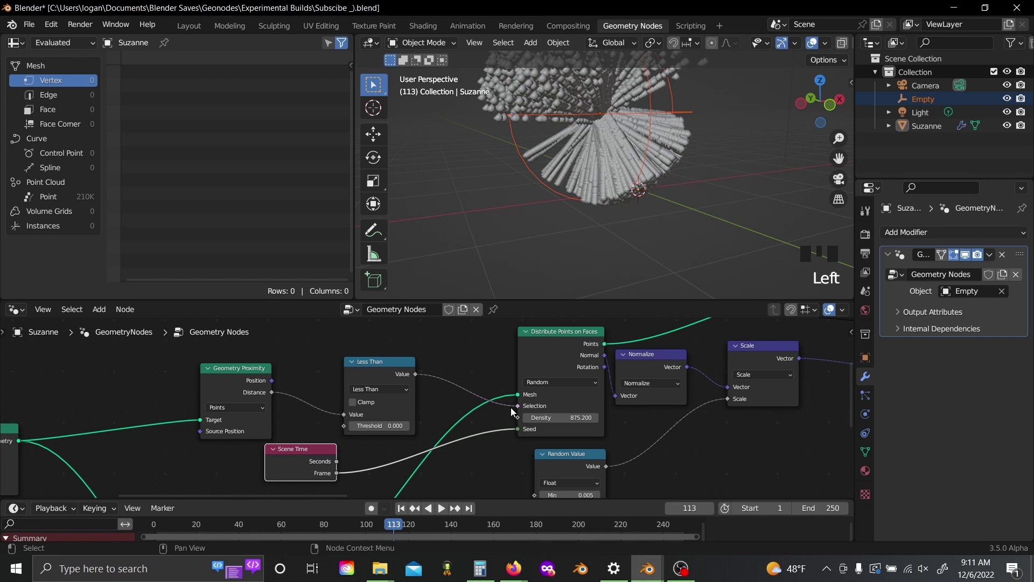
- Replay the simulation from the start and inspect the particle distribution from another angle
left_click_drag(350, 524, 153, 525)
key("space")
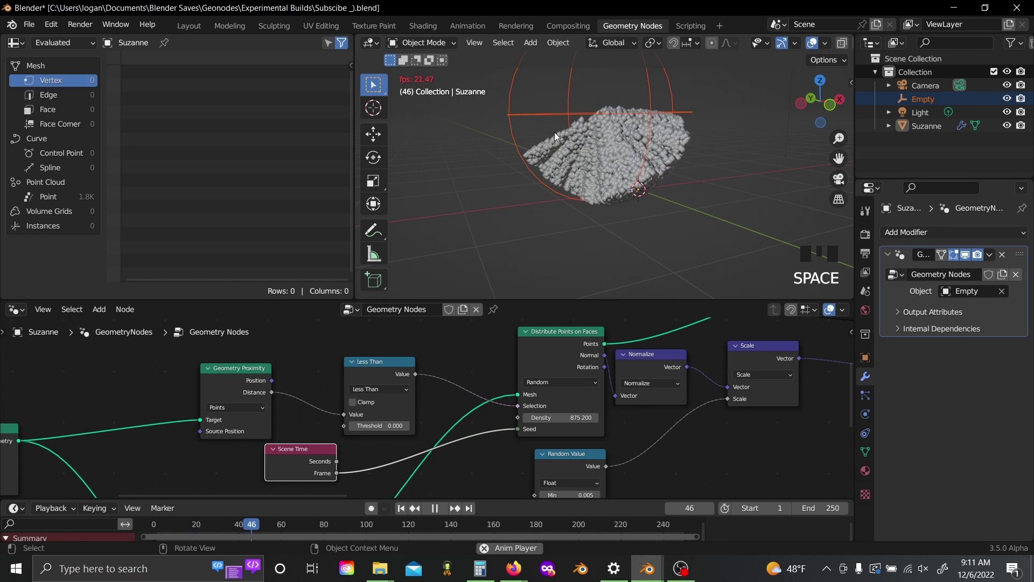
middle_click_drag(595, 148, 527, 188)
scroll(527, 188, "up", 2)
key("space")
- Insert a Set Point Radius node on the link between Store Named Attribute and Simulation Output
scroll(278, 389, "down", 8)
middle_click_drag(278, 389, 105, 366)
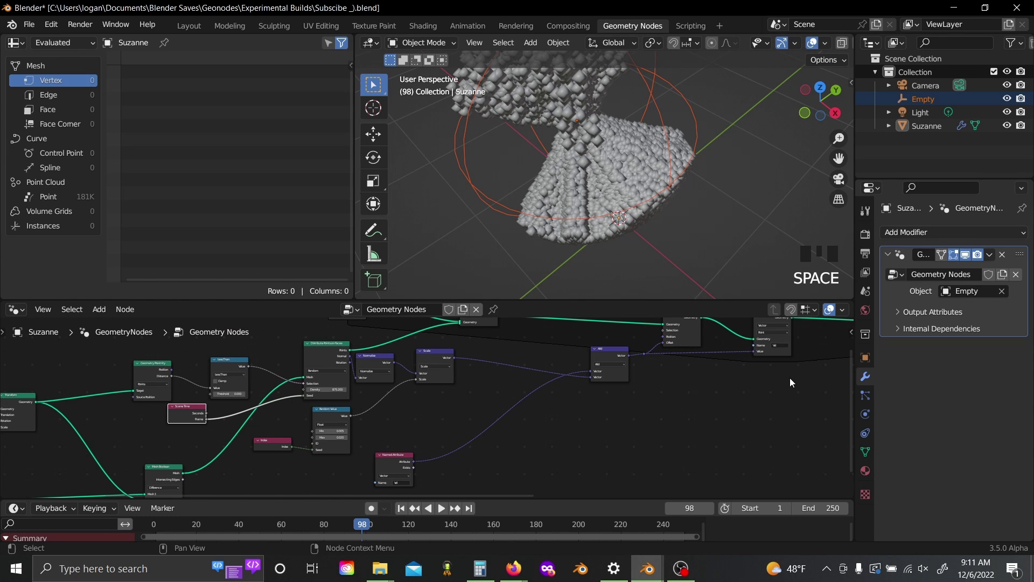
middle_click_drag(643, 389, 101, 441)
scroll(292, 421, "up", 5)
middle_click_drag(335, 386, 367, 413)
scroll(396, 418, "up", 1)
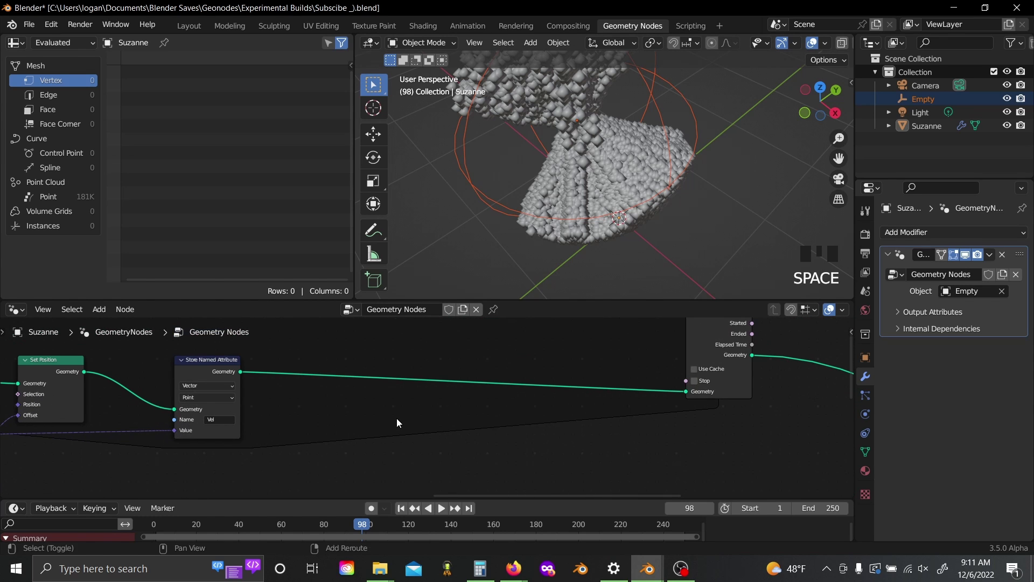
key("shift+a")
type("set")
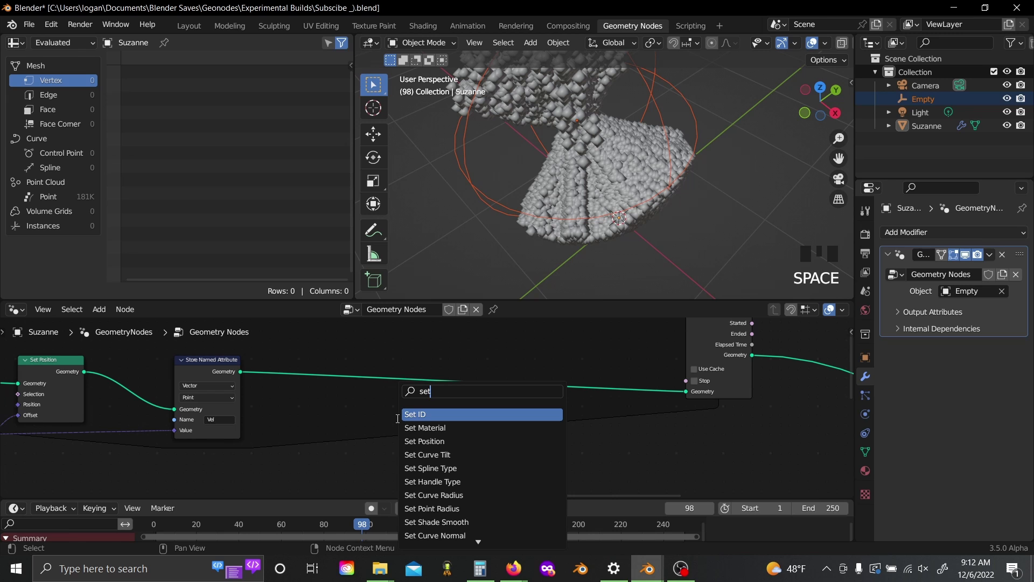
type(" po")
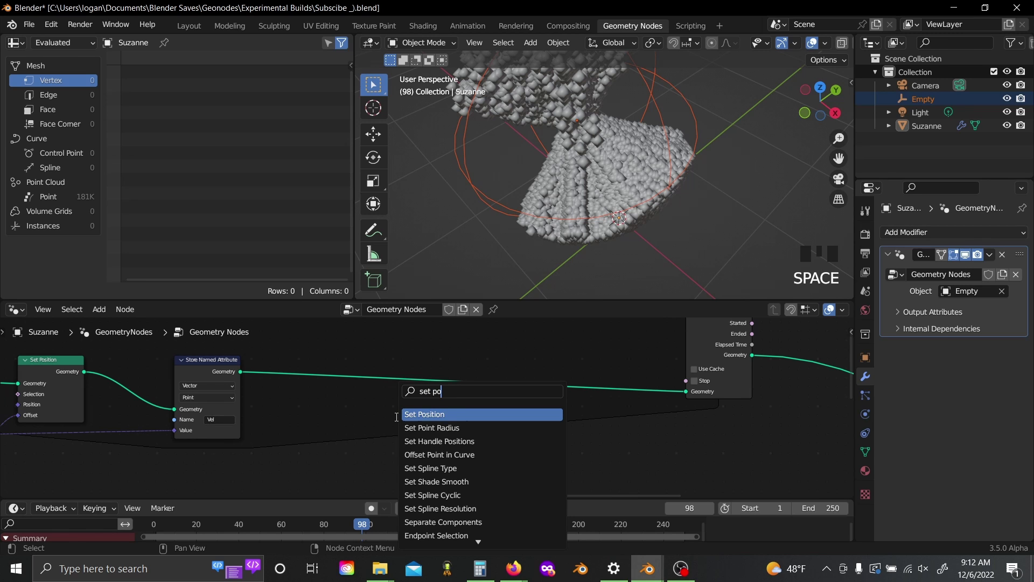
left_click(419, 428)
left_click(410, 375)
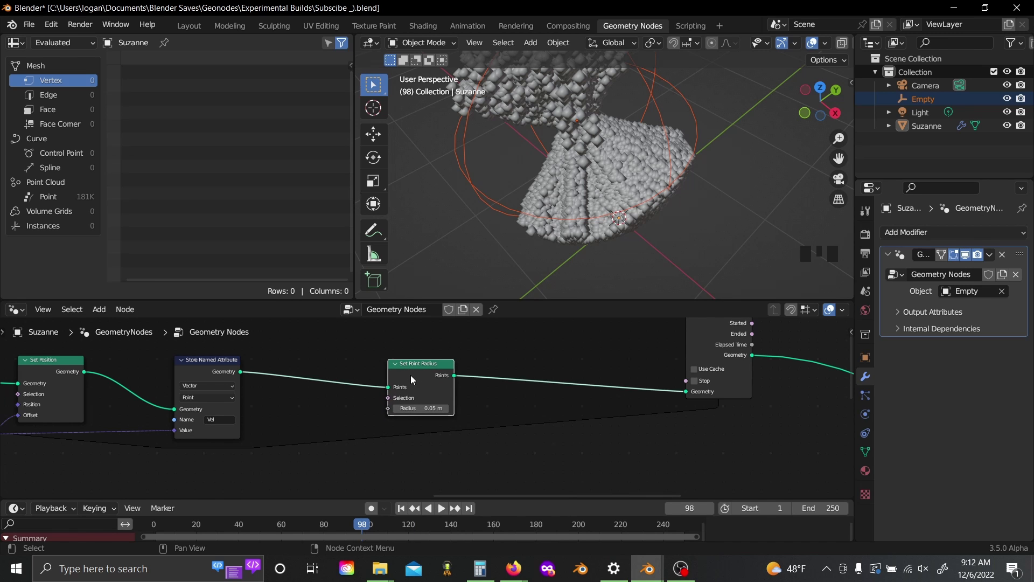
- Duplicate Set Point Radius onto the link from Distribute Points on Faces to Join Geometry, and move the Normalize and Scale nodes clear of it
left_click(463, 450)
scroll(447, 445, "down", 3)
middle_click_drag(473, 443, 657, 402)
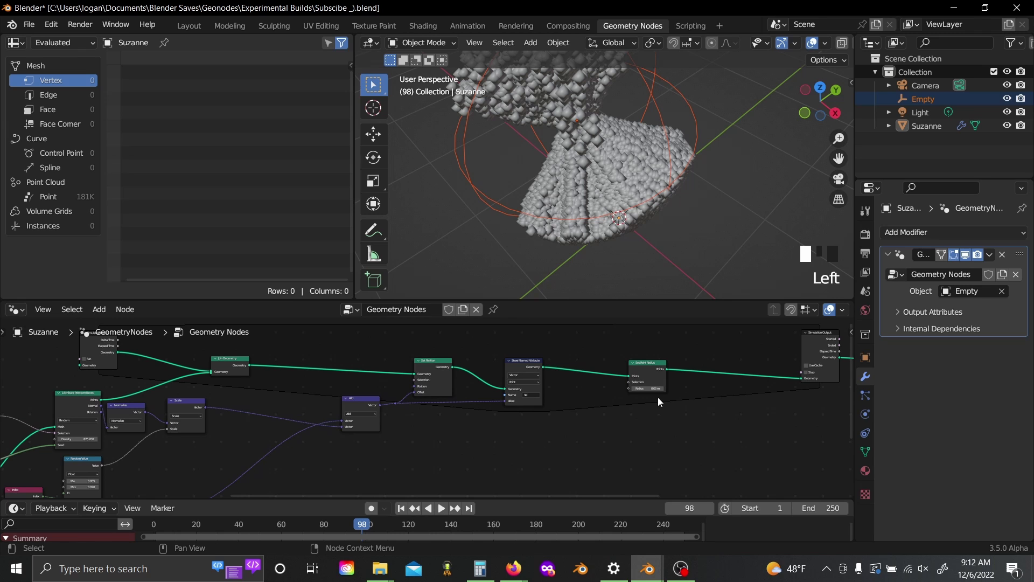
key("shift+d")
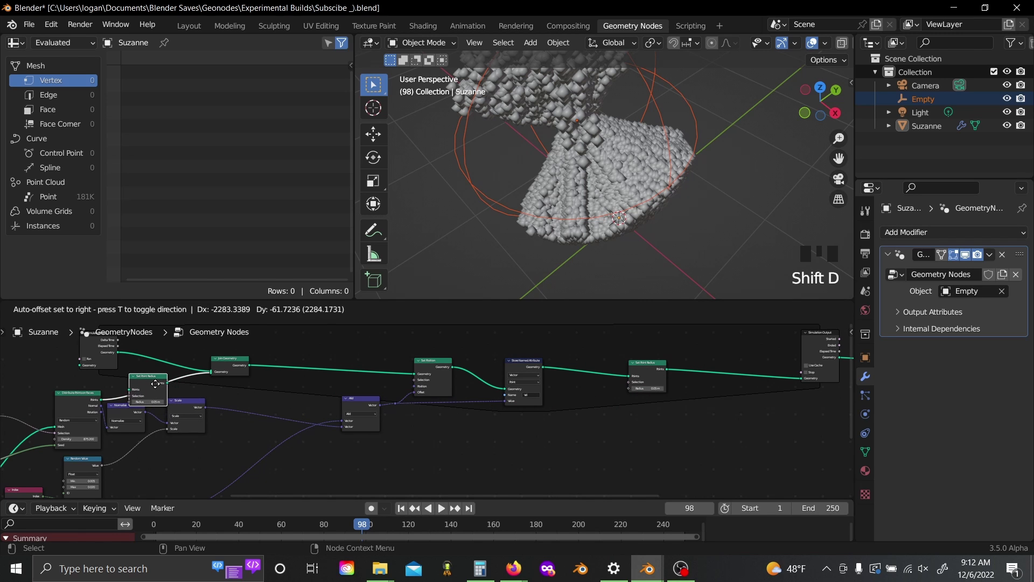
left_click(156, 386)
middle_click_drag(110, 405, 337, 412)
middle_click_drag(437, 438, 464, 398)
scroll(464, 397, "up", 1)
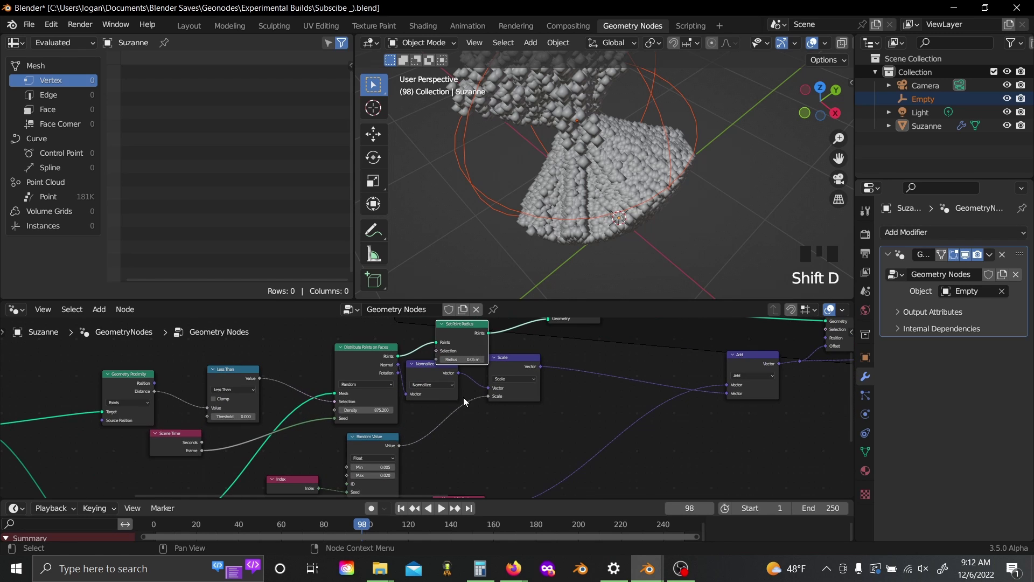
left_click_drag(425, 415, 521, 381)
- Add a Math node between Store Named Attribute and the Set Point Radius node near Simulation Output, below their link
scroll(520, 381, "down", 2)
middle_click_drag(530, 377, 205, 429)
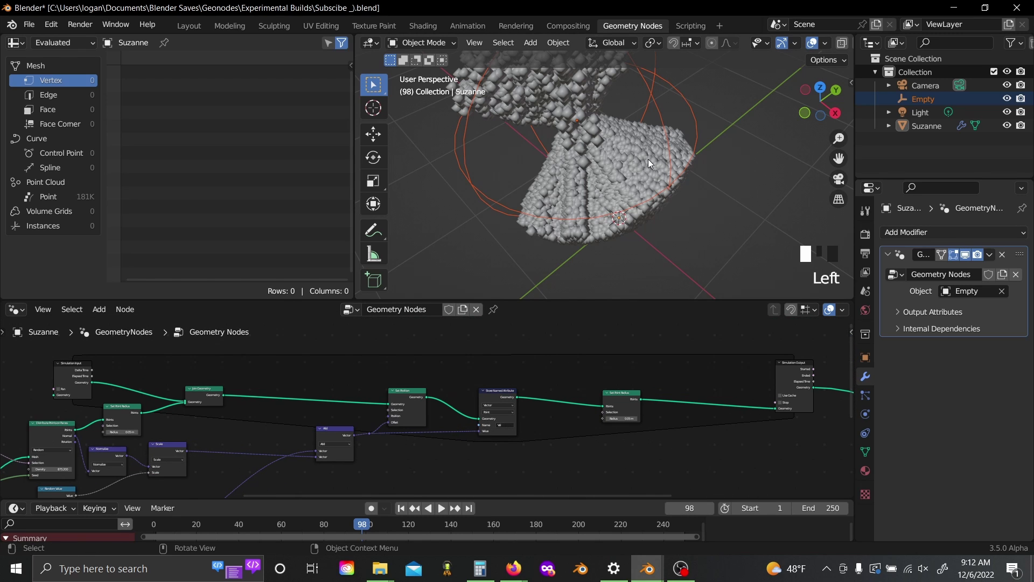
middle_click_drag(567, 425, 372, 427)
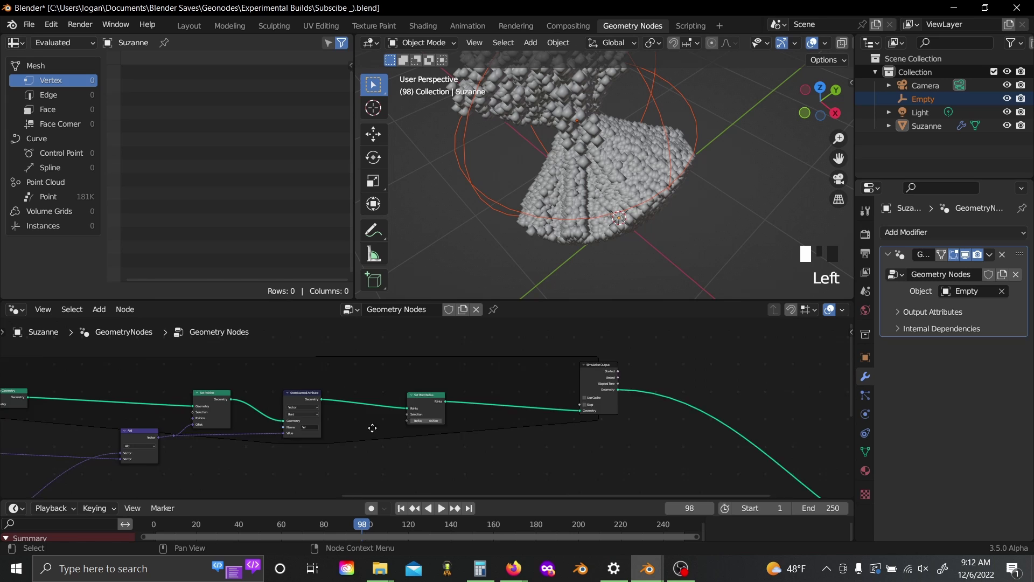
scroll(372, 428, "up", 4)
key("shift+a")
key("space")
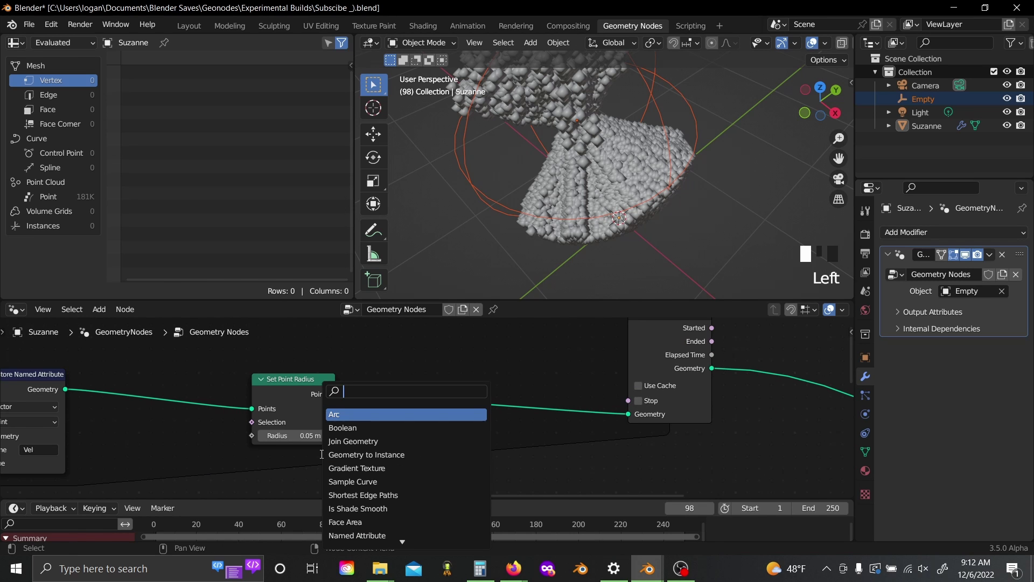
type("math")
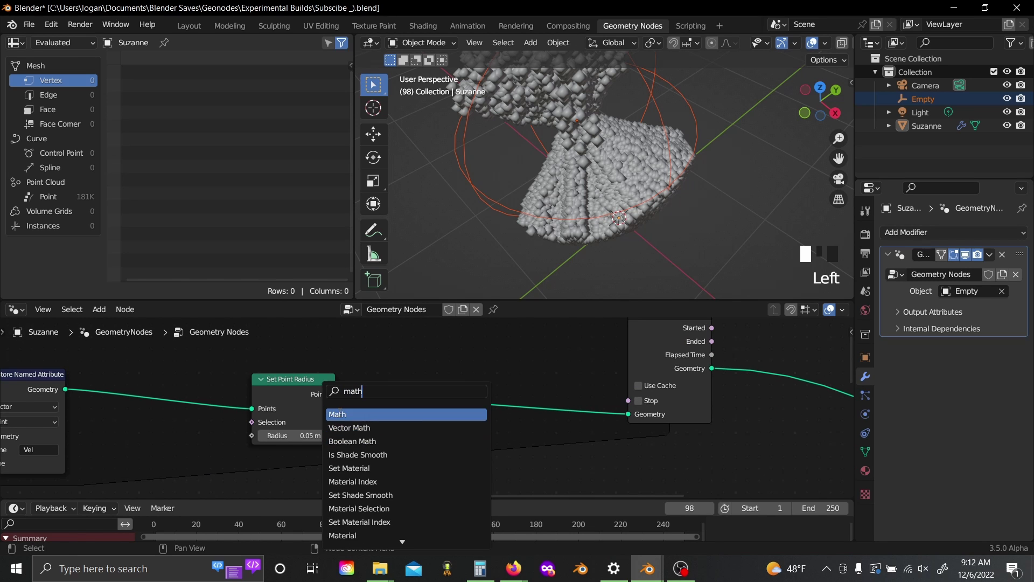
left_click(340, 413)
left_click(523, 392)
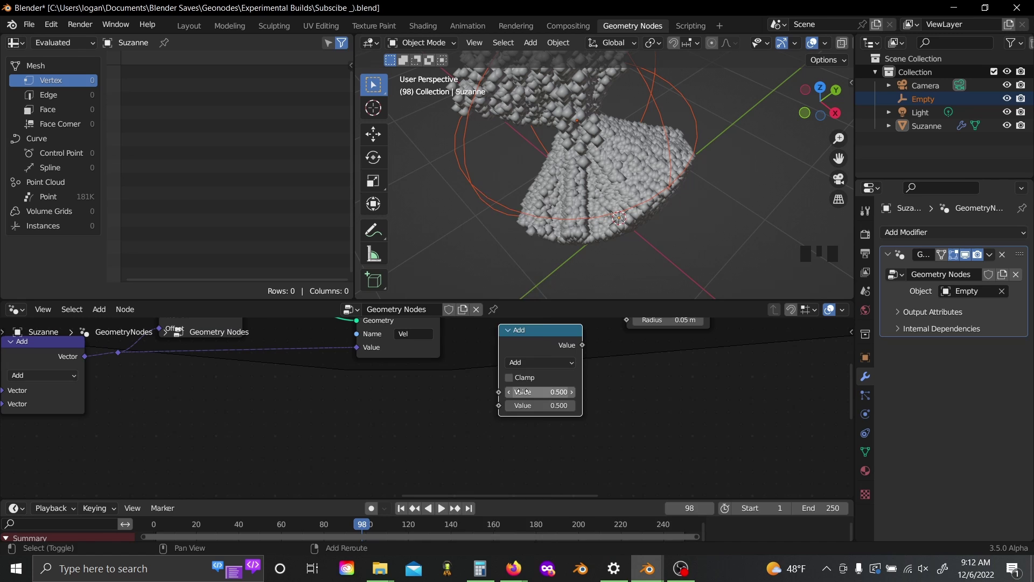
- Add a Radius node beside the Math node and set the Math operation to Subtract
key("shift+a")
type("srad")
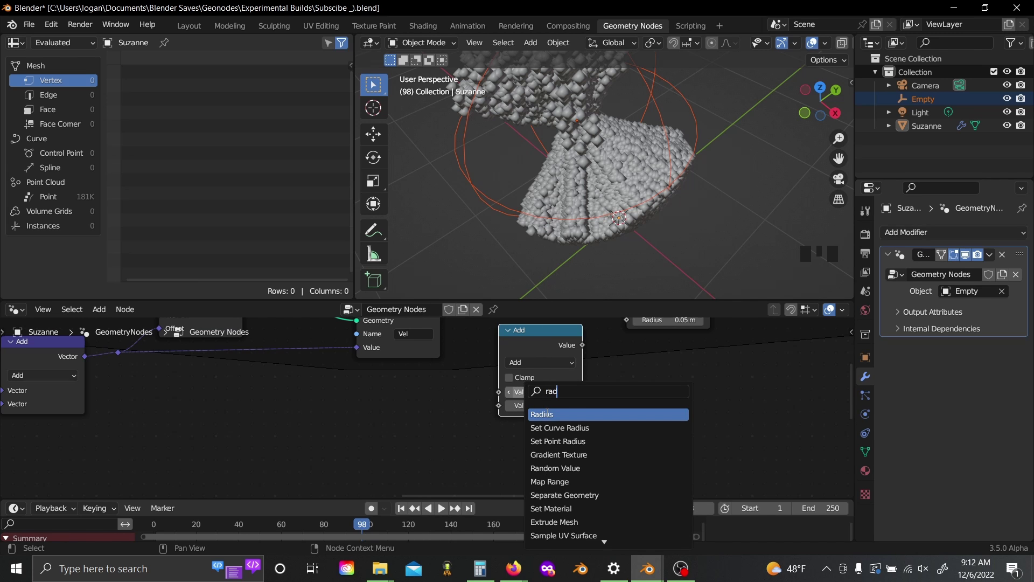
left_click(546, 415)
left_click(377, 415)
left_click(499, 410)
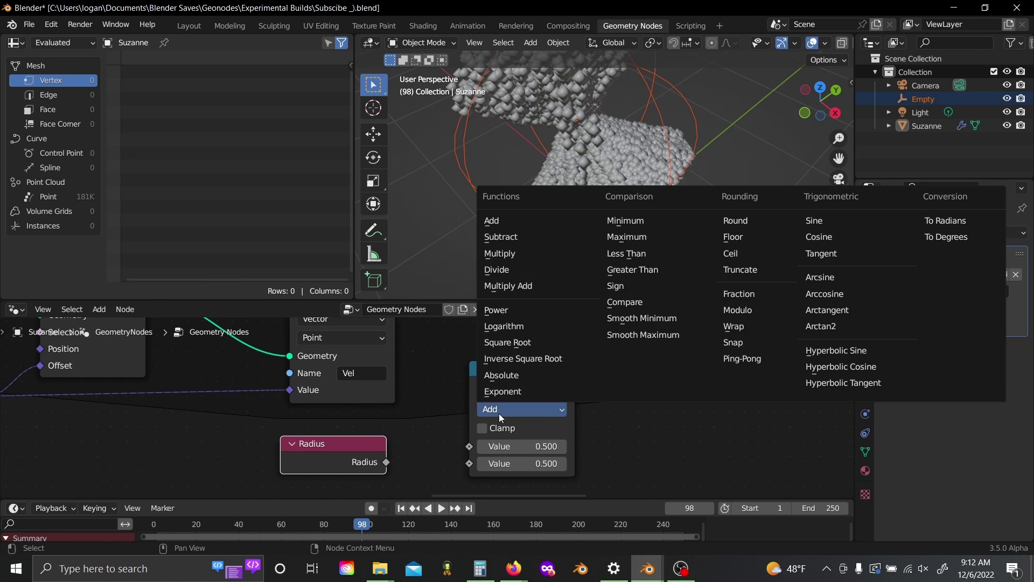
key("s")
- Open the Subtract node's second value for editing, and undo the last five changes
left_click(507, 463)
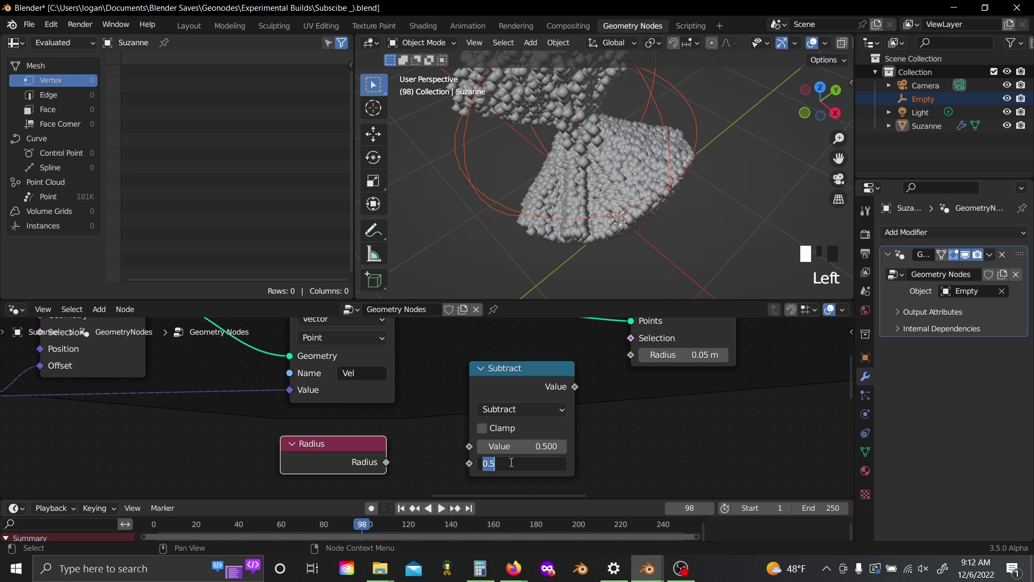
key("ctrl+z")
key("ctrl+z")
key("ctrl+z")
key("ctrl+z")
key("ctrl+z")
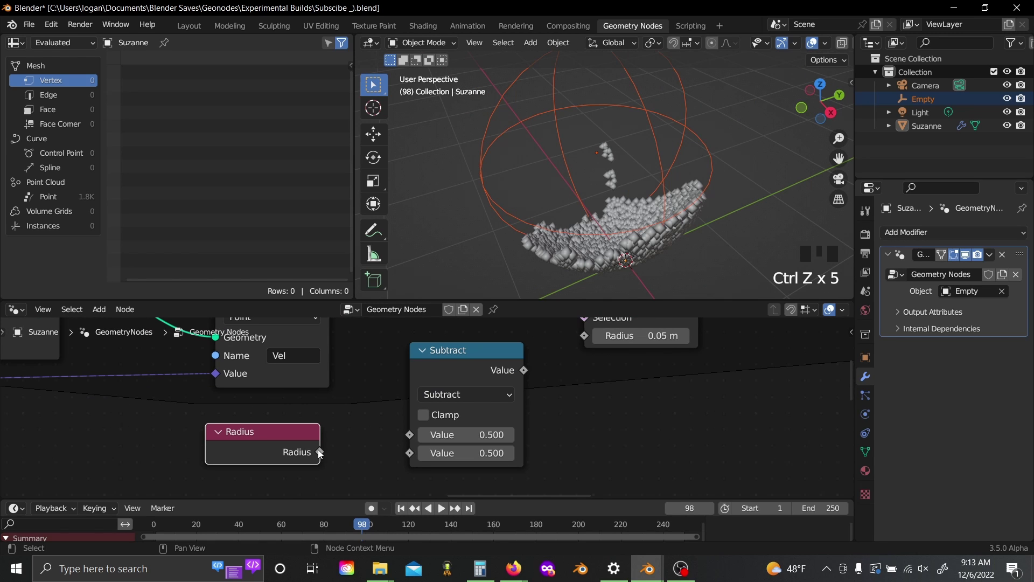
- Feed Radius into the Subtract node, set its second value to 0.002, and connect the result to the Radius input of Set Point Radius
left_click_drag(319, 452, 343, 451)
left_click_drag(411, 434, 411, 434)
left_click(478, 452)
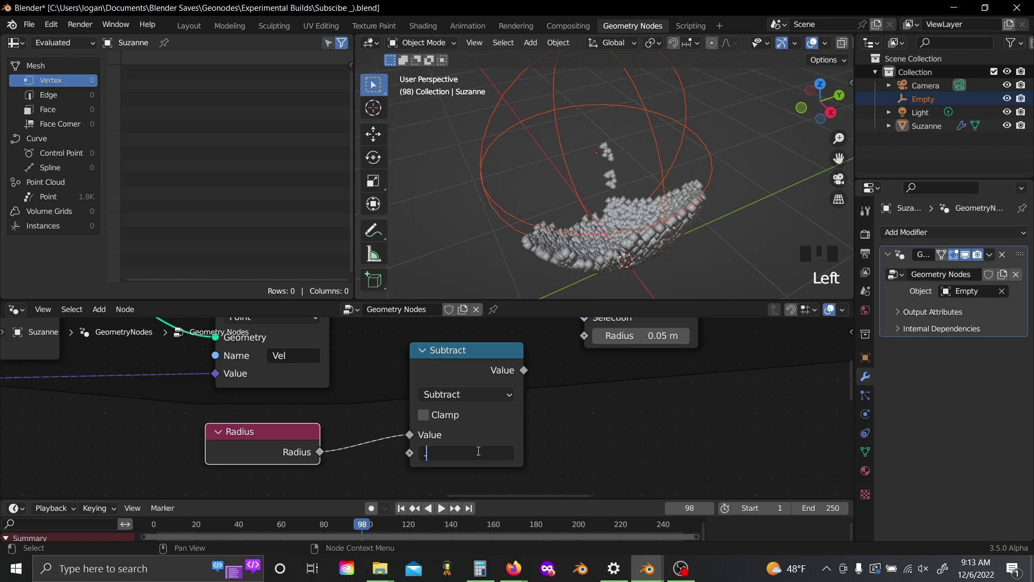
type(".002")
left_click(530, 459)
middle_click_drag(558, 376, 558, 403)
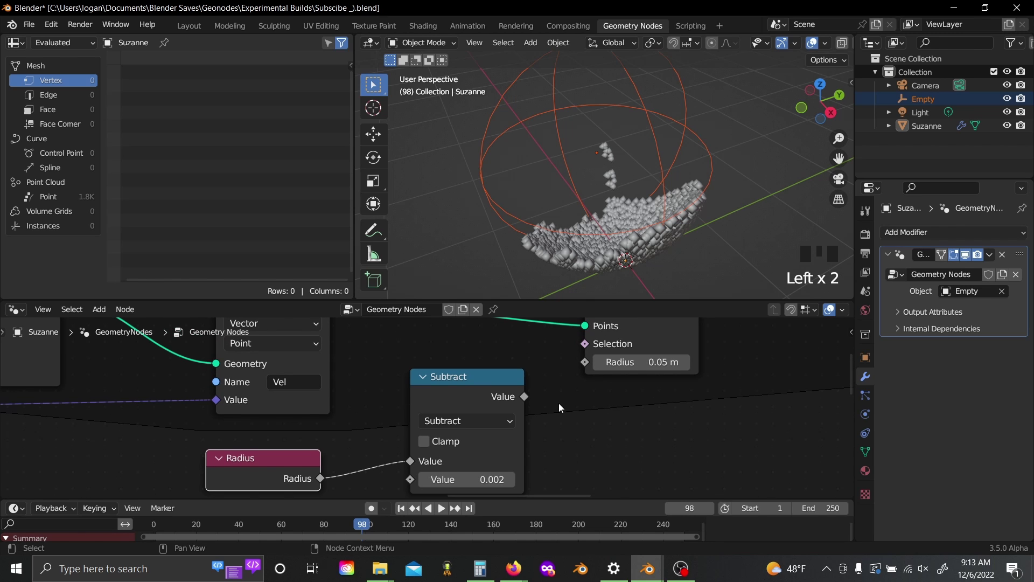
left_click_drag(523, 400, 597, 361)
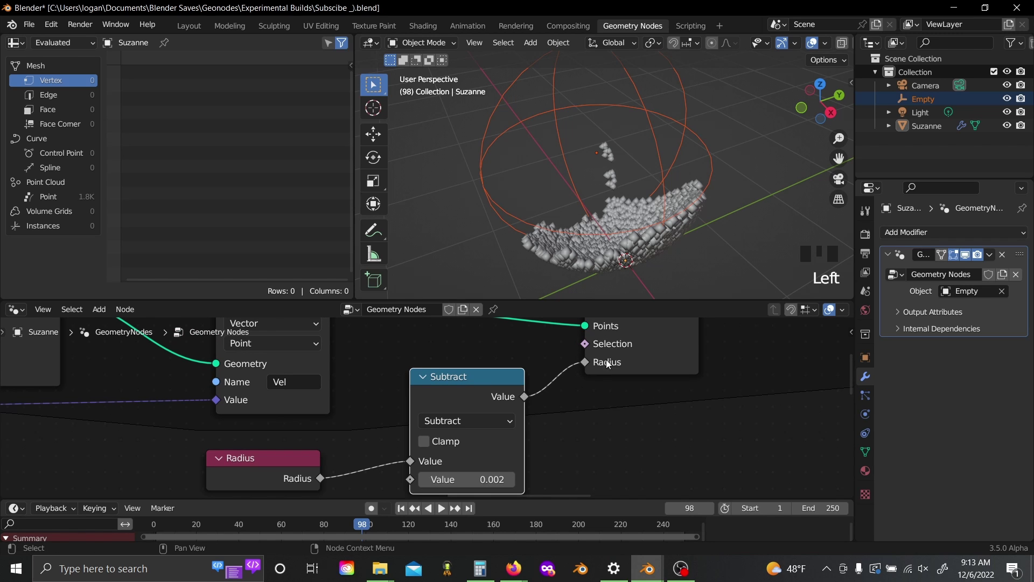
- Set the radius of the Set Point Radius node between Distribute Points on Faces and Join Geometry to 0.08 m
scroll(568, 363, "down", 2)
middle_click_drag(135, 416, 98, 426)
scroll(431, 394, "up", 4)
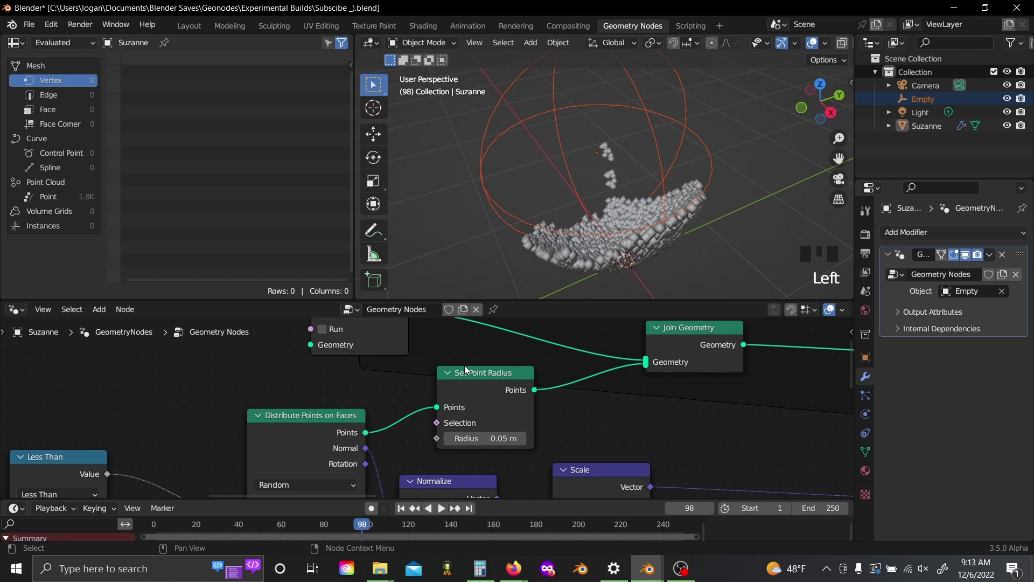
left_click(503, 438)
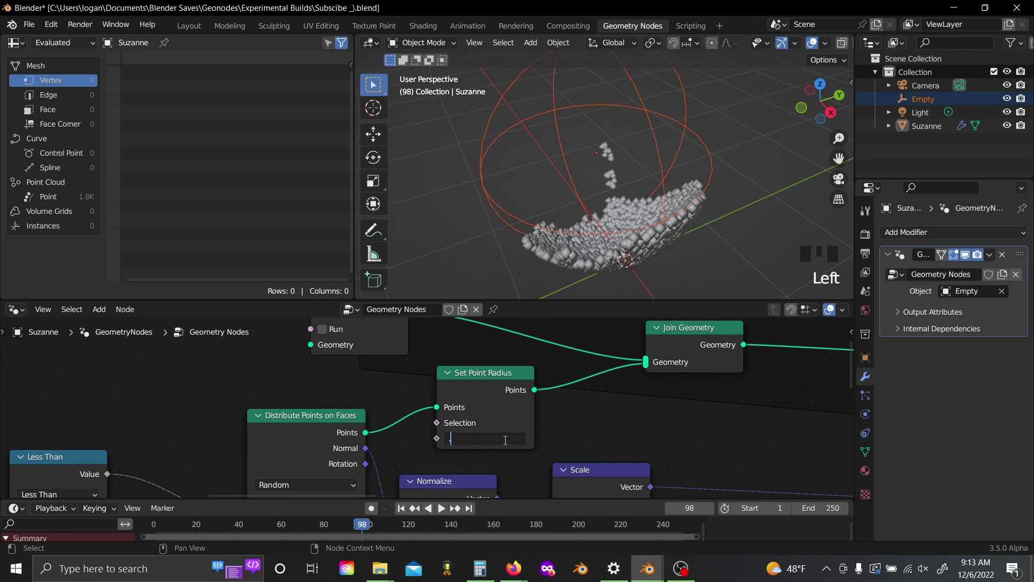
type(".08")
key("Return")
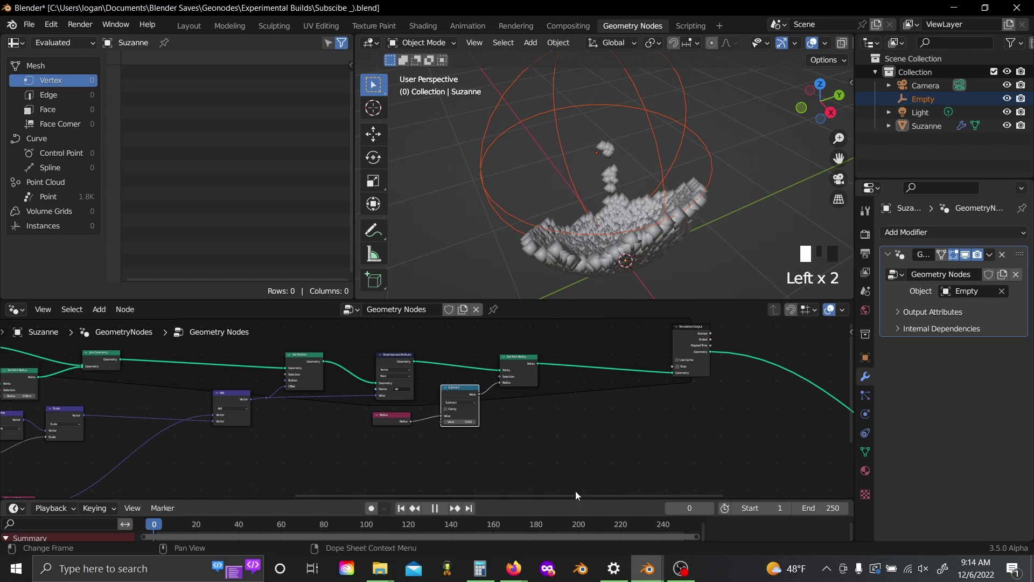
- Play the simulation from frame 0 and examine how the particles behave with the radius subtraction
key("space")
middle_click_drag(681, 389, 578, 390)
scroll(599, 209, "down", 2)
middle_click_drag(599, 209, 628, 179)
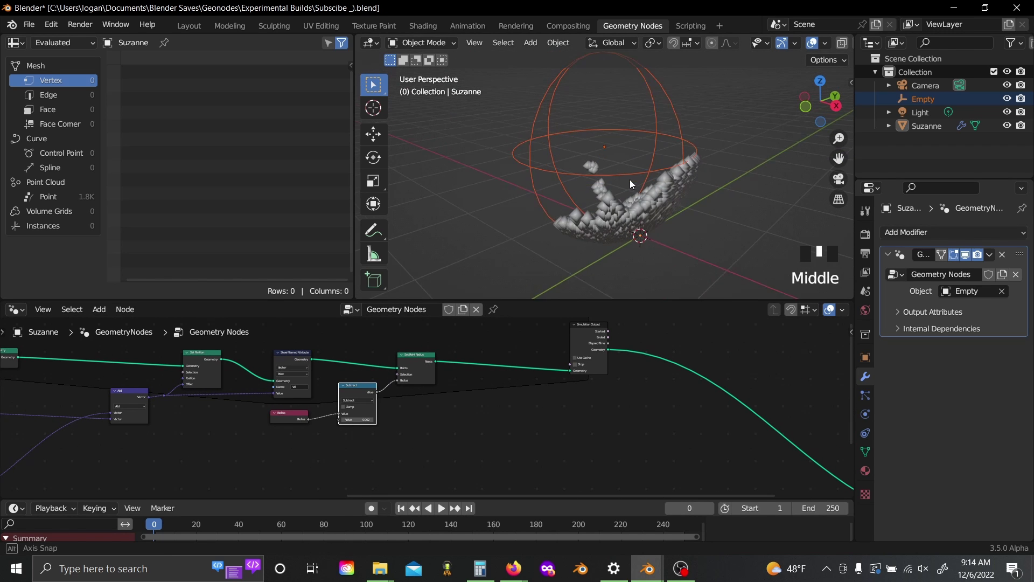
scroll(629, 179, "up", 2)
key("space")
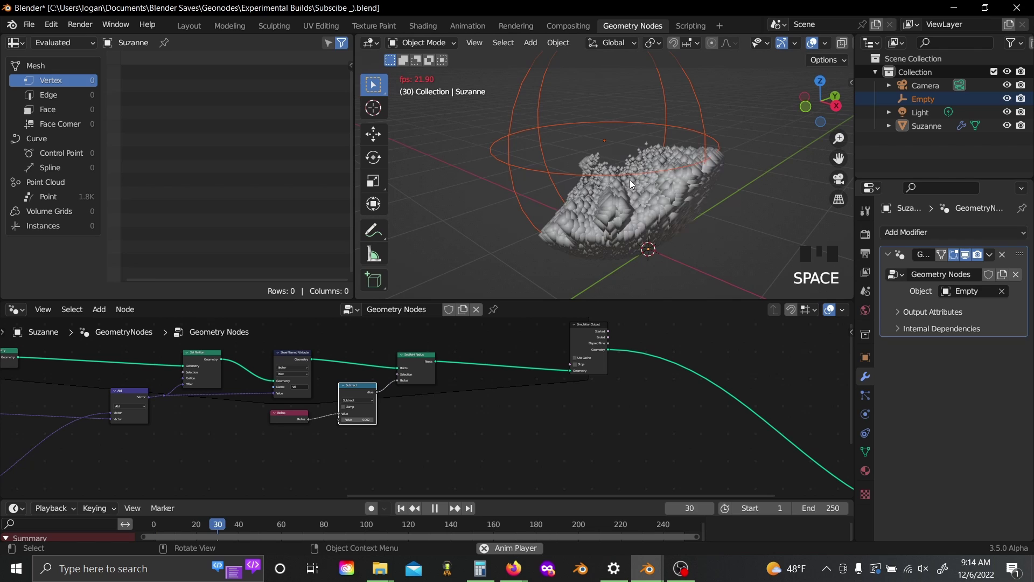
middle_click_drag(634, 162, 626, 198)
scroll(625, 199, "up", 2)
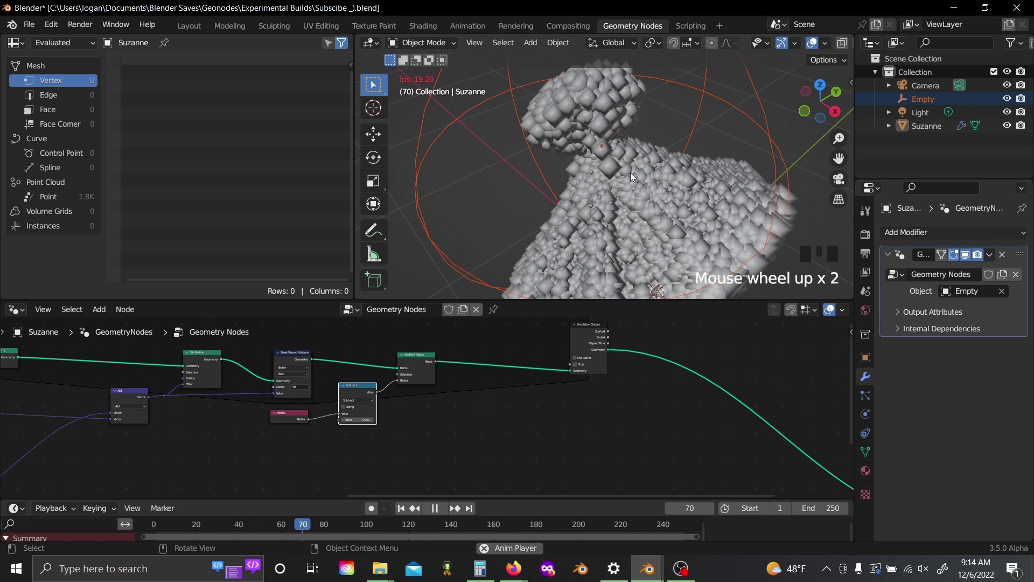
scroll(638, 192, "down", 4)
middle_click_drag(638, 192, 592, 93)
key("space")
- Insert a Delete Geometry node on the link between Set Point Radius and Simulation Output
scroll(505, 396, "up", 3)
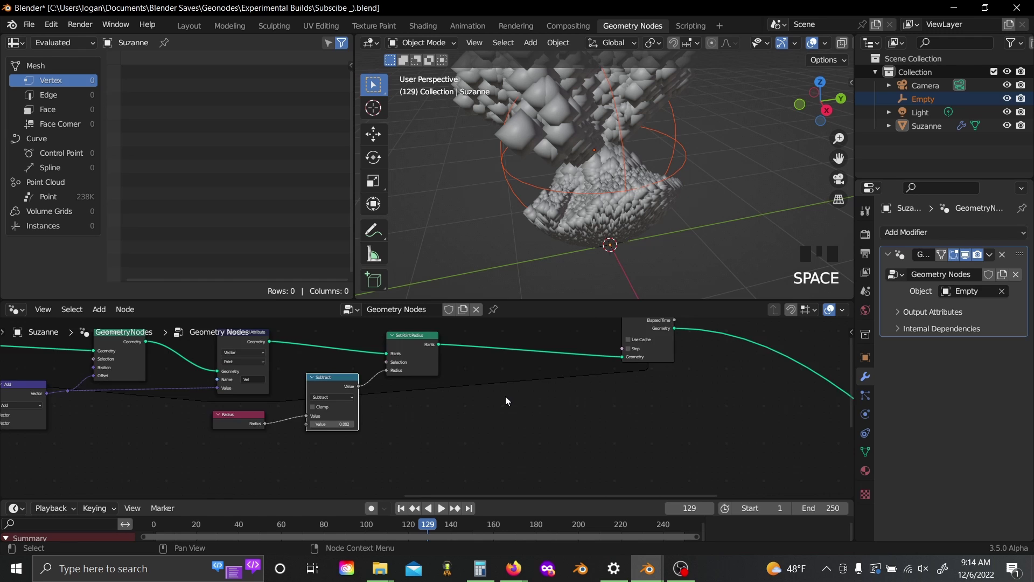
middle_click_drag(477, 386, 410, 404)
left_click(375, 428)
key("shift+a")
type("de")
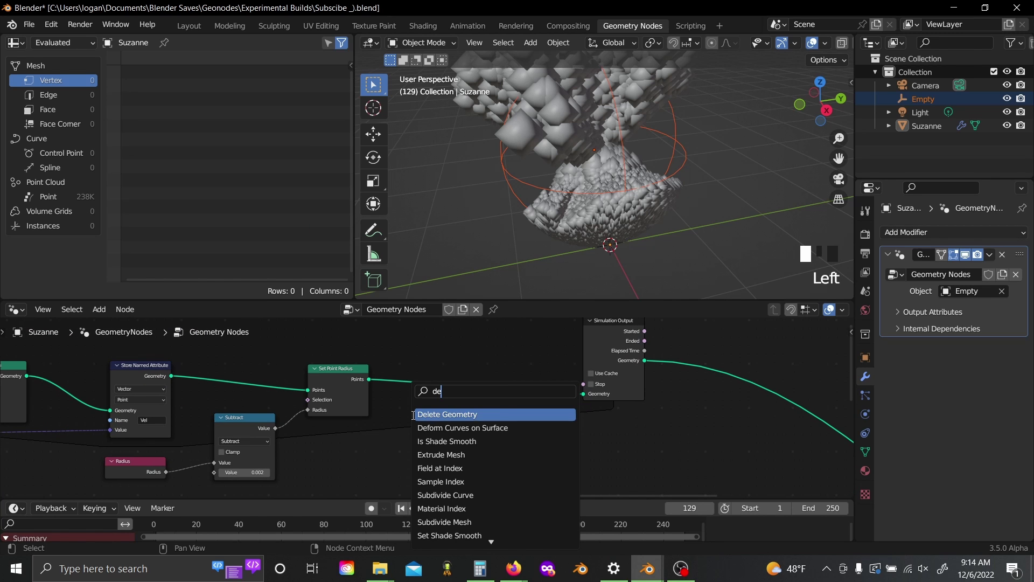
left_click(413, 415)
left_click(465, 389)
scroll(414, 434, "up", 4)
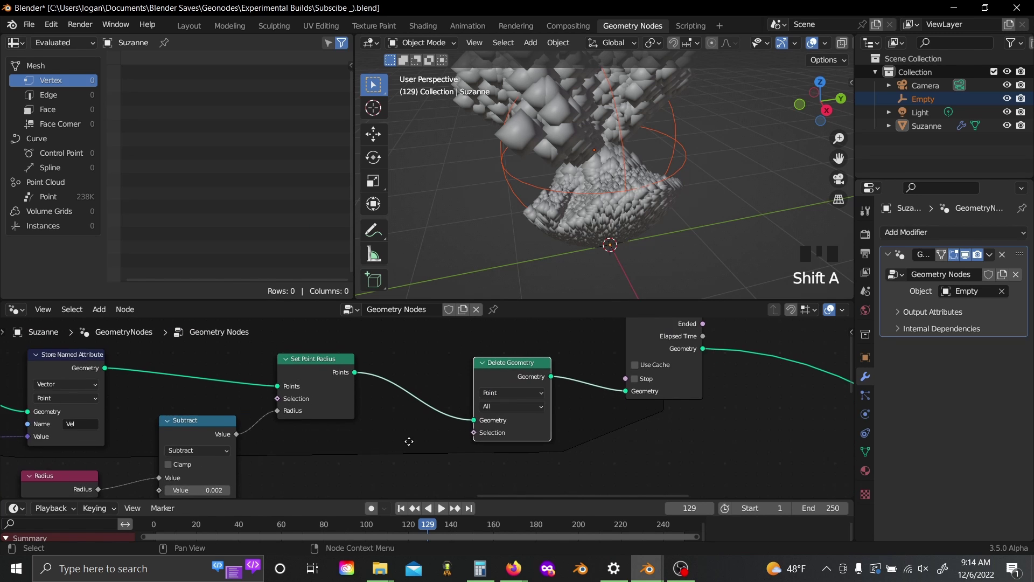
- Duplicate the Subtract node, change the copy to Less Than, and feed the Subtract result into its Value input
middle_click_drag(291, 447, 444, 393)
left_click(299, 400)
key("shift+d")
left_click(431, 412)
left_click(444, 402)
left_click(514, 277)
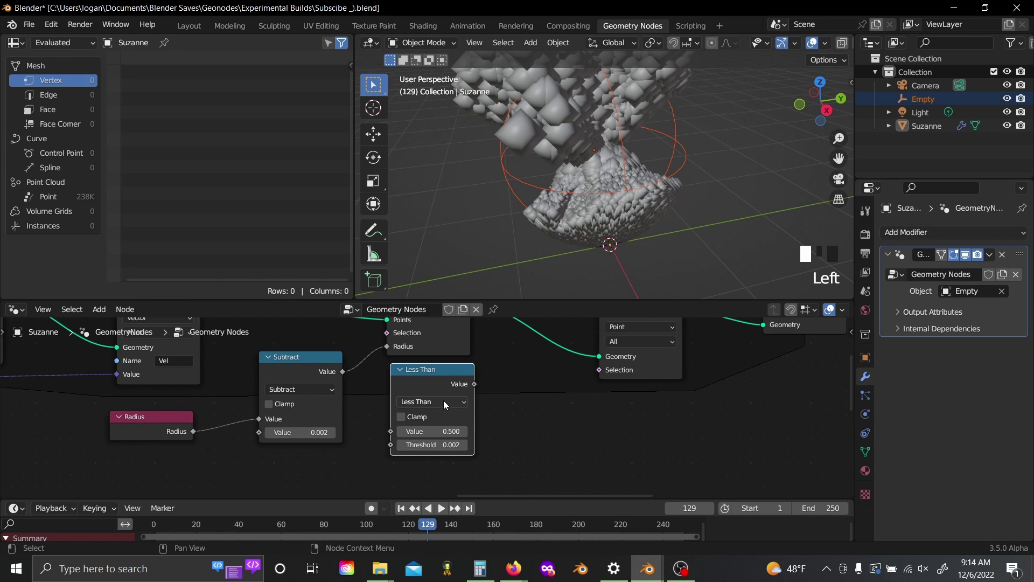
left_click_drag(342, 371, 399, 435)
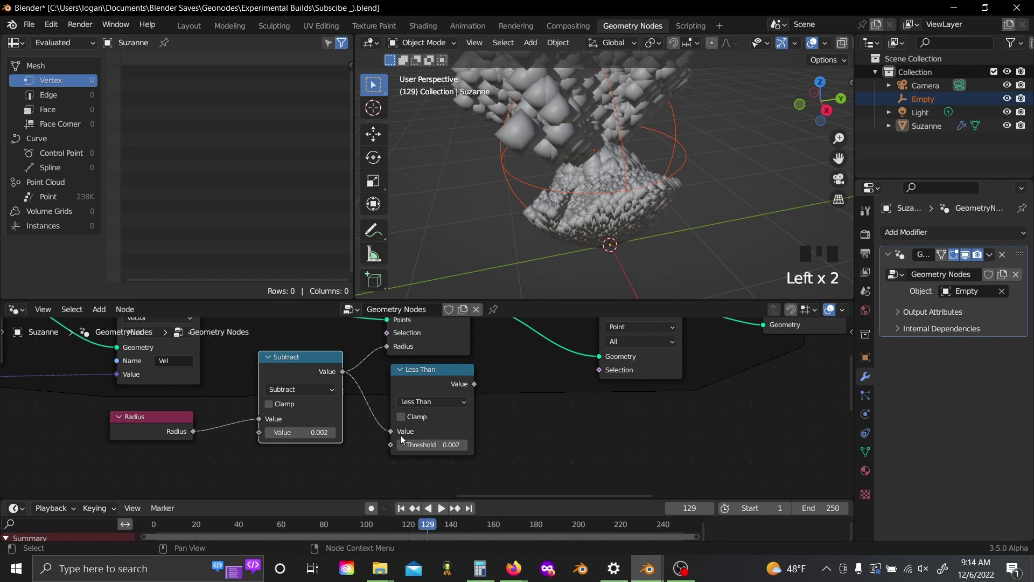
- Set the Less Than threshold to 0.010 and connect its output to the Selection of Delete Geometry
left_click(442, 446)
left_click(543, 437)
left_click_drag(474, 383, 457, 397)
- Replay the simulation from the start of the timeline and check how small particles are removed, viewing from several angles
left_click(350, 526)
left_click_drag(323, 527, 662, 525)
key("space")
middle_click_drag(566, 249, 648, 230)
key("space")
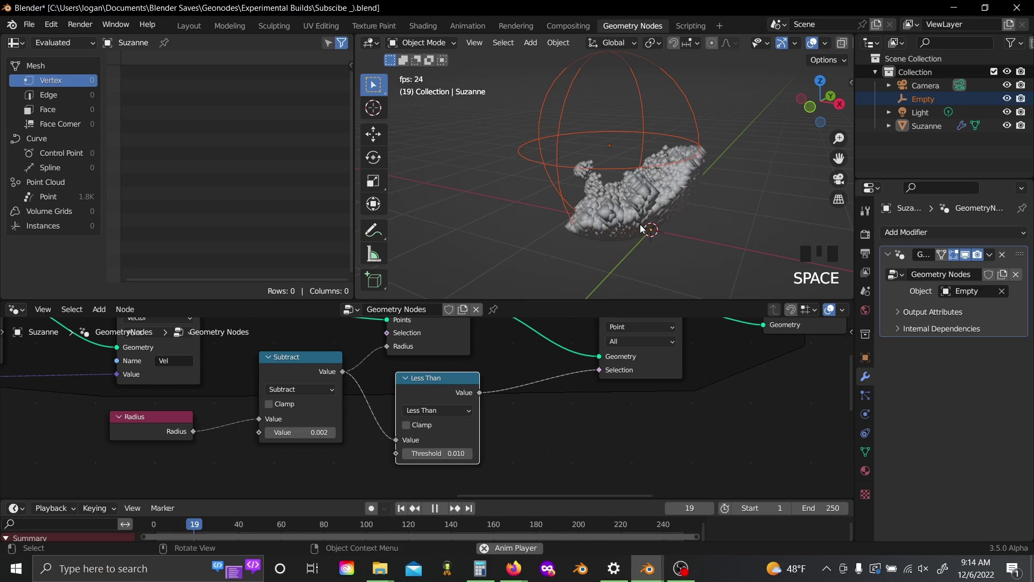
middle_click_drag(684, 124, 704, 143)
scroll(657, 160, "up", 2)
scroll(615, 183, "up", 2)
scroll(663, 150, "down", 4)
scroll(703, 142, "up", 3)
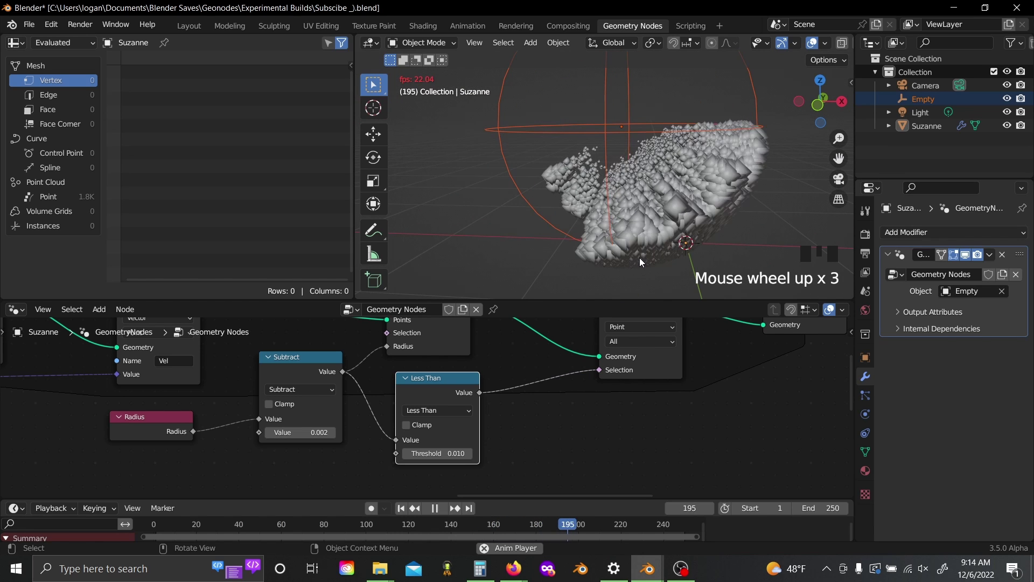
- Add a Set Point Radius node onto the geometry link coming out of Simulation Output
left_click(527, 445)
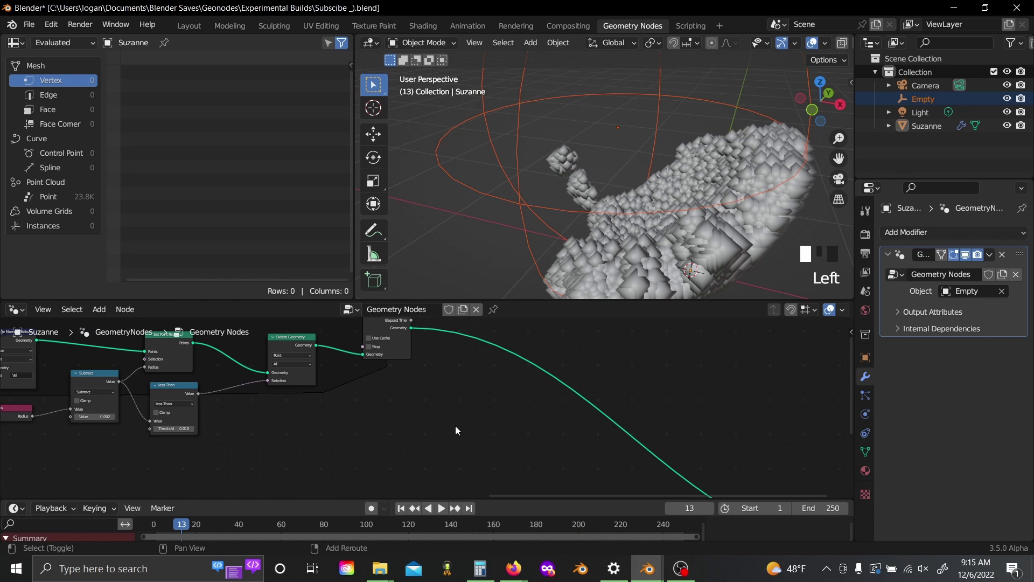
key("shift+a")
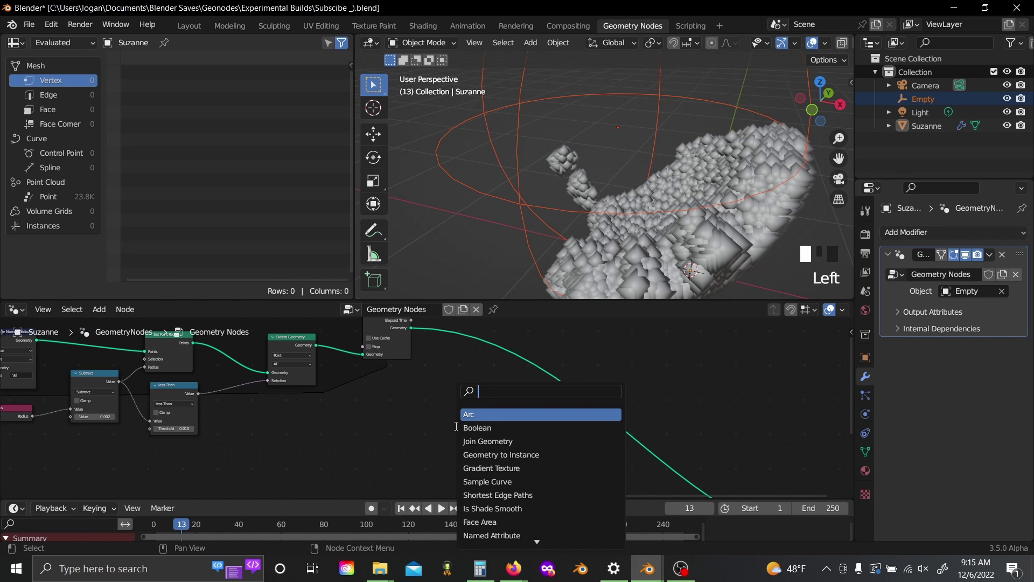
type("set")
type(" rad")
key("Return")
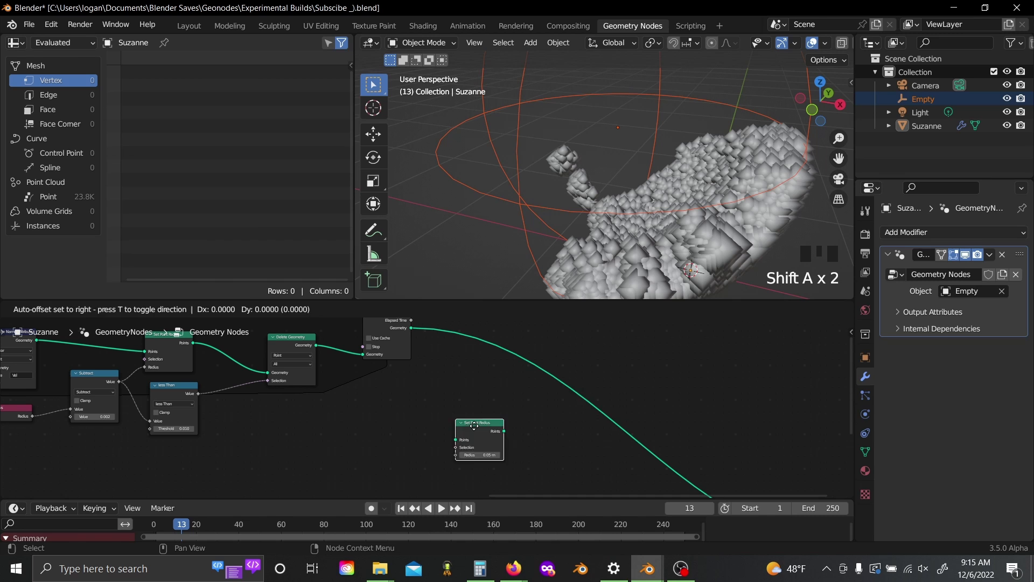
left_click(535, 425)
- Duplicate the Radius and Subtract nodes beside the new Set Point Radius node, and change the copied Math operation to Divide
scroll(423, 436, "up", 1)
middle_click_drag(139, 422, 189, 387)
key("shift+d")
left_click(617, 432)
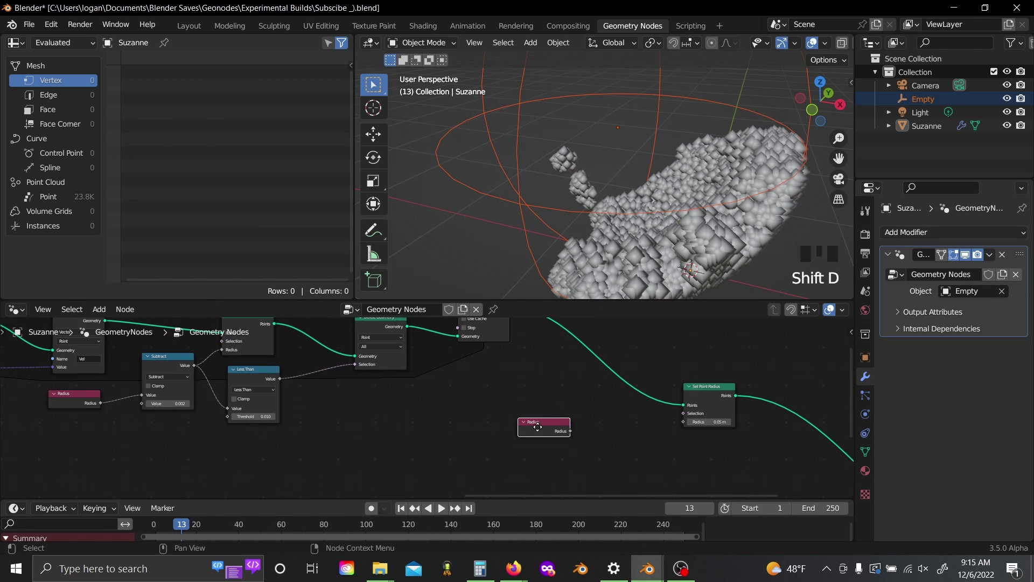
left_click(163, 369)
key("shift+d")
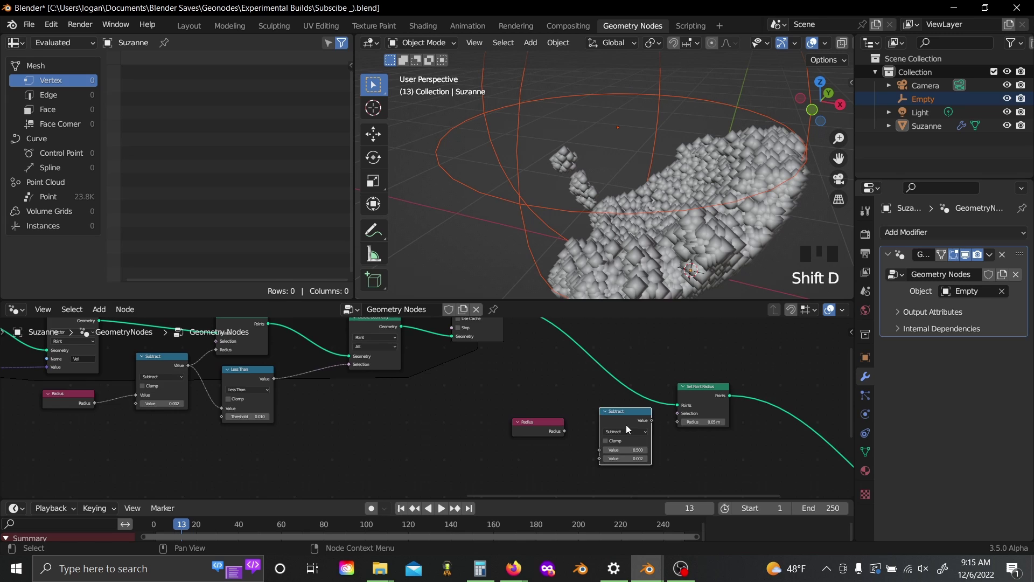
left_click(627, 425)
middle_click_drag(614, 427, 449, 396)
left_click(448, 398)
left_click(449, 289)
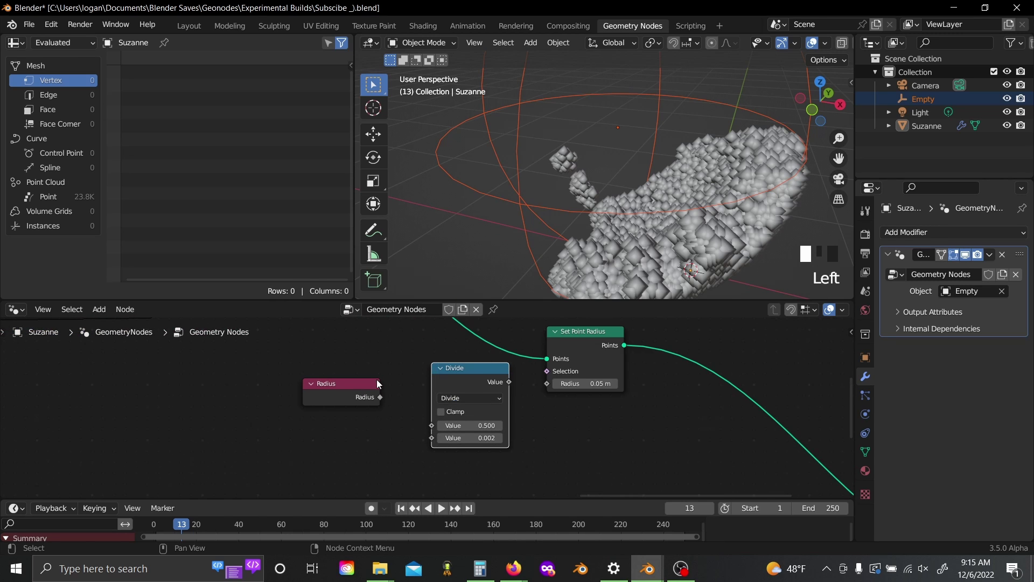
- Feed Radius into the Divide node, set its second value to 30, and connect the result to the new Set Point Radius node's Radius
scroll(376, 379, "up", 3)
left_click_drag(368, 394, 450, 430)
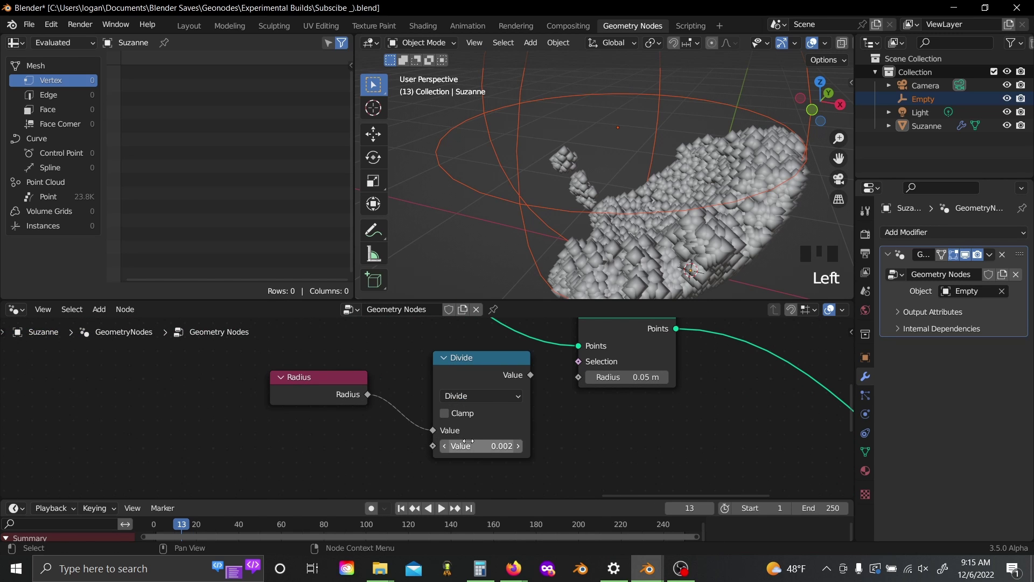
left_click(468, 445)
type("30")
left_click(540, 435)
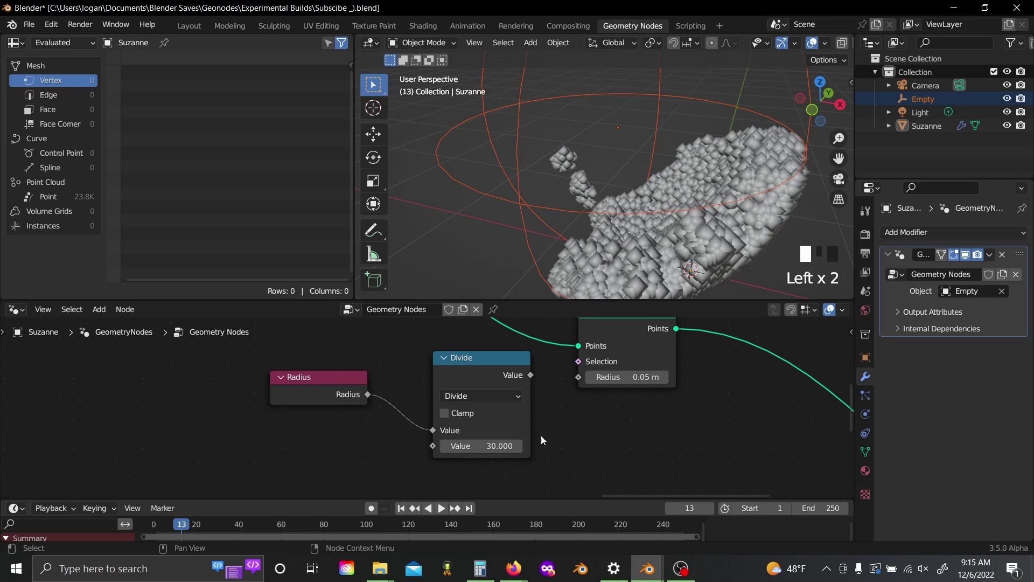
left_click_drag(529, 374, 584, 378)
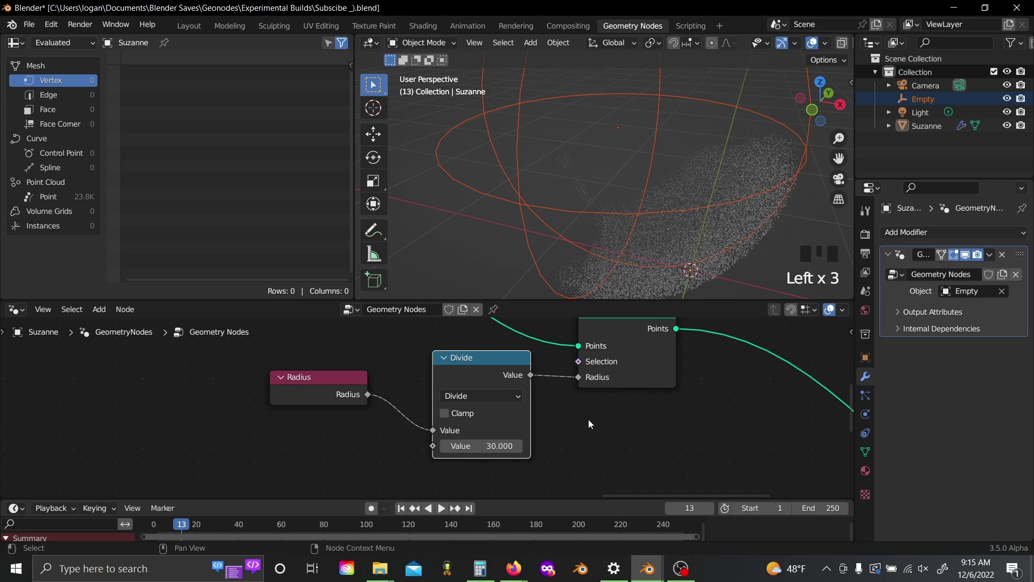
- Play the simulation to check the size of the particles with the divided radius
left_click(588, 419)
key("space")
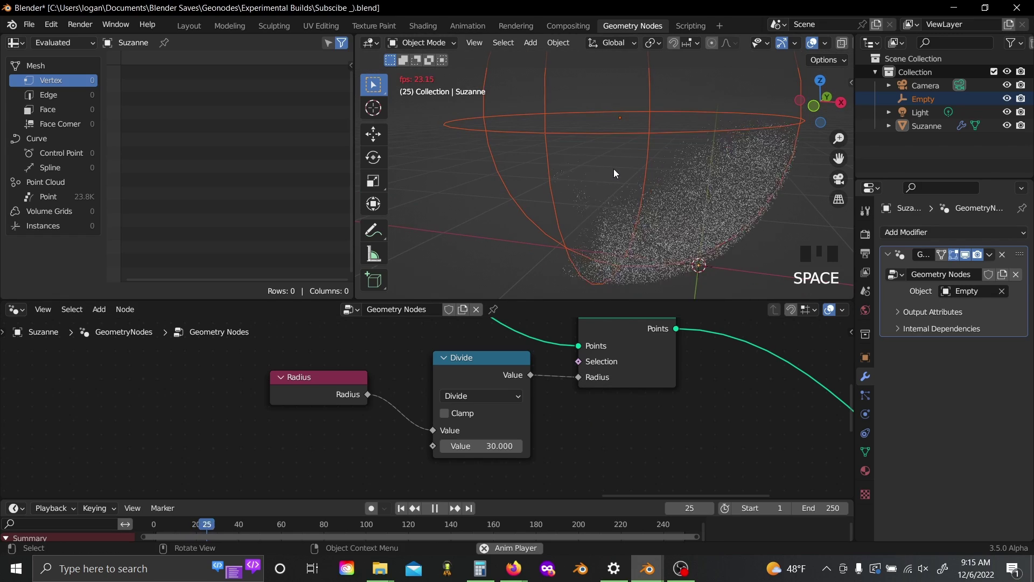
left_click(663, 204)
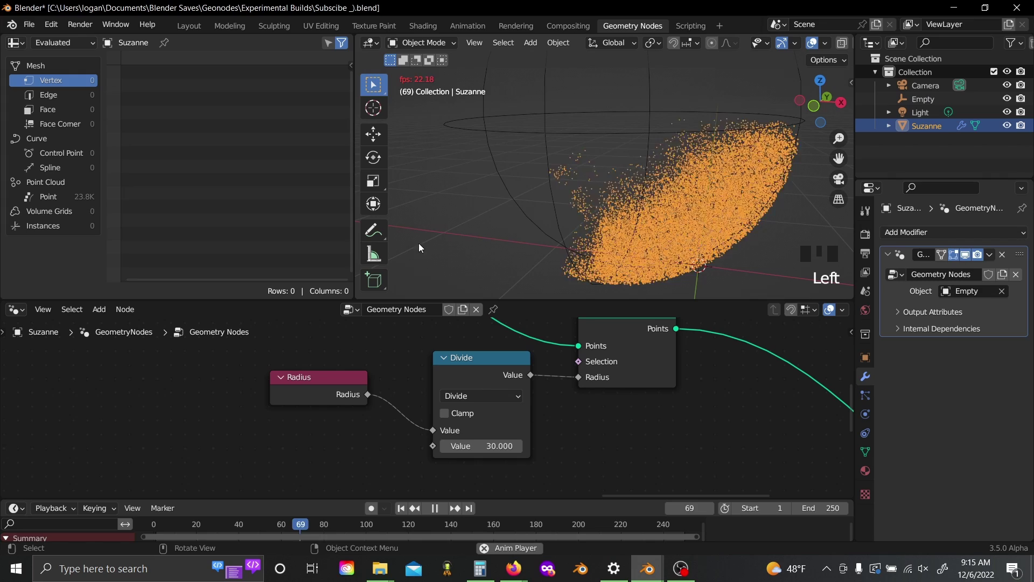
left_click(393, 258)
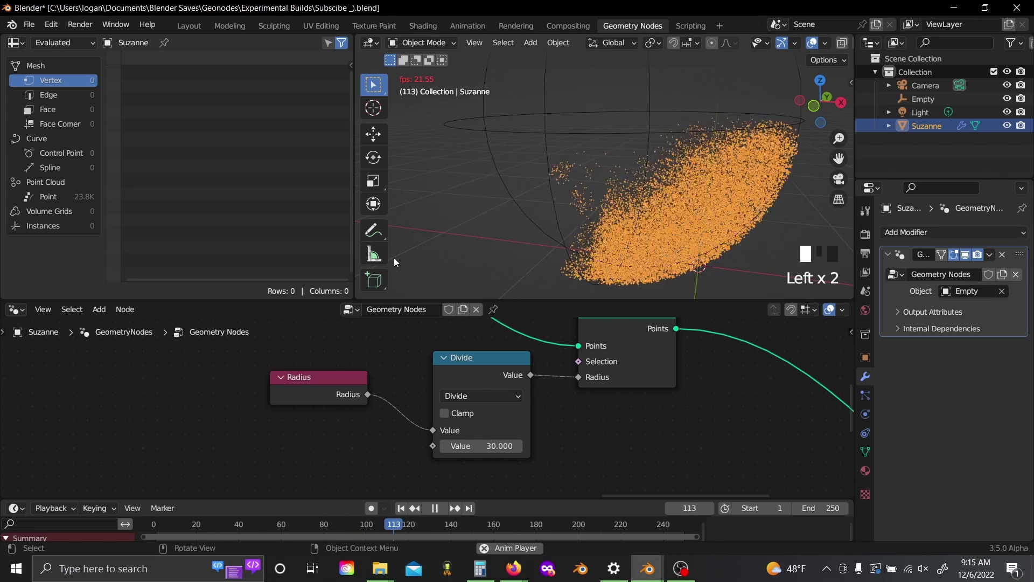
key("space")
- Set the Divide node's second value to 20
left_click(481, 445)
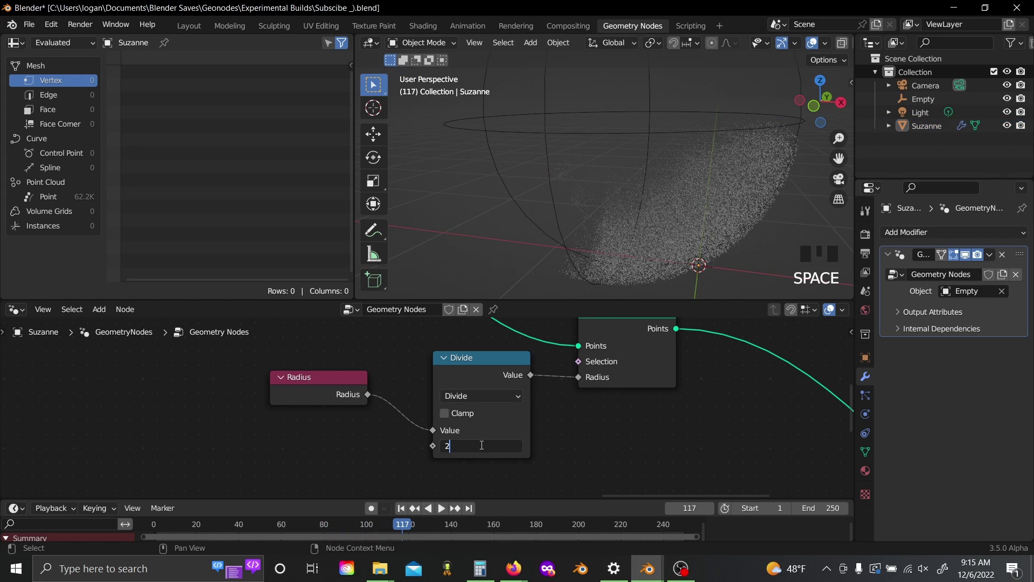
type("20")
left_click(558, 447)
- Add a Group Input node beside the Radius node and expose the Divide node's second value as a modifier input
key("shift+a")
type("gr")
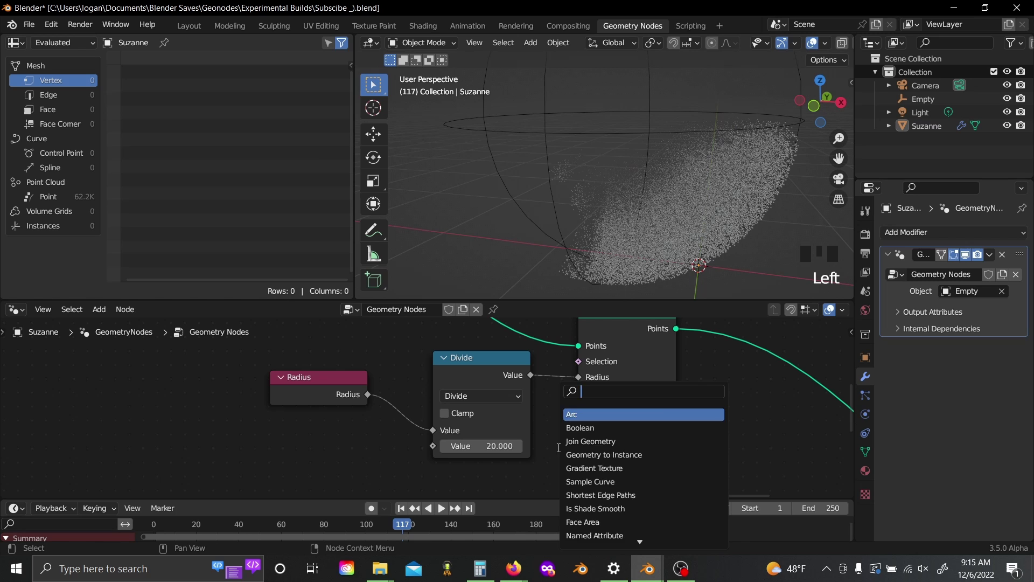
left_click(572, 427)
left_click(248, 437)
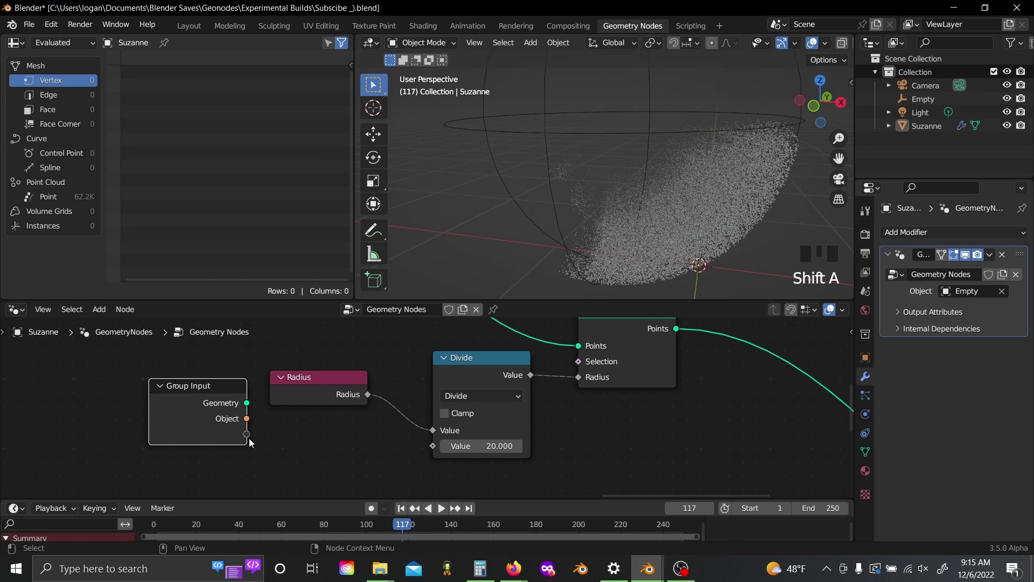
left_click_drag(246, 434, 433, 445)
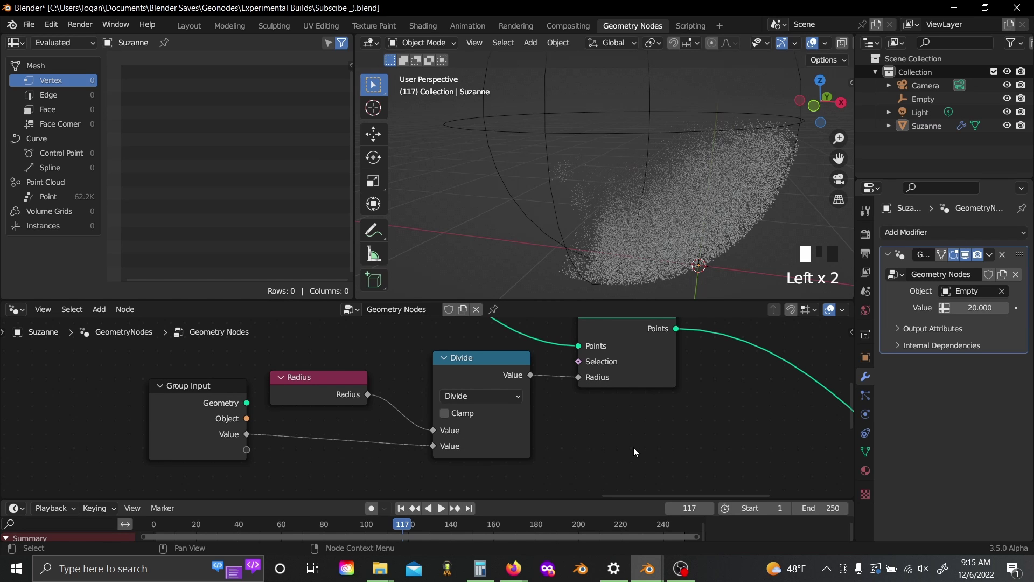
- Play the simulation again to review the finer particles, and stop playback
key("space")
scroll(598, 451, "down", 8)
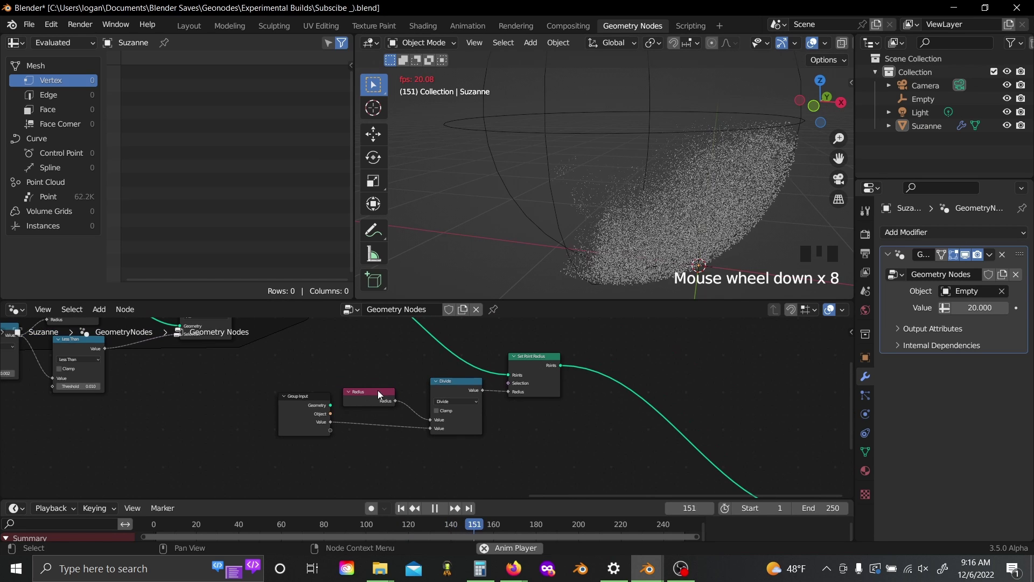
middle_click_drag(371, 386, 703, 402)
key("space")
- Move the Named Attribute node reading Vel below the Index node, and undo the last change
middle_click_drag(419, 441, 803, 460)
scroll(468, 469, "down", 3)
middle_click_drag(468, 470, 667, 369)
scroll(398, 411, "up", 1)
left_click_drag(372, 424, 208, 444)
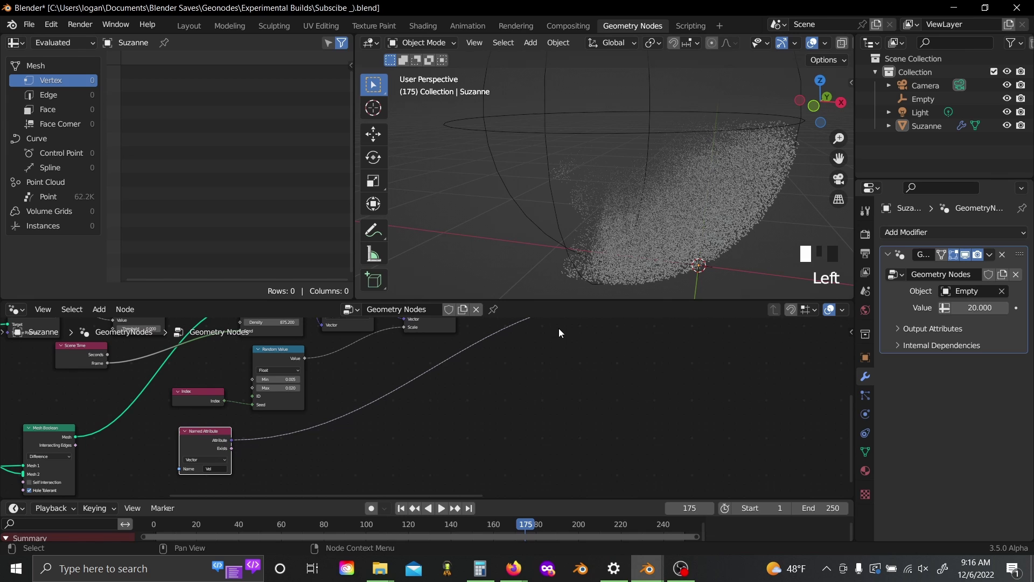
key("ctrl+z")
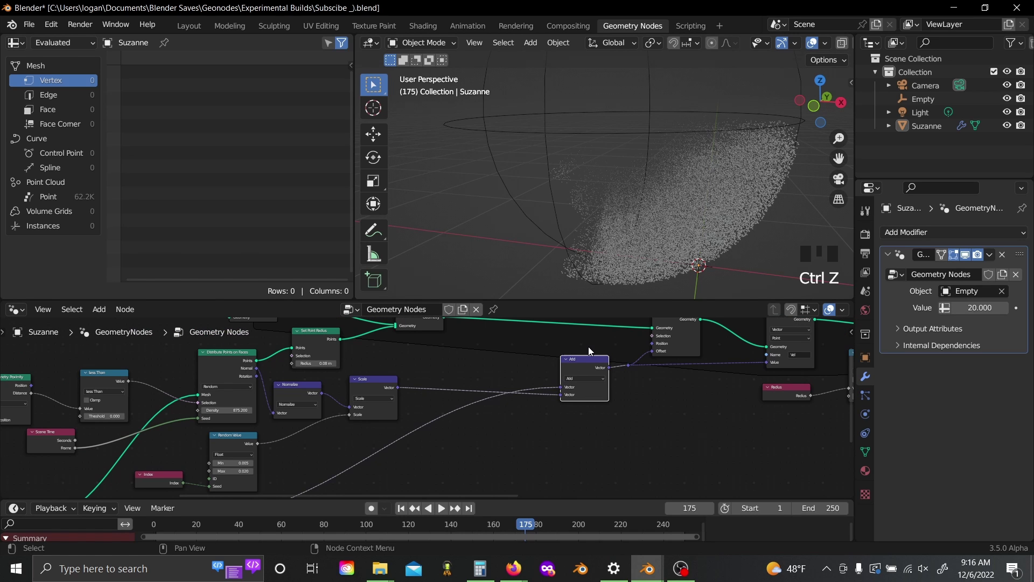
- Duplicate the vector Add node and insert the copy on the link between the Scale node and the existing Add node
key("shift+d")
left_click(470, 383)
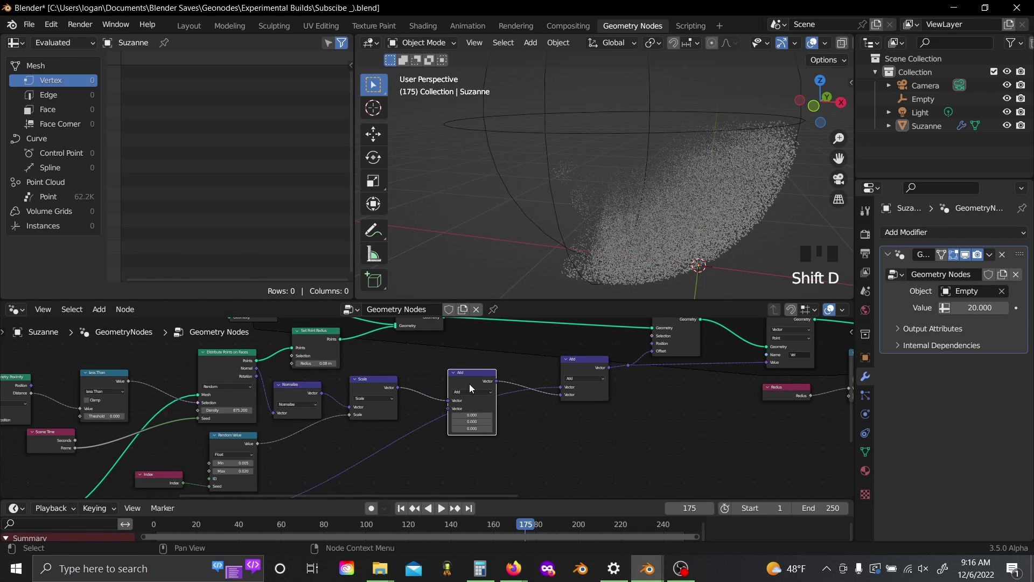
left_click_drag(469, 380, 501, 417)
- Add a Noise Texture node in the empty space below the Random Value node
scroll(459, 441, "down", 2)
middle_click_drag(347, 487, 428, 424)
scroll(496, 357, "up", 1)
left_click(428, 424)
scroll(427, 425, "up", 1)
key("shift+a")
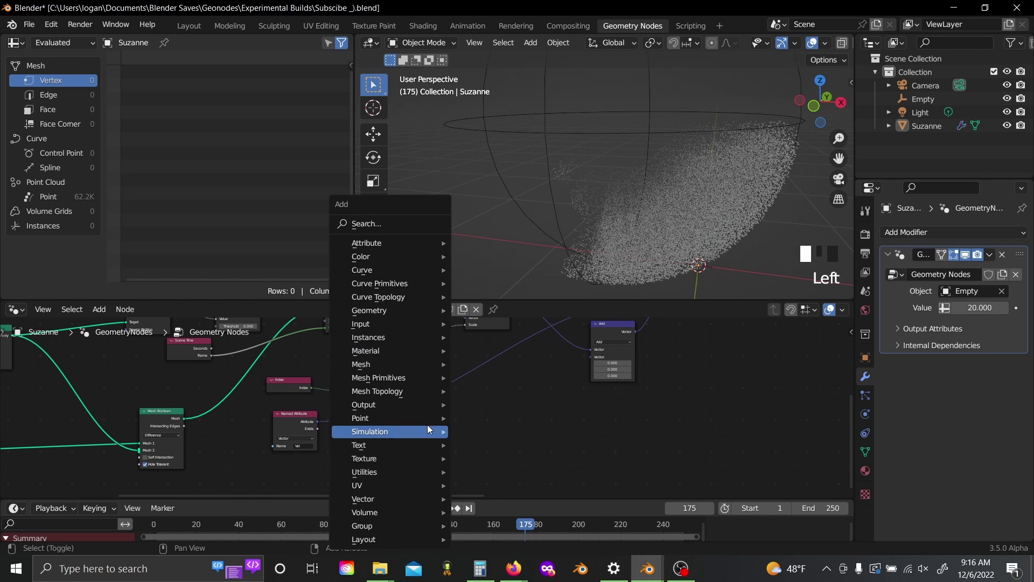
type("snoise")
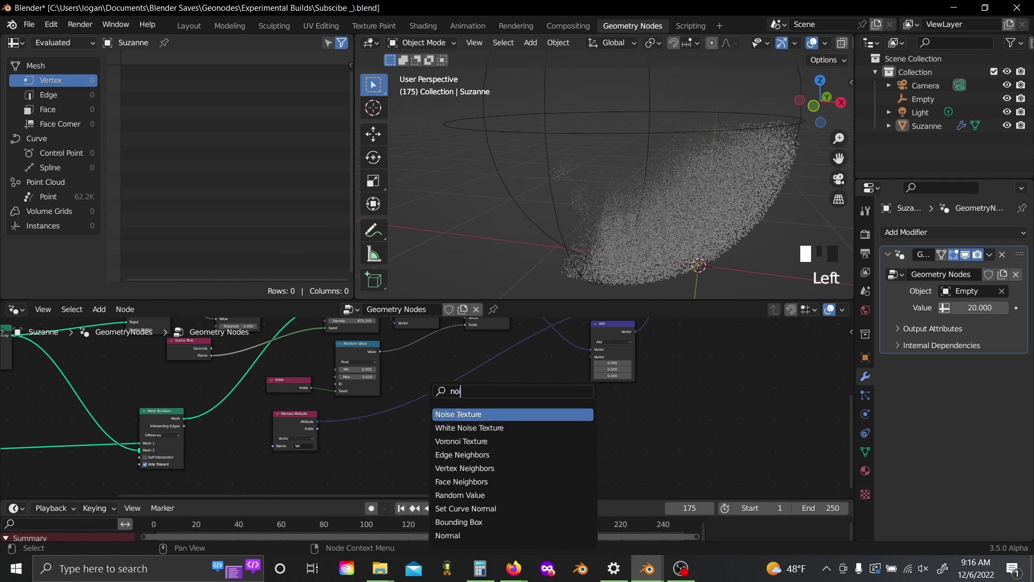
key("Return")
left_click(438, 440)
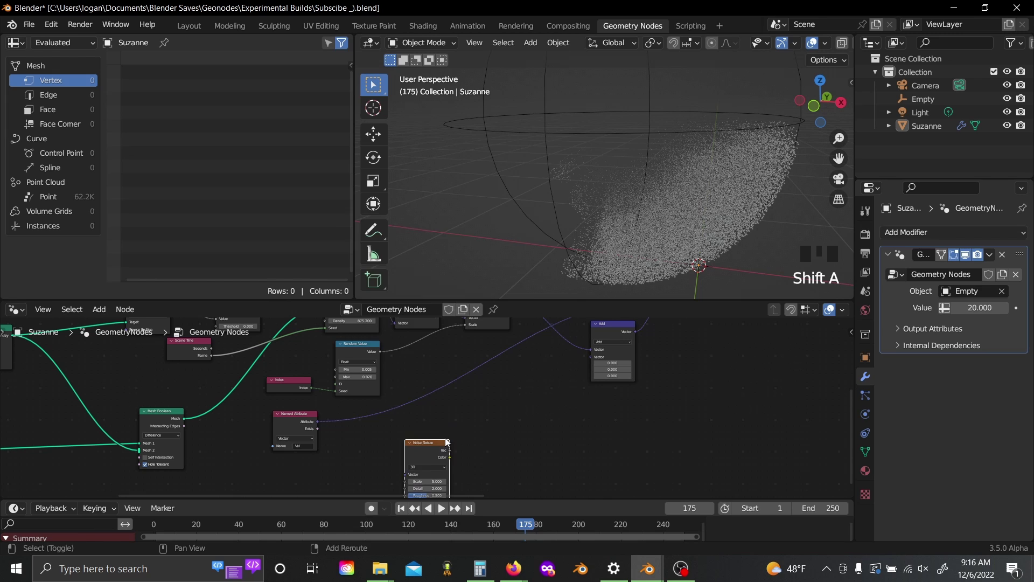
- Add a Scene Time node below the Named Attribute node reading Vel
key("shift+a")
type("sce")
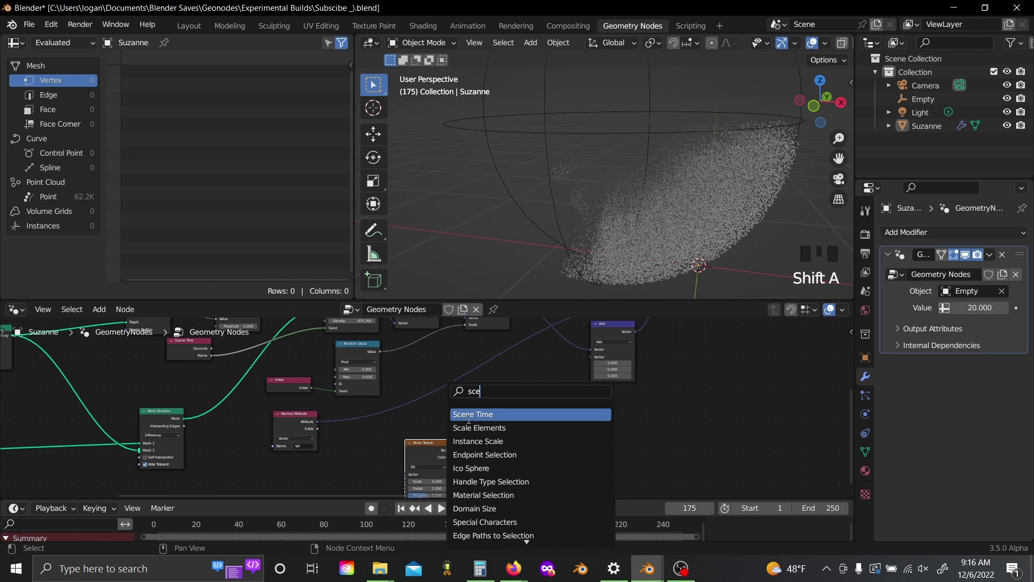
key("Return")
left_click(293, 447)
- Add a Math node beside the Scene Time node and feed Seconds into its first value
key("shift+a")
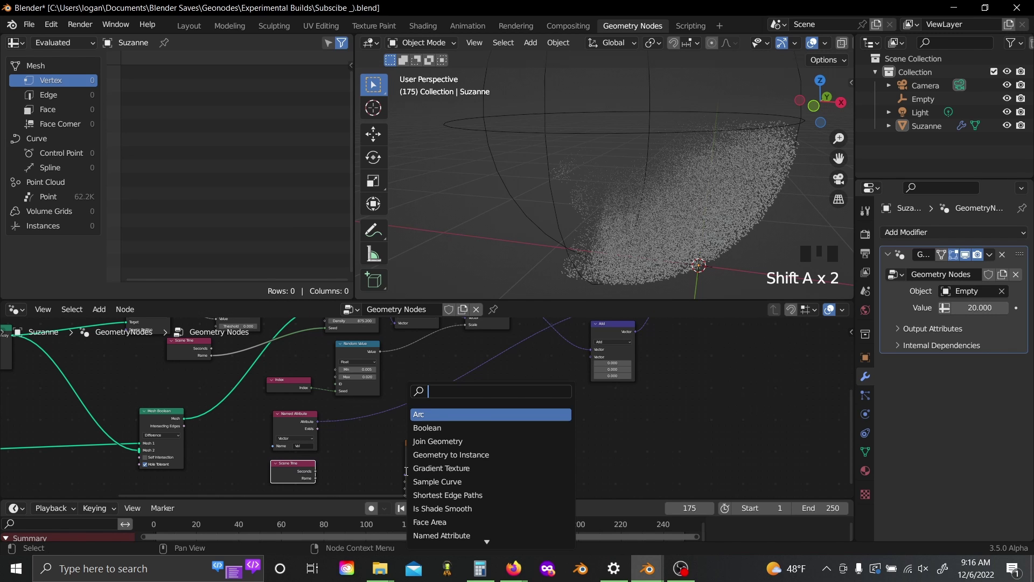
type("m")
left_click(420, 424)
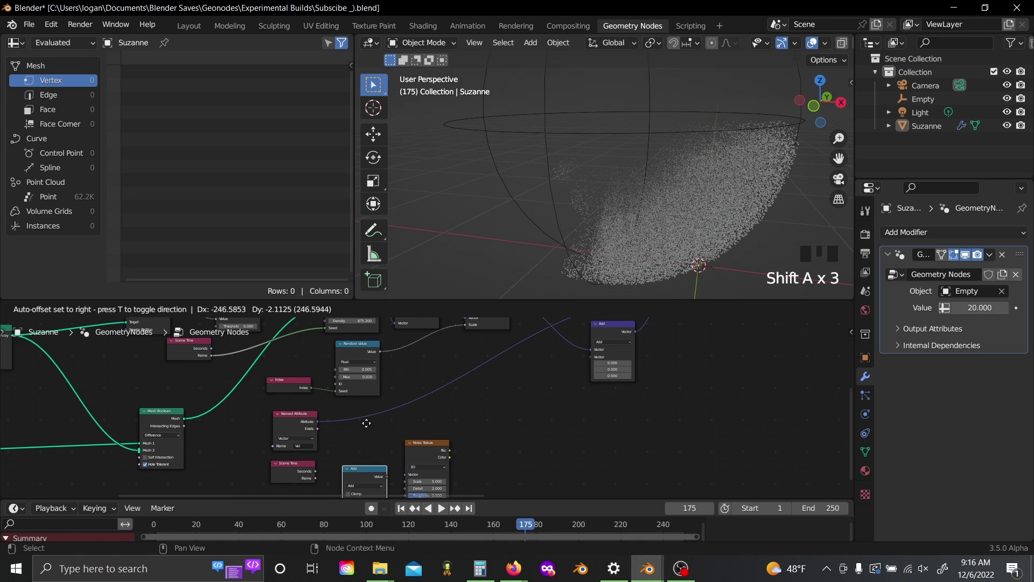
left_click(366, 423)
scroll(417, 416, "up", 3)
left_click_drag(415, 414, 481, 448)
- Switch the new Math node to Divide and set its second value to 2
left_click(517, 413)
key("d")
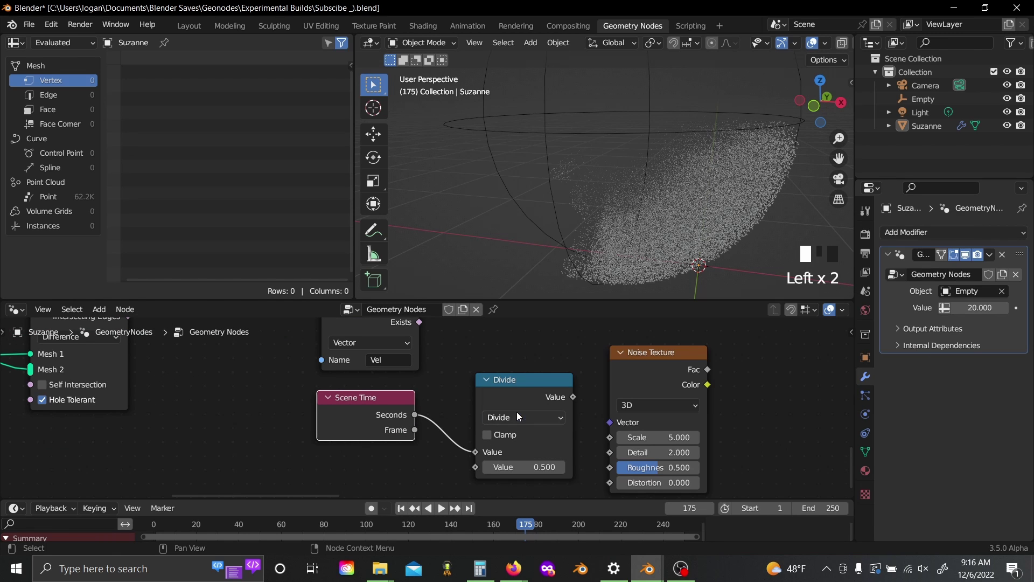
left_click(517, 466)
type("2")
key("Return")
- Set the Noise Texture to 4D and connect the Divide node's output to its W input
left_click(624, 405)
left_click(628, 463)
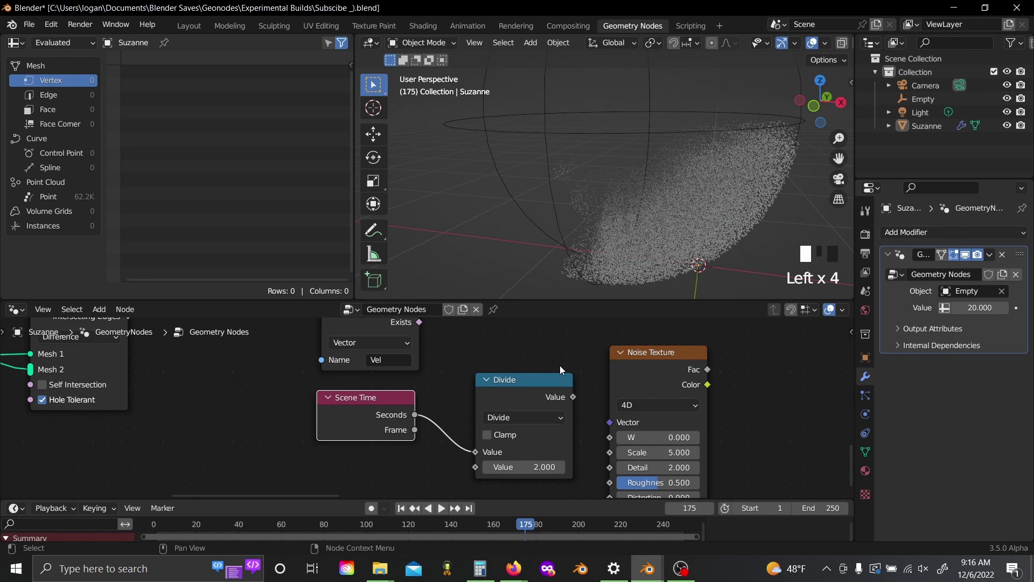
scroll(560, 369, "right", 3)
left_click_drag(506, 389, 544, 430)
left_click(700, 417)
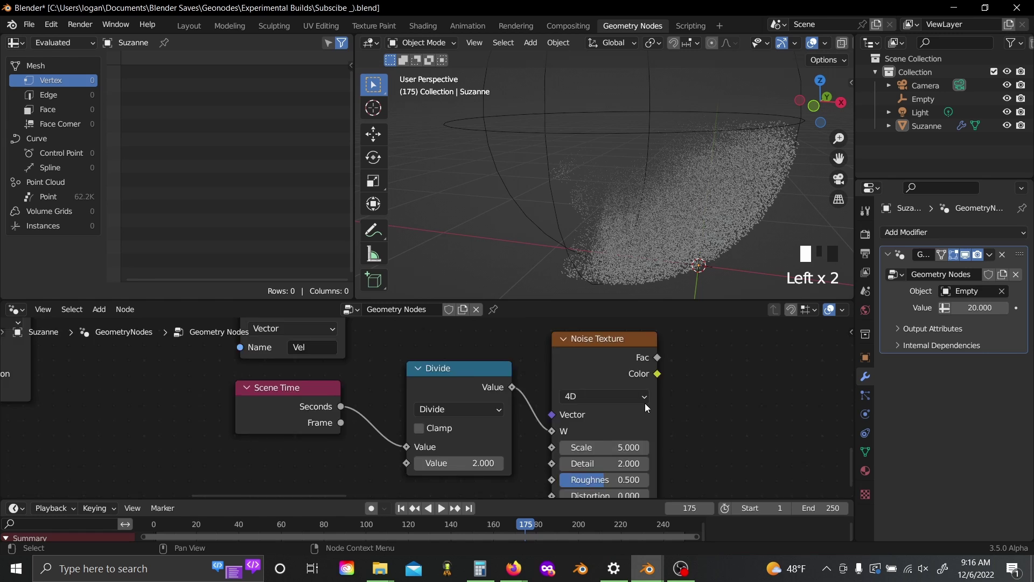
scroll(645, 402, "down", 3)
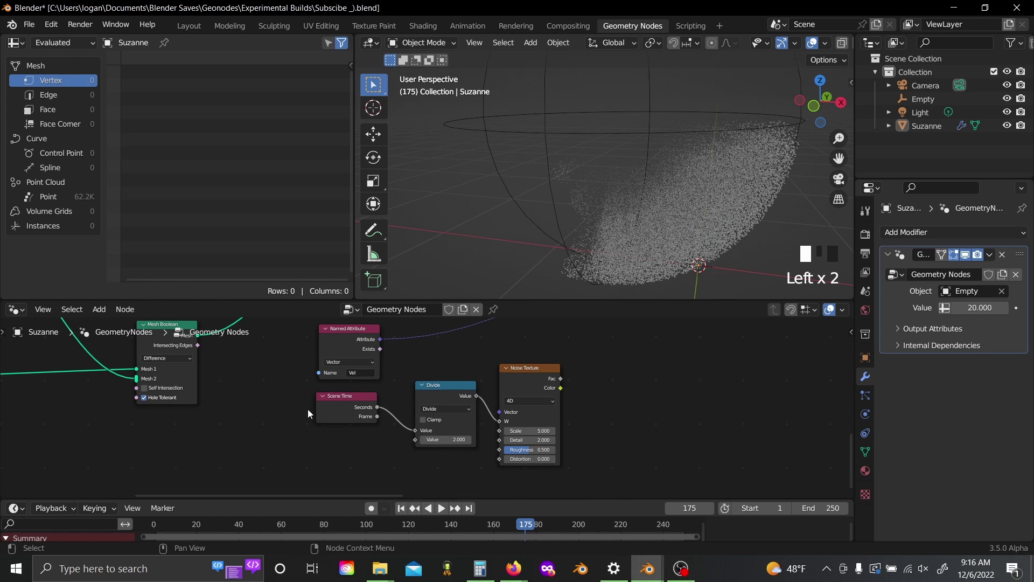
middle_click_drag(690, 338, 577, 392)
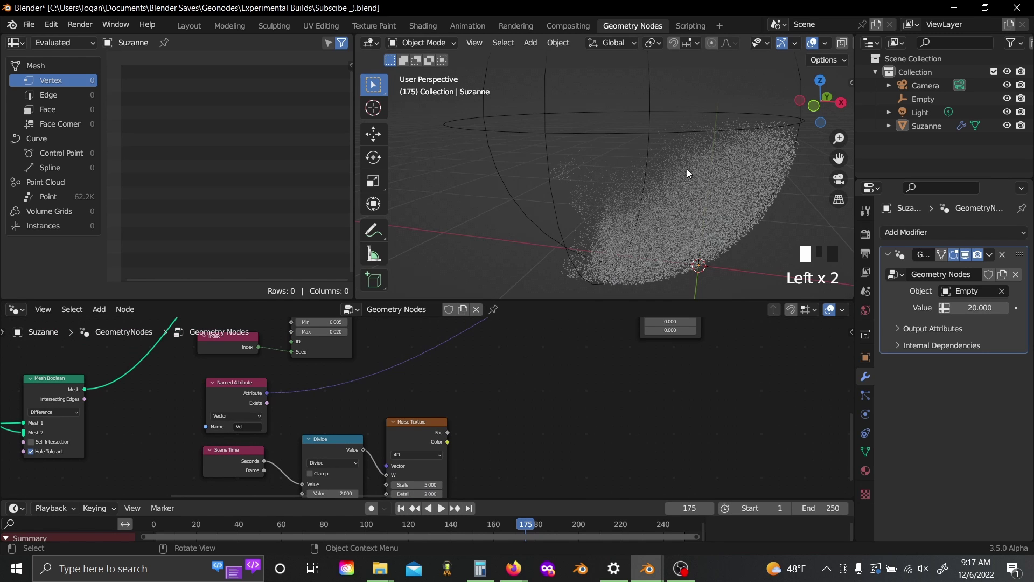
middle_click_drag(426, 387, 525, 327)
scroll(449, 422, "up", 5)
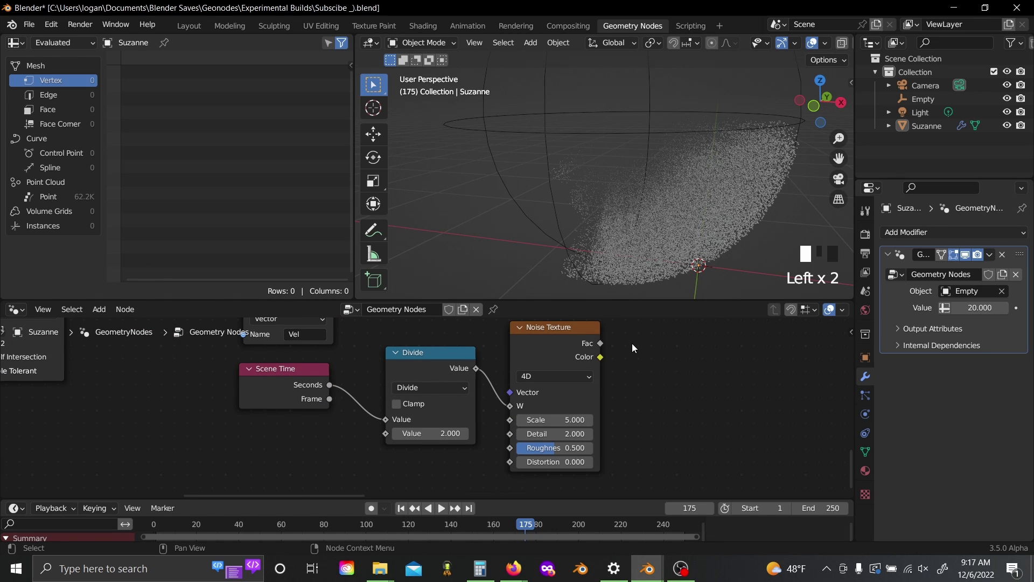
middle_click_drag(631, 343, 577, 362)
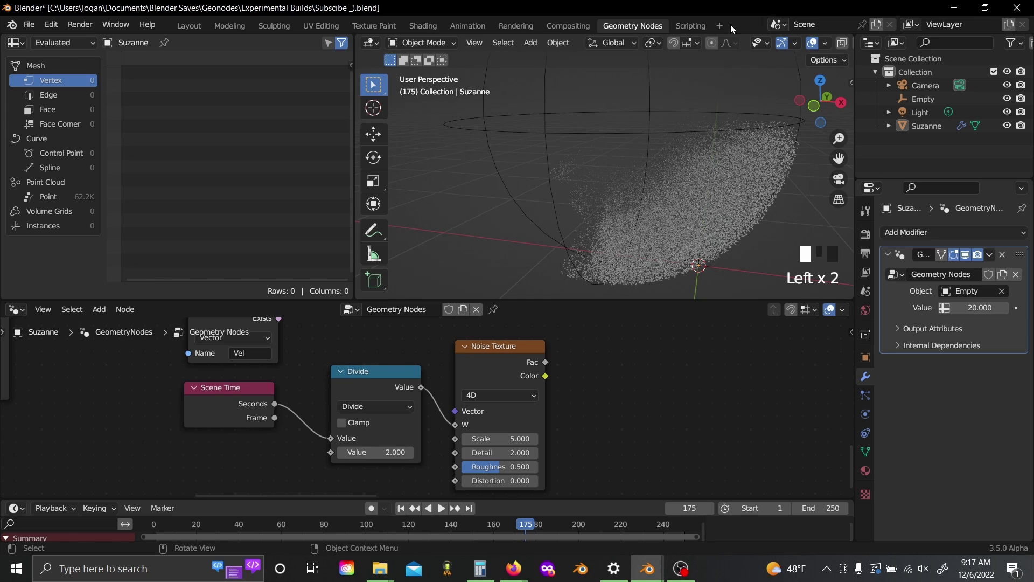
- Duplicate the vector Add node, place the copy beside the Noise Texture and switch its operation to Subtract
scroll(623, 408, "down", 4)
middle_click_drag(578, 359, 463, 383)
scroll(488, 372, "down", 5)
left_click(575, 328)
key("shift+d")
left_click(453, 421)
scroll(463, 383, "up", 7)
left_click(474, 379)
left_click(478, 367)
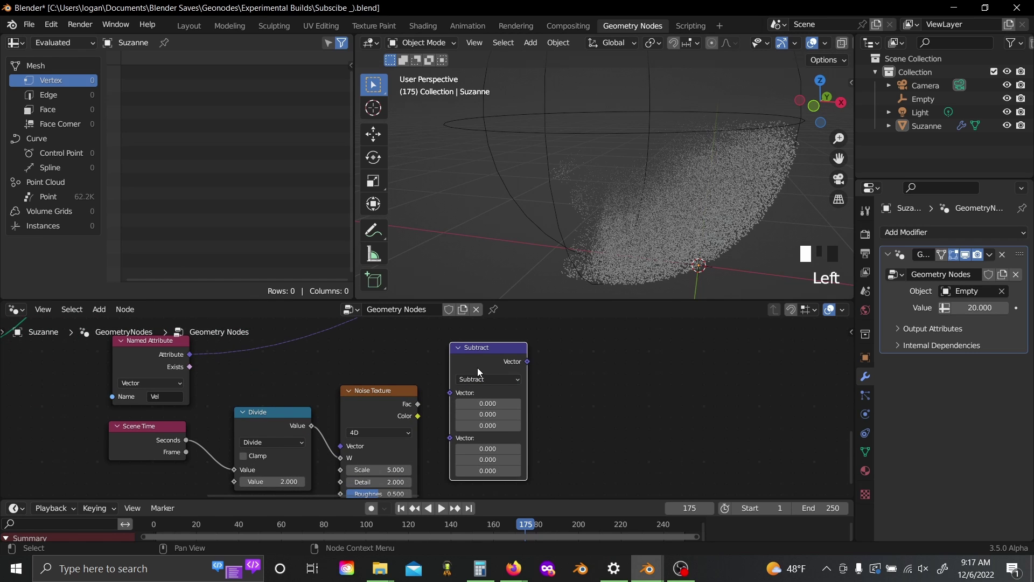
- Set all components of the Subtract node's second vector to 0.5 and connect the noise Color to its first vector
left_click(492, 450)
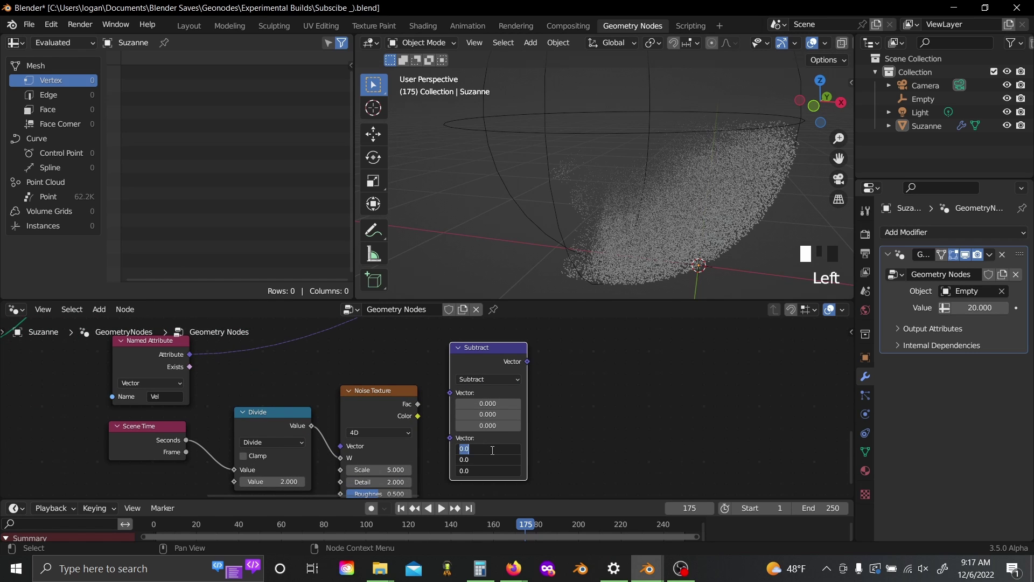
type(".5")
key("Return")
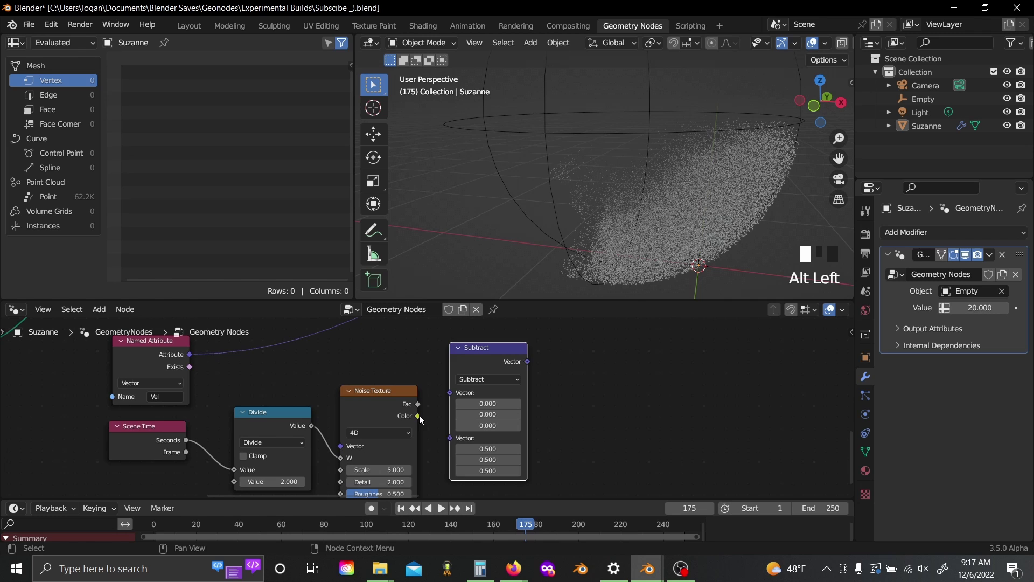
left_click_drag(419, 416, 450, 393)
left_click_drag(486, 349, 500, 359)
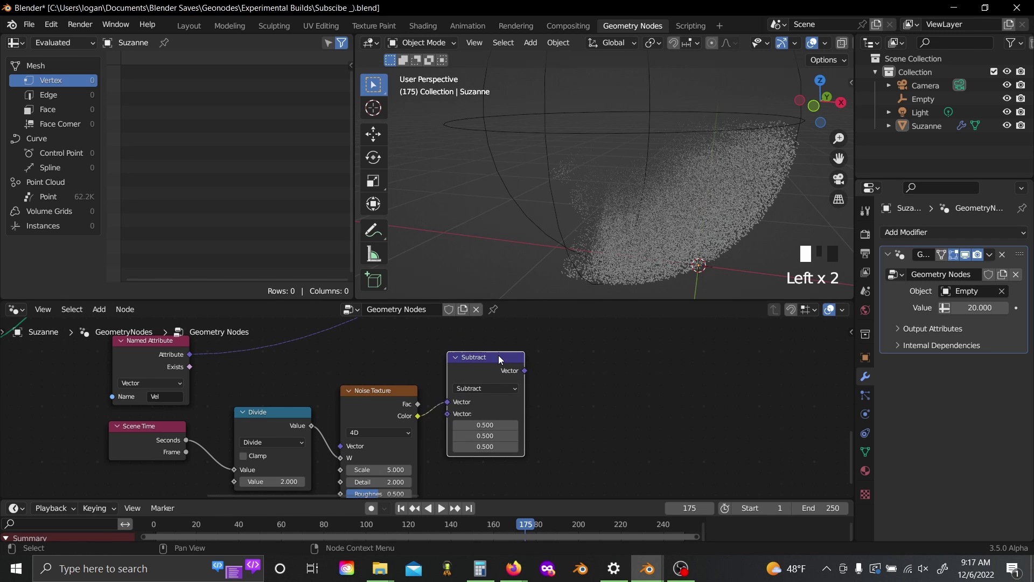
- Duplicate the Subtract node, switch the copy to Scale, and feed the Subtract output into its vector input
scroll(500, 360, "down", 2)
key("shift+d")
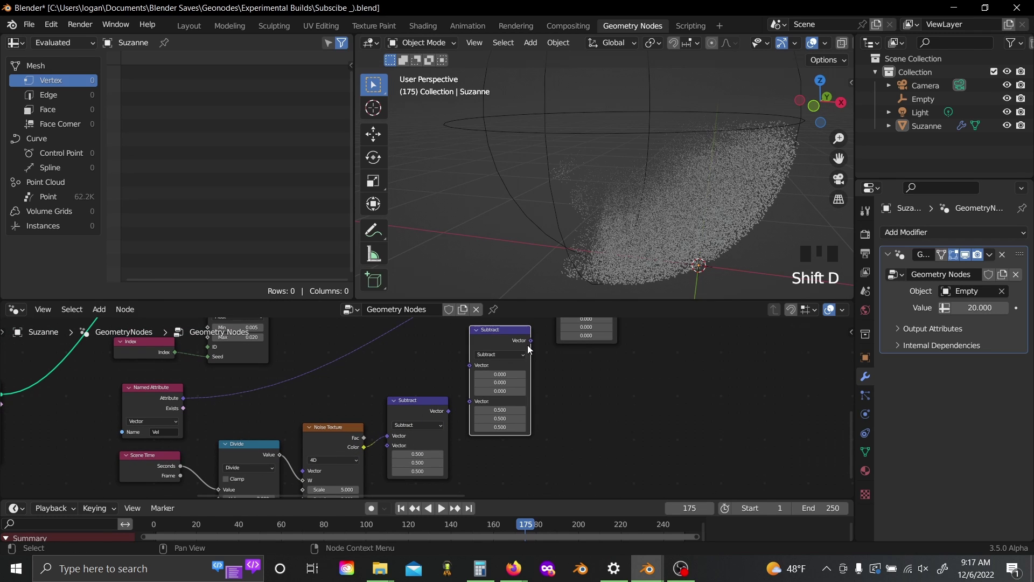
left_click(519, 354)
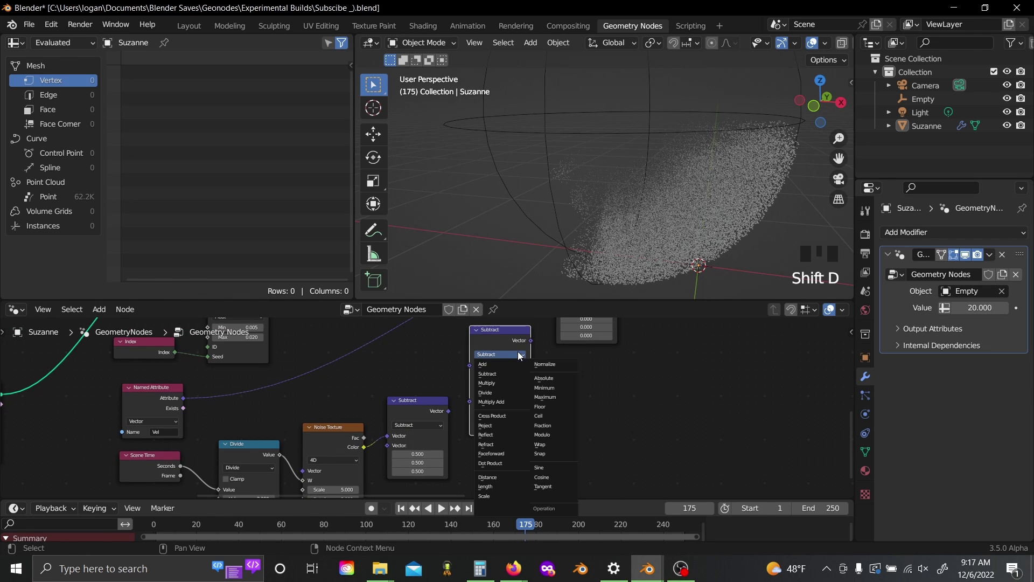
left_click(494, 494)
scroll(431, 406, "up", 1)
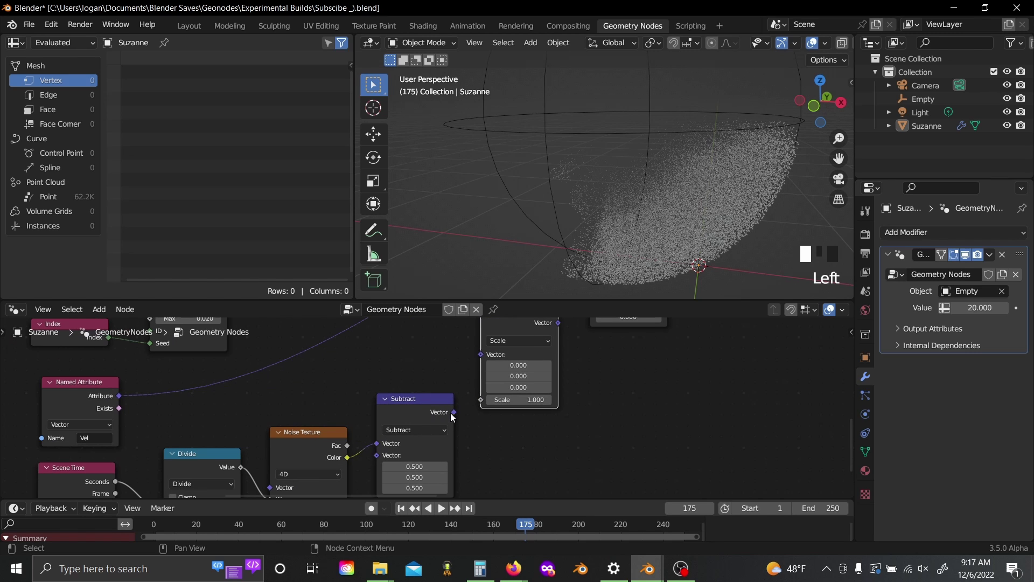
left_click_drag(451, 413, 488, 353)
- Connect the Scale node to the new Add node's second vector and set its Scale to 0.03
middle_click_drag(565, 375, 474, 482)
scroll(493, 455, "up", 2)
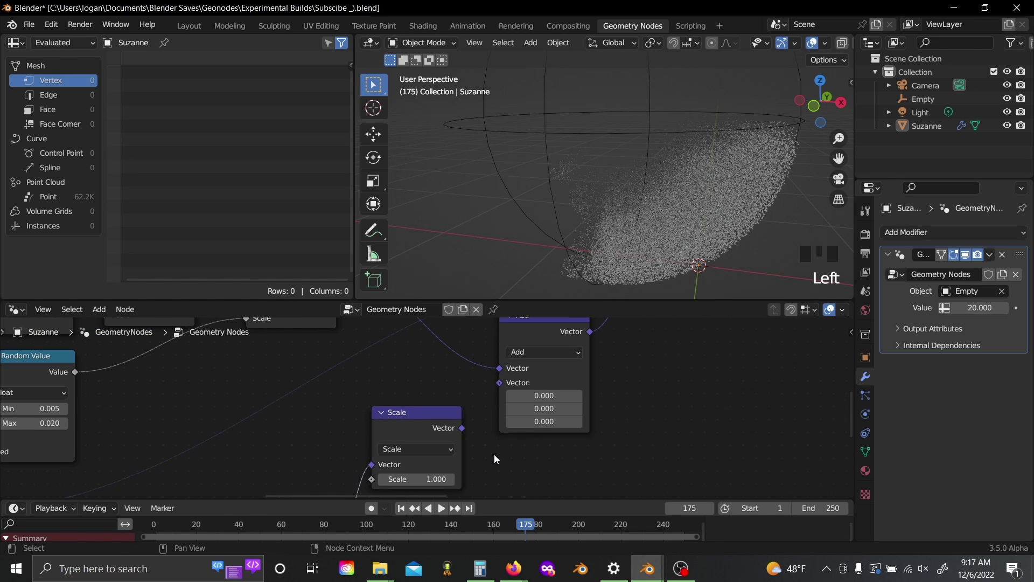
left_click_drag(461, 428, 499, 384)
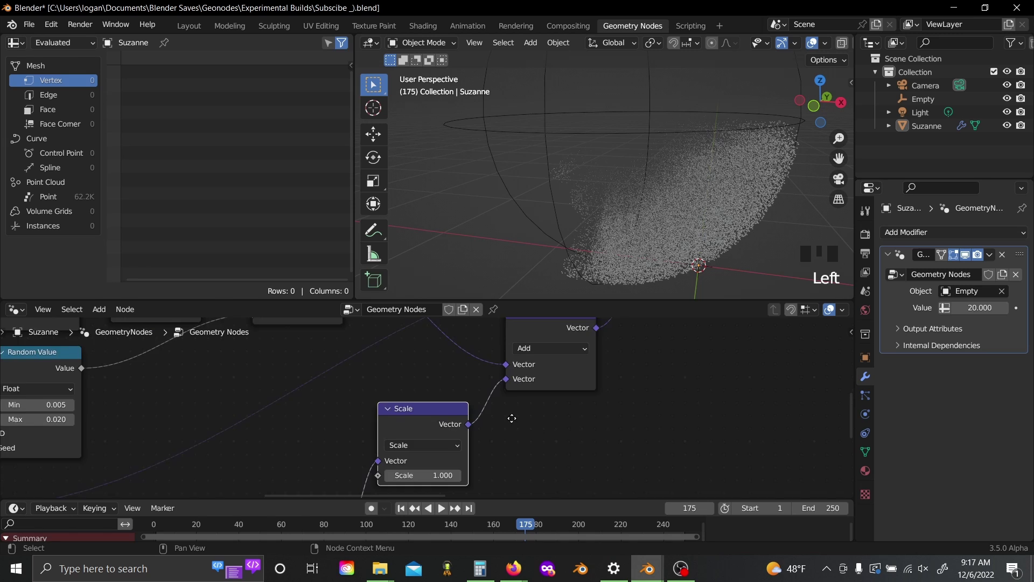
scroll(503, 412, "up", 1)
middle_click_drag(434, 473, 503, 412)
left_click(490, 431)
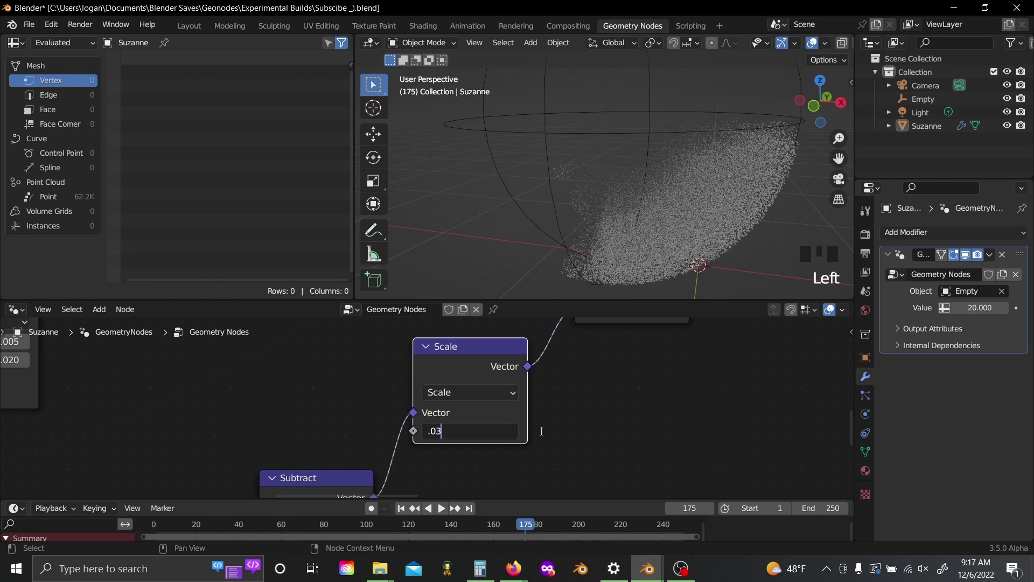
key("Return")
- Play the simulation from the start while orbiting around the particles, and stop playback
left_click(454, 518)
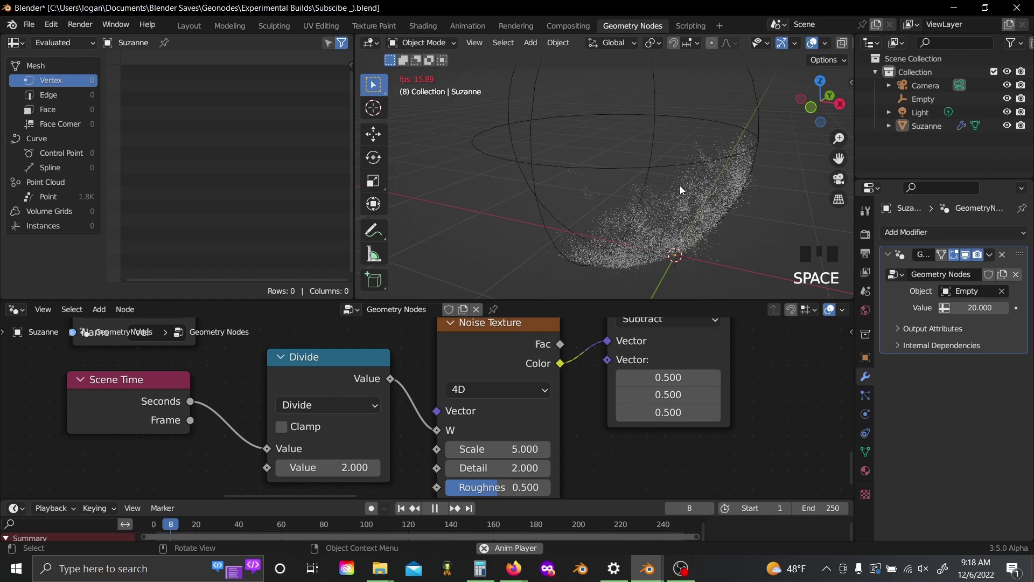
middle_click_drag(679, 185, 768, 189)
key("space")
key("space")
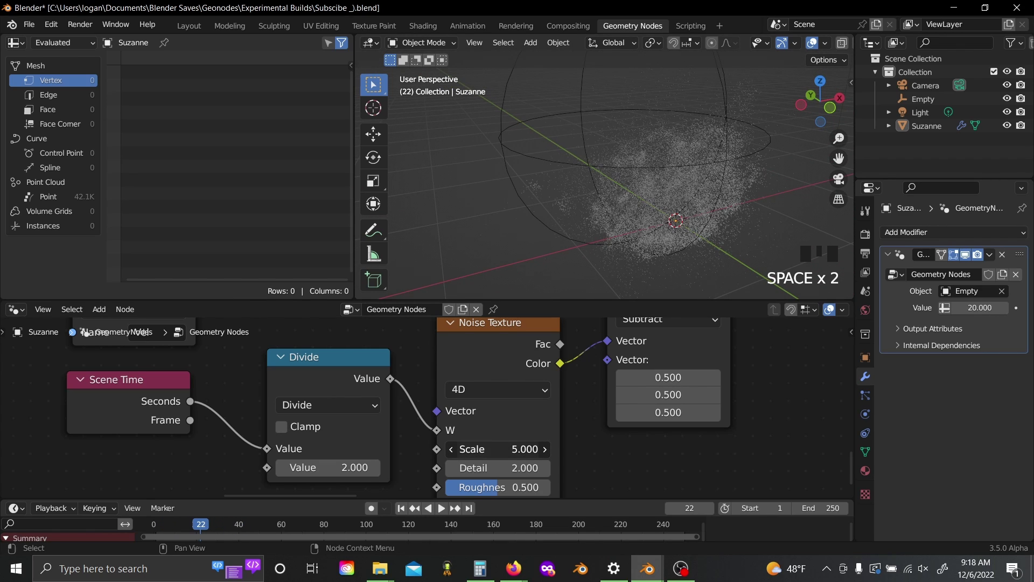
- Set the Noise Texture's Scale to 0.9 and replay the simulation from the start to review the particle motion
left_click_drag(519, 448, 492, 449)
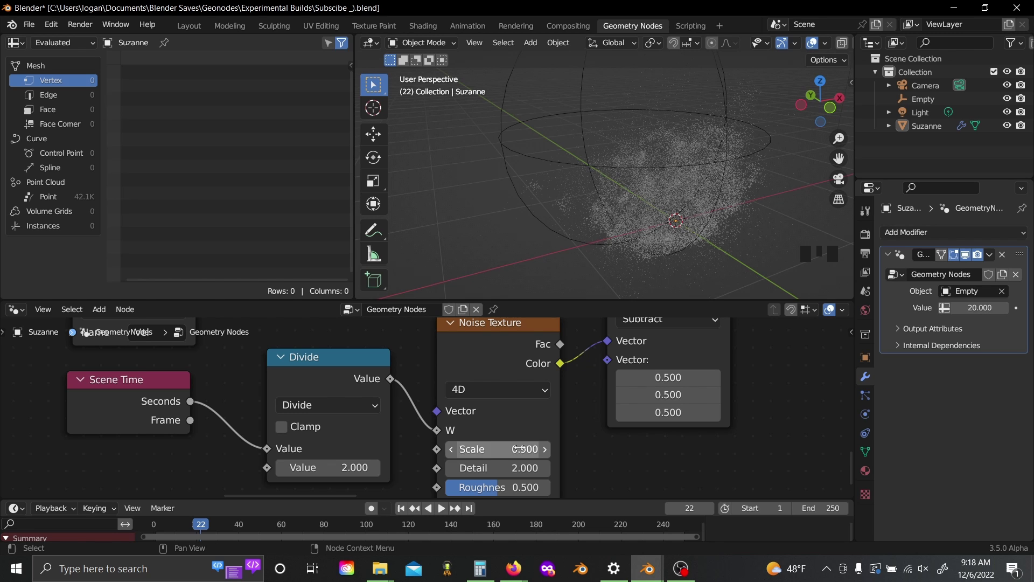
left_click_drag(205, 527, 154, 527)
key("space")
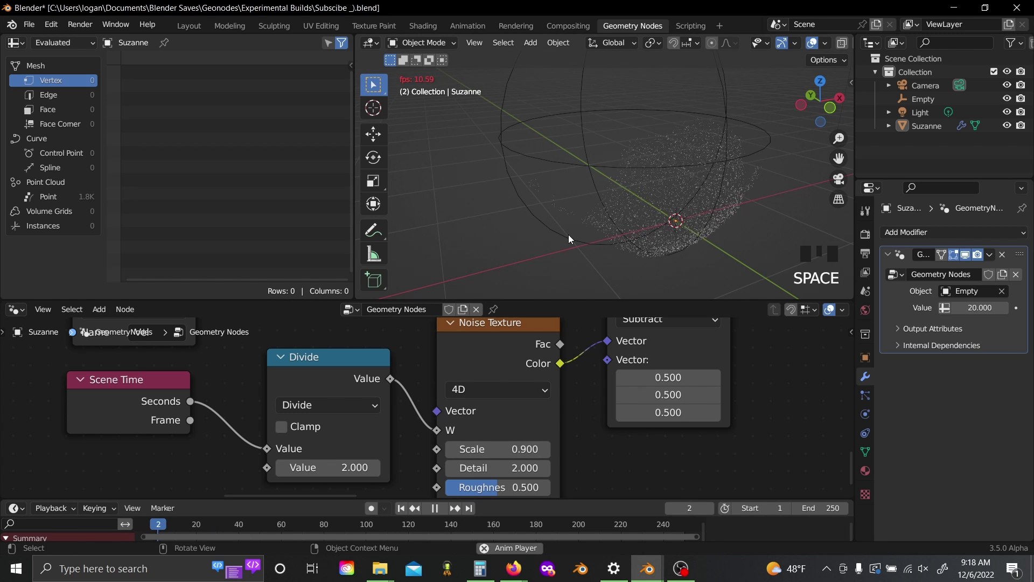
scroll(662, 208, "down", 2)
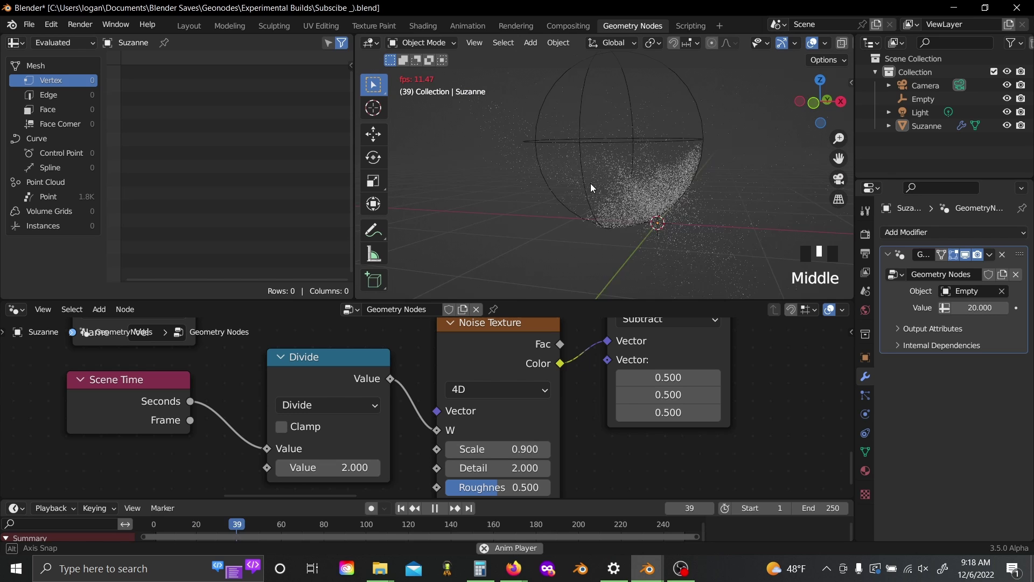
key("space")
left_click(663, 174)
scroll(751, 344, "down", 1)
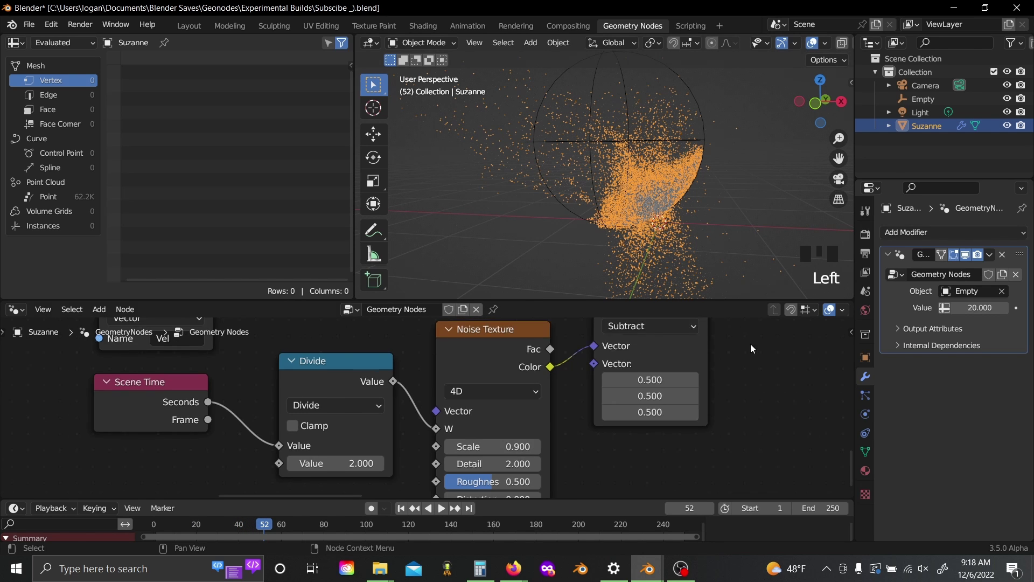
scroll(743, 357, "down", 12)
middle_click_drag(742, 358, 264, 437)
middle_click_drag(800, 384, 325, 450)
scroll(417, 443, "up", 3)
scroll(290, 341, "down", 3)
middle_click_drag(290, 340, 546, 414)
scroll(513, 429, "up", 1)
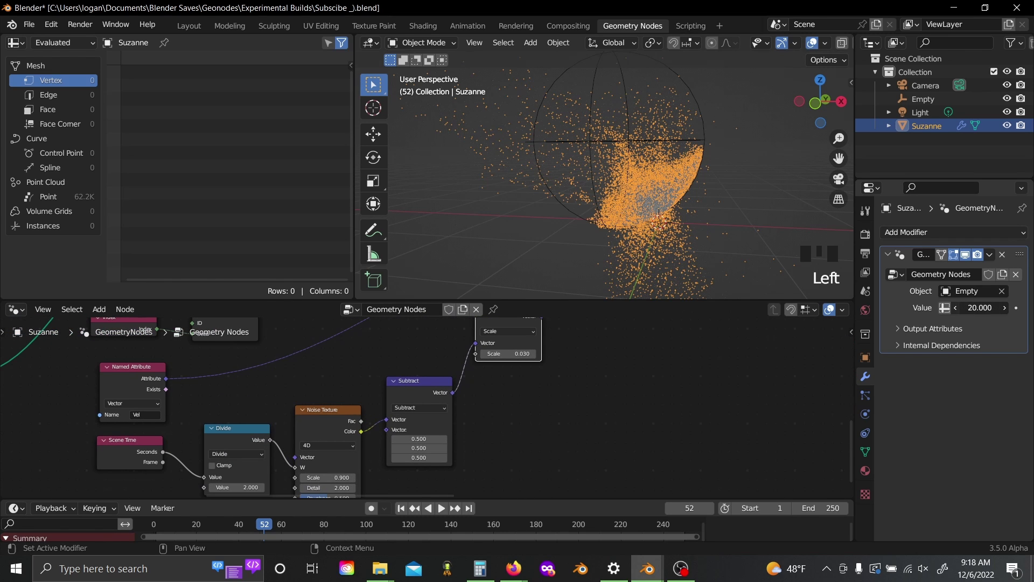
- Lower the modifier's Value to 8.87, deselect Suzanne and inspect the larger particles up close
left_click_drag(982, 307, 961, 308)
left_click(414, 225)
scroll(519, 221, "down", 3)
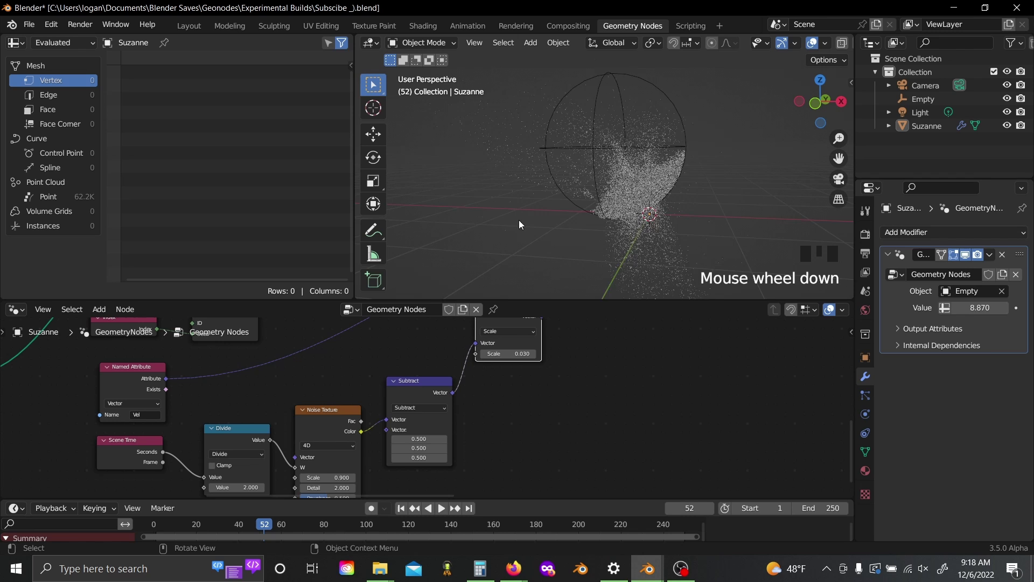
middle_click_drag(519, 221, 508, 267)
scroll(508, 266, "up", 5)
- Add a Join Geometry node and insert it on the link just before the Group Output node
scroll(694, 402, "down", 15)
middle_click_drag(694, 402, 464, 404)
scroll(463, 404, "up", 3)
key("shift+a")
type("sjoi")
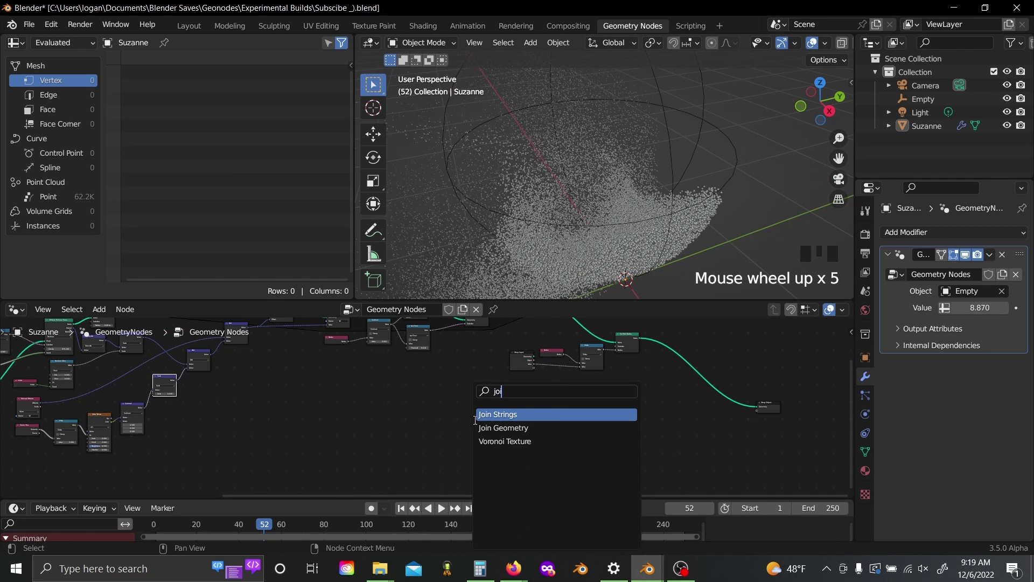
left_click(503, 427)
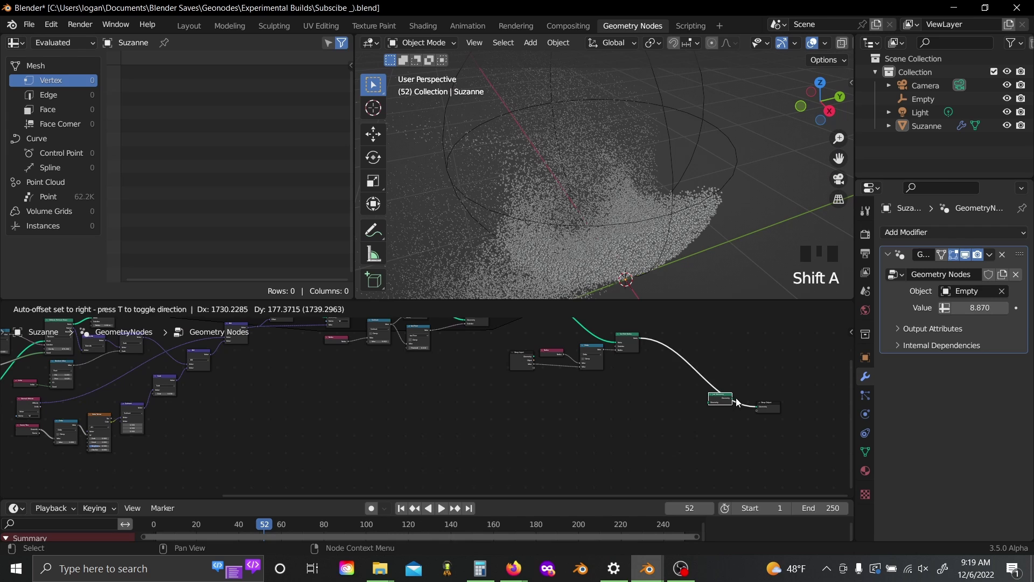
left_click(733, 399)
- Connect the Mesh Boolean's Mesh output to the Join Geometry node and inspect the joined mesh and particles
middle_click_drag(220, 416, 377, 421)
scroll(282, 418, "up", 2)
middle_click_drag(75, 407, 195, 427)
scroll(194, 427, "up", 3)
left_click_drag(205, 425, 207, 422)
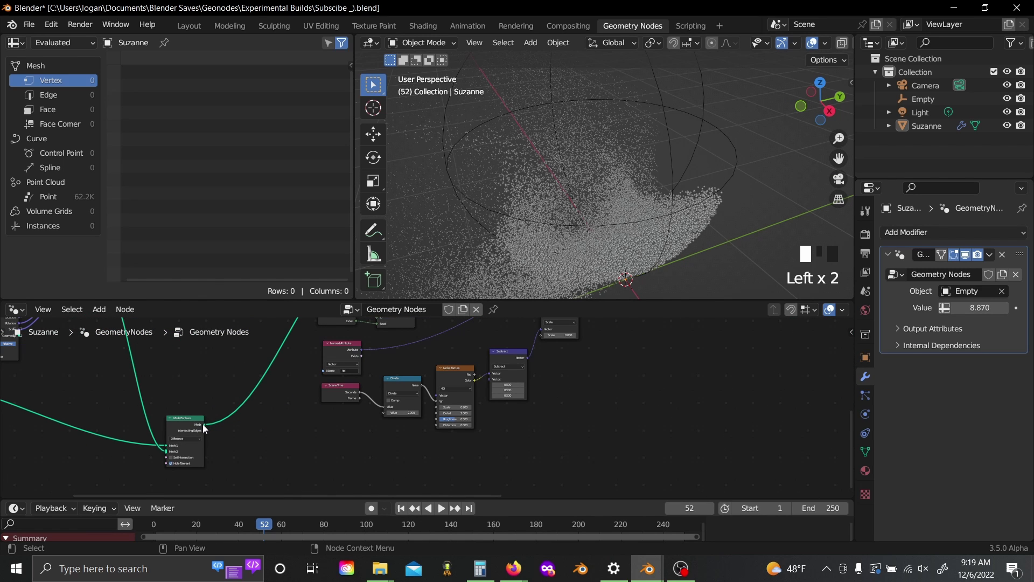
mouse_move(204, 425)
left_mouse_down()
mouse_move(672, 418)
mouse_move(979, 397)
mouse_move(651, 349)
left_mouse_up()
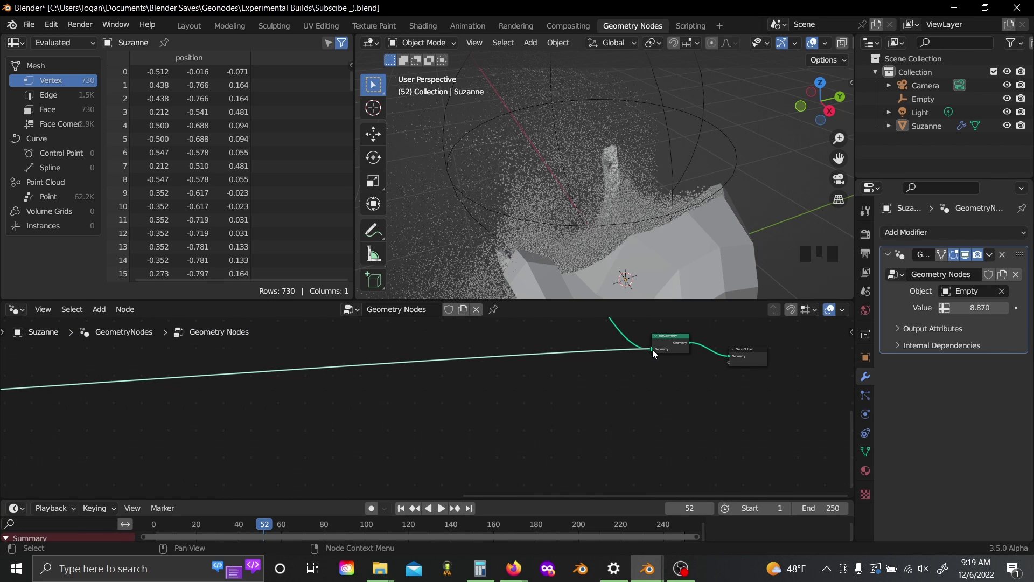
scroll(625, 231, "down", 5)
middle_click_drag(625, 231, 736, 238)
scroll(686, 201, "up", 4)
scroll(687, 201, "up", 1)
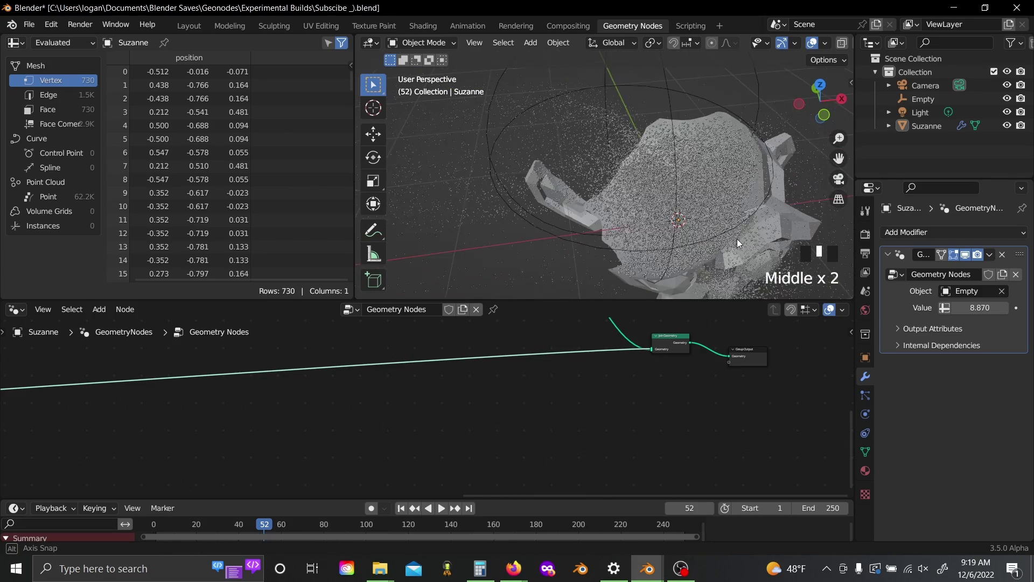
- Move the Scene Time, Divide, Noise Texture and Subtract nodes below the link running from the Mesh Boolean to Join Geometry
middle_click_drag(239, 419, 740, 380)
scroll(545, 427, "up", 6)
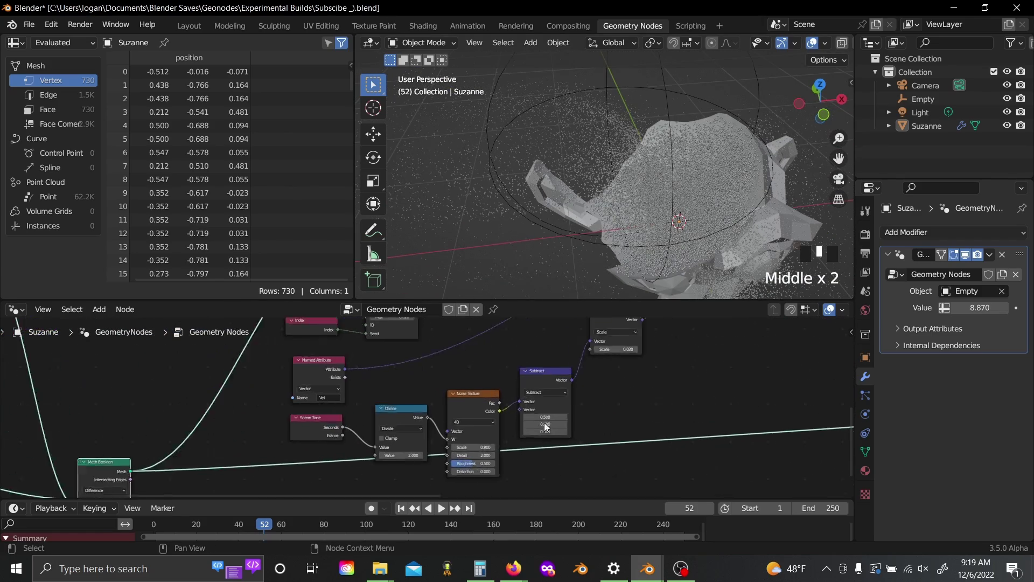
middle_click_drag(444, 416, 494, 382)
left_click_drag(357, 373, 597, 470)
scroll(646, 387, "down", 3)
key("g")
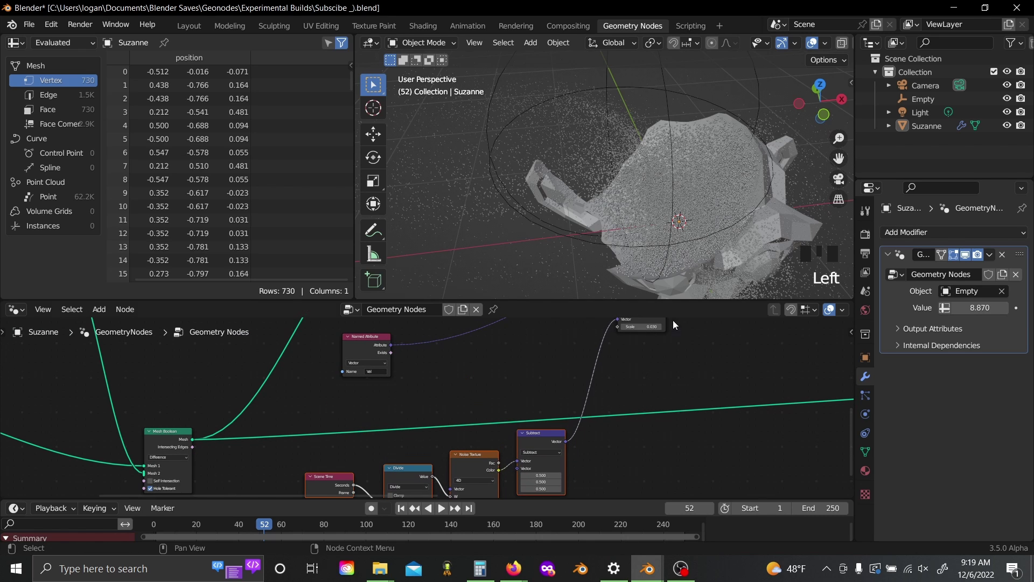
middle_click_drag(624, 248, 572, 188)
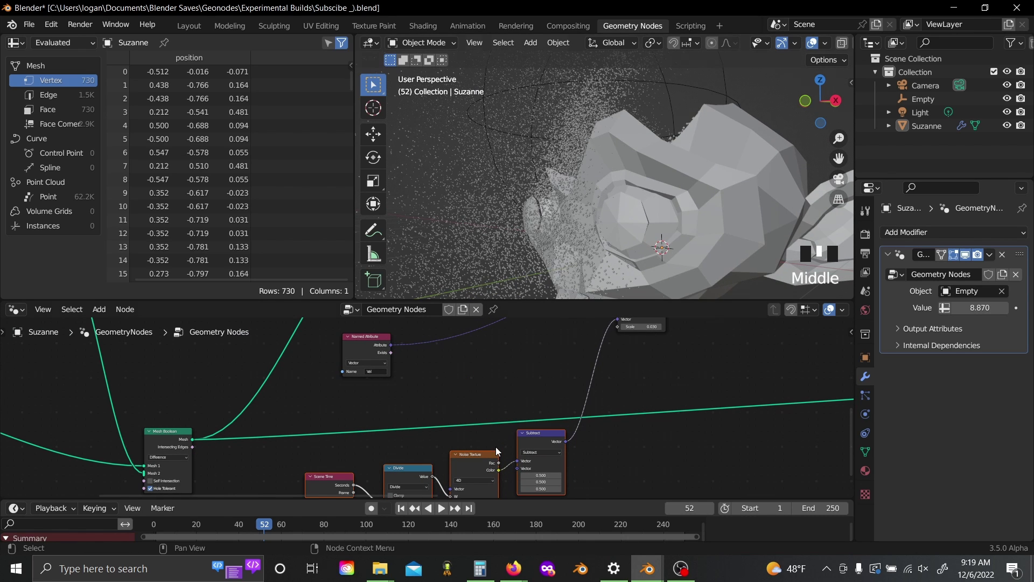
middle_click_drag(528, 417, 601, 360)
left_click(500, 359)
scroll(500, 360, "down", 1)
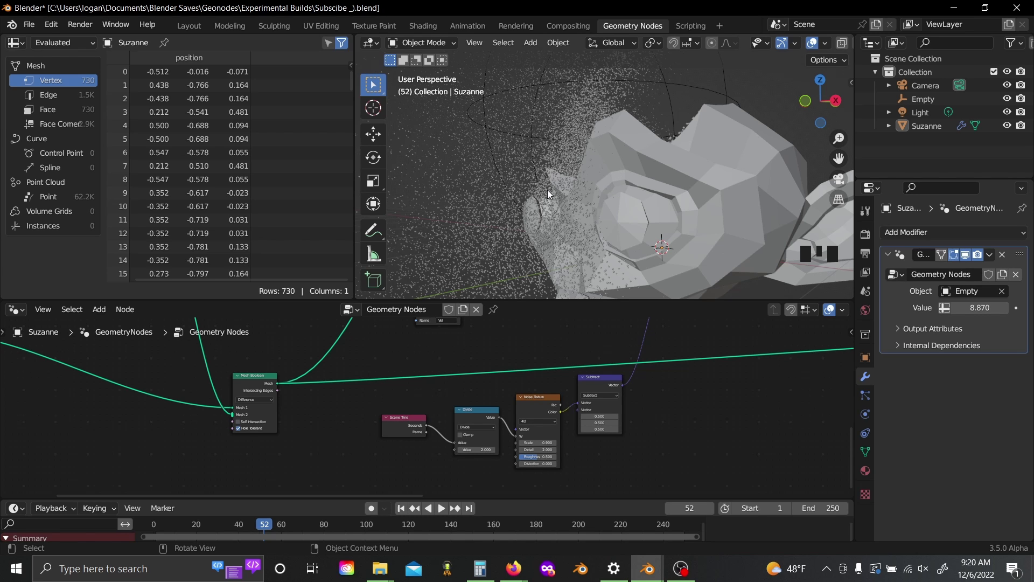
- Inspect the particles around the head and move the Subtract node closer to the Noise Texture node
middle_click_drag(596, 201, 553, 300)
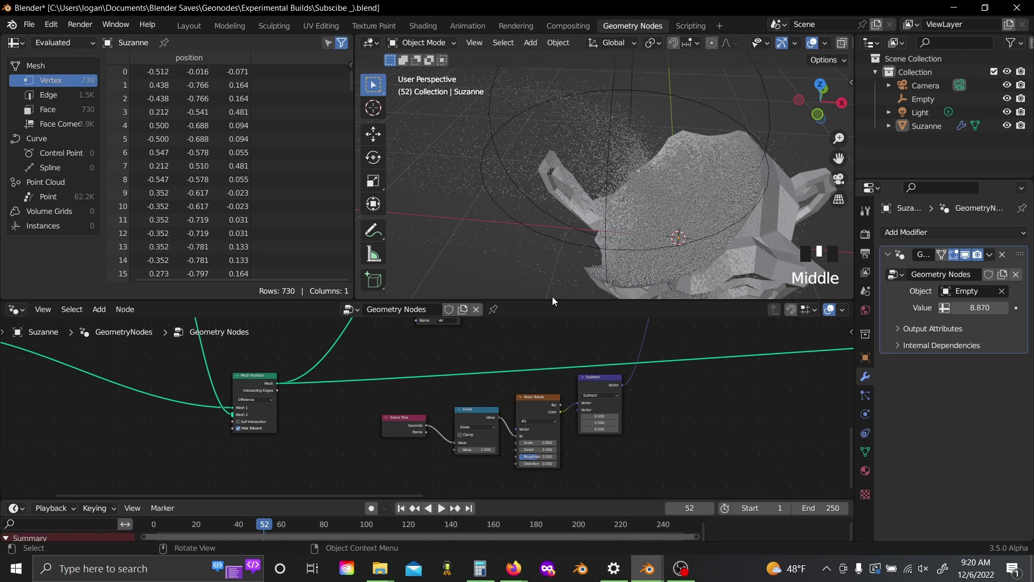
scroll(624, 239, "down", 1)
middle_click_drag(625, 240, 670, 162)
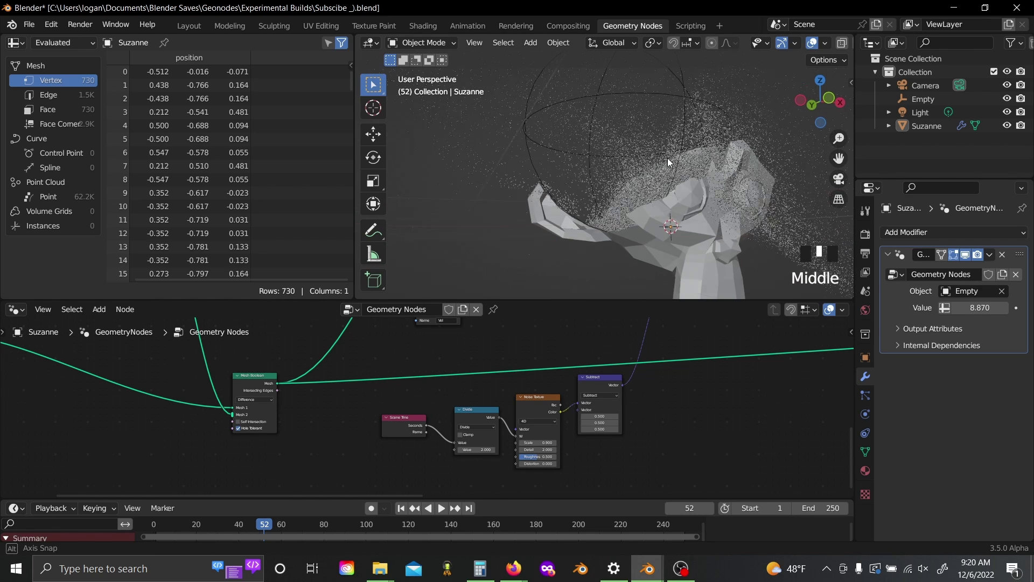
scroll(648, 404, "down", 3)
middle_click_drag(645, 402, 586, 396)
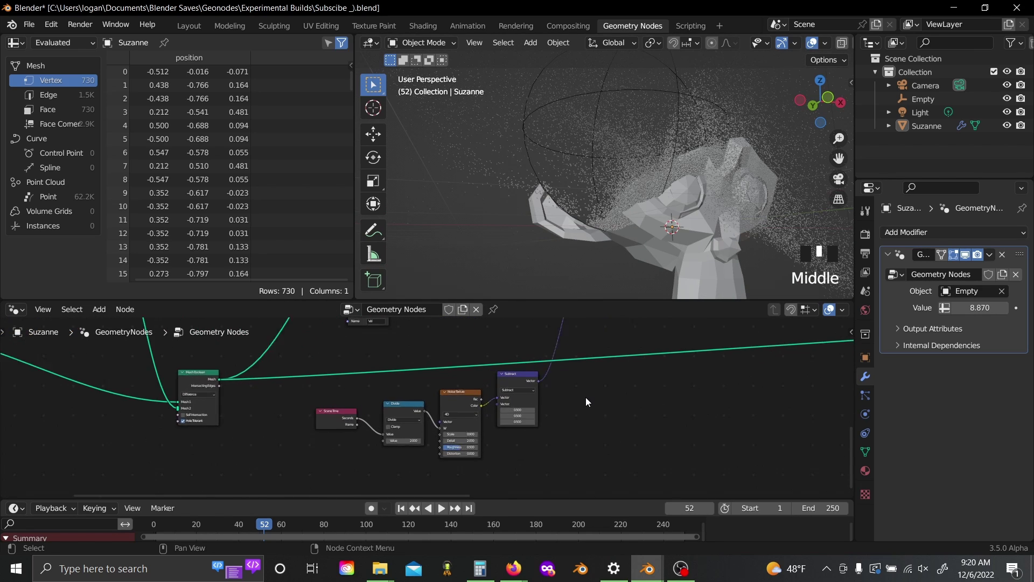
scroll(586, 397, "up", 2)
scroll(586, 396, "up", 1)
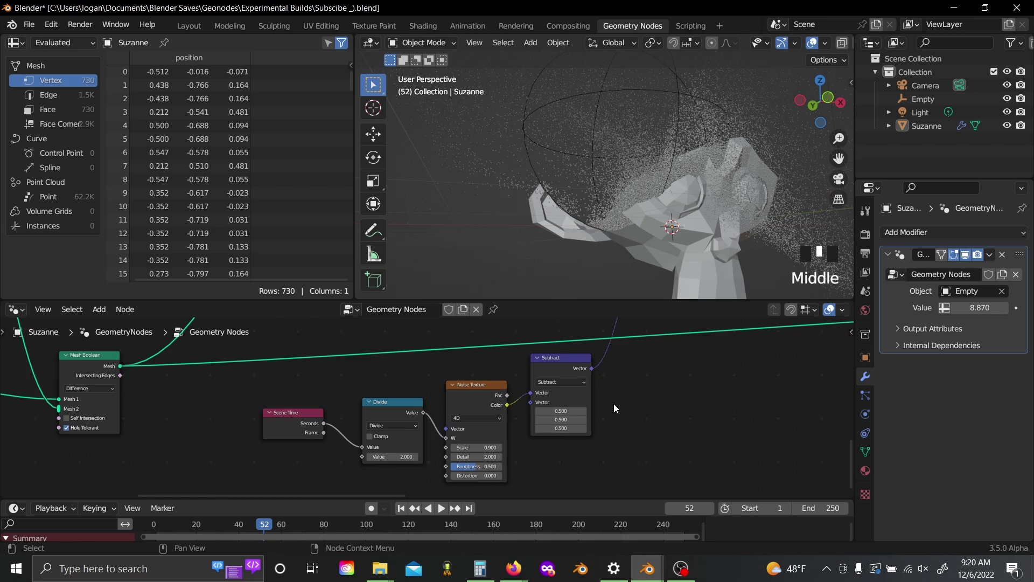
middle_click_drag(613, 403, 603, 394)
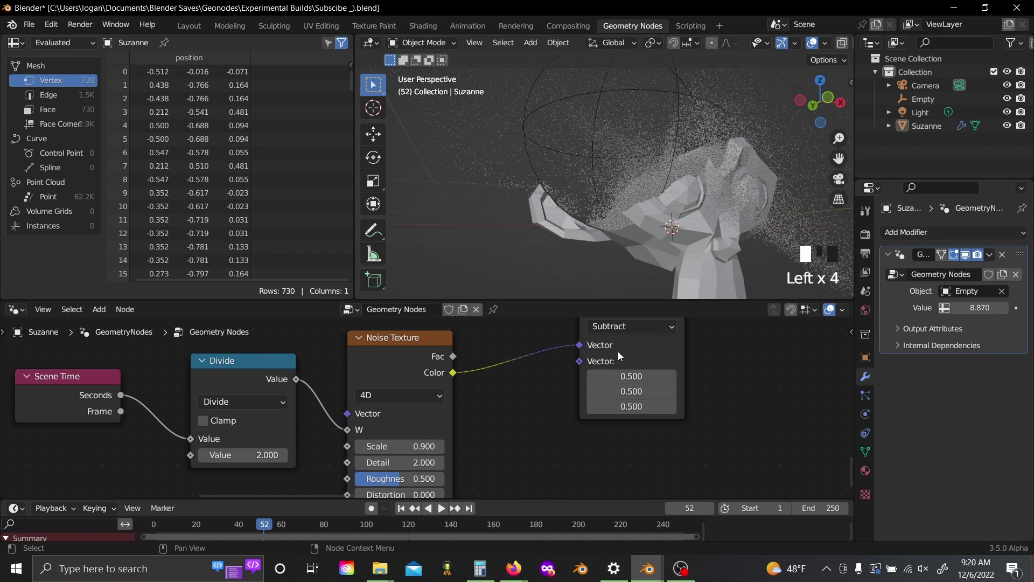
left_click_drag(616, 353, 529, 381)
left_click(609, 384)
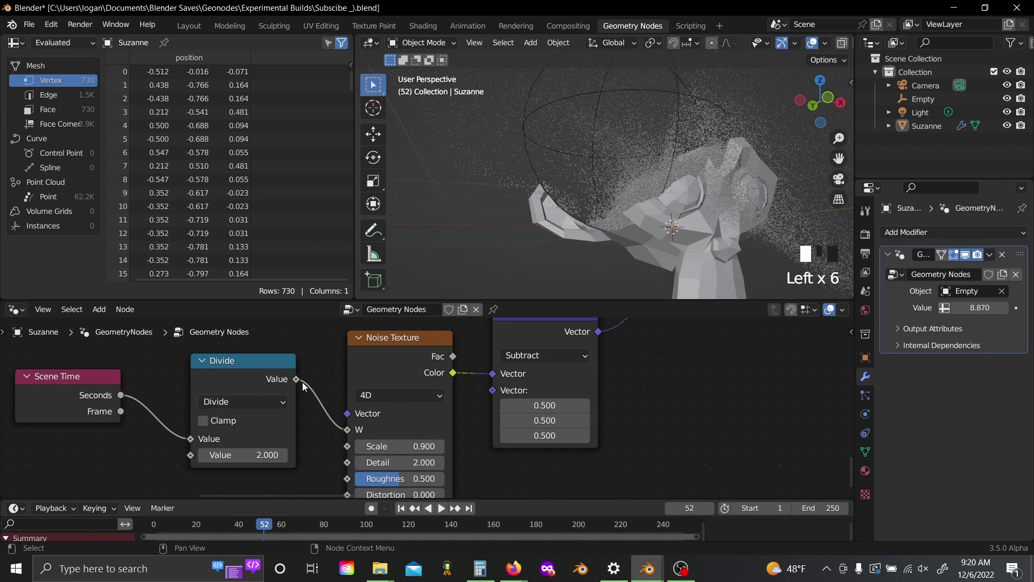
scroll(351, 370, "down", 1)
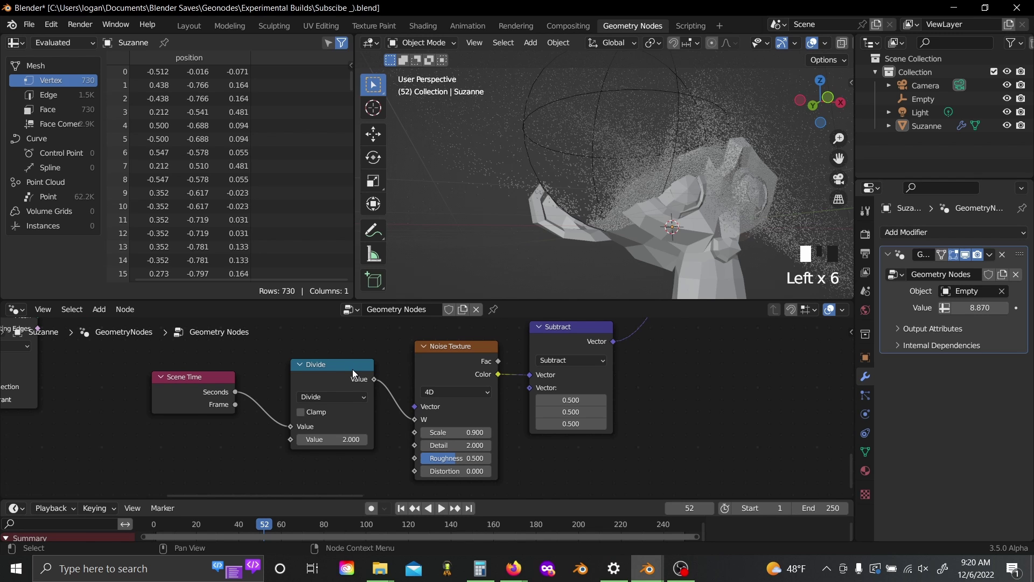
- Move Scene Time away from Divide, insert a duplicate of the Divide node between them, and set its operation to Add
scroll(376, 398, "up", 3)
middle_click_drag(376, 399, 679, 387)
left_click_drag(441, 372, 225, 423)
left_click(590, 373)
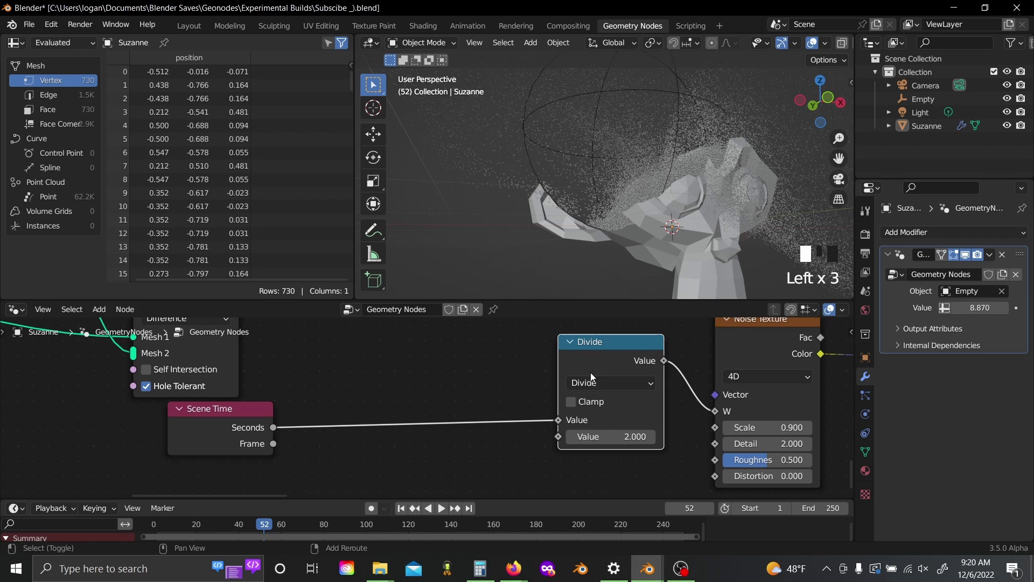
key("shift+d")
left_click(398, 406)
left_click(399, 408)
left_click(372, 215)
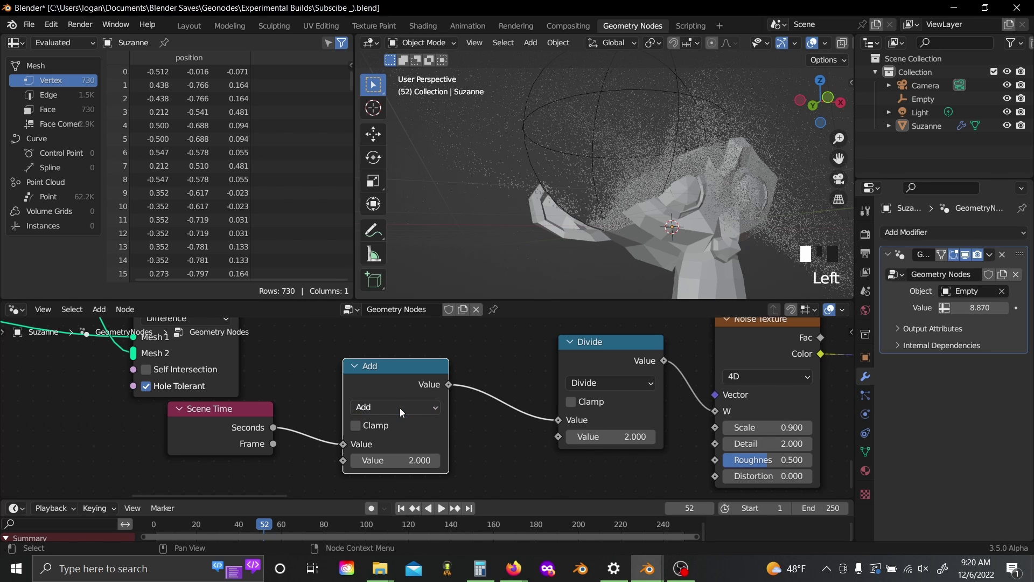
- Try values of 3.3 and 4.1 in the Add node, replaying the simulation from the start for each
left_click_drag(401, 461, 412, 465)
left_click(400, 508)
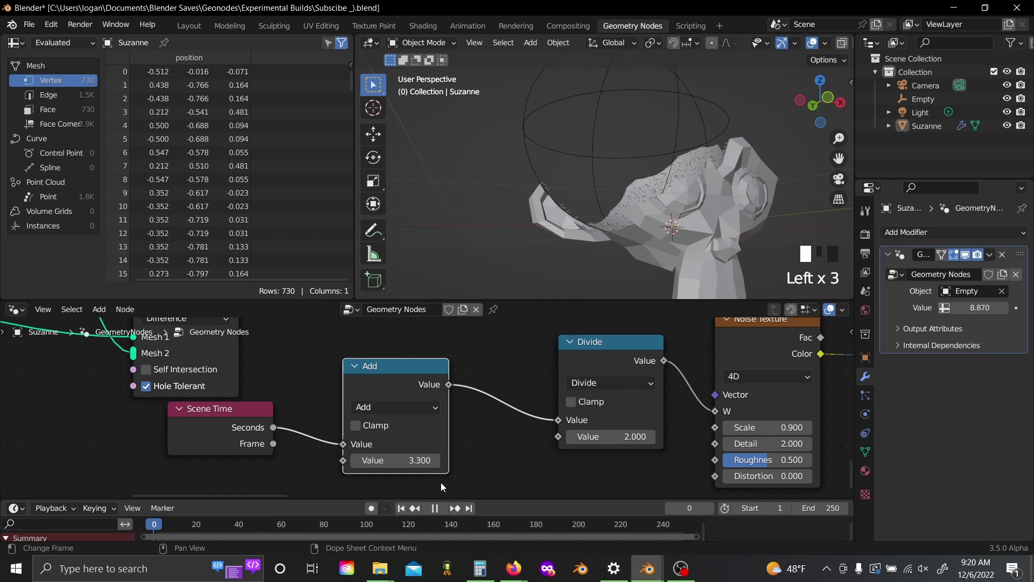
key("space")
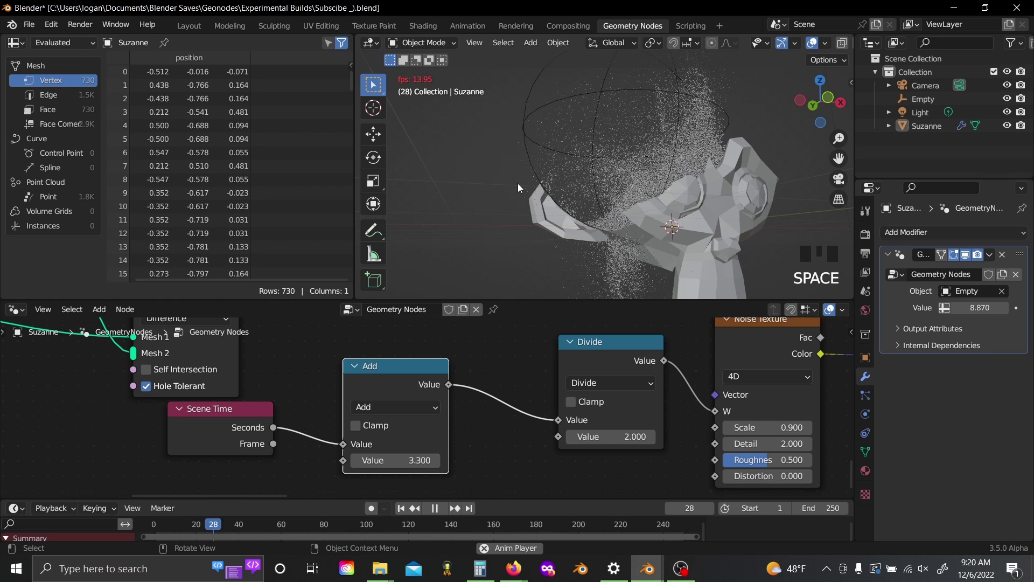
key("space")
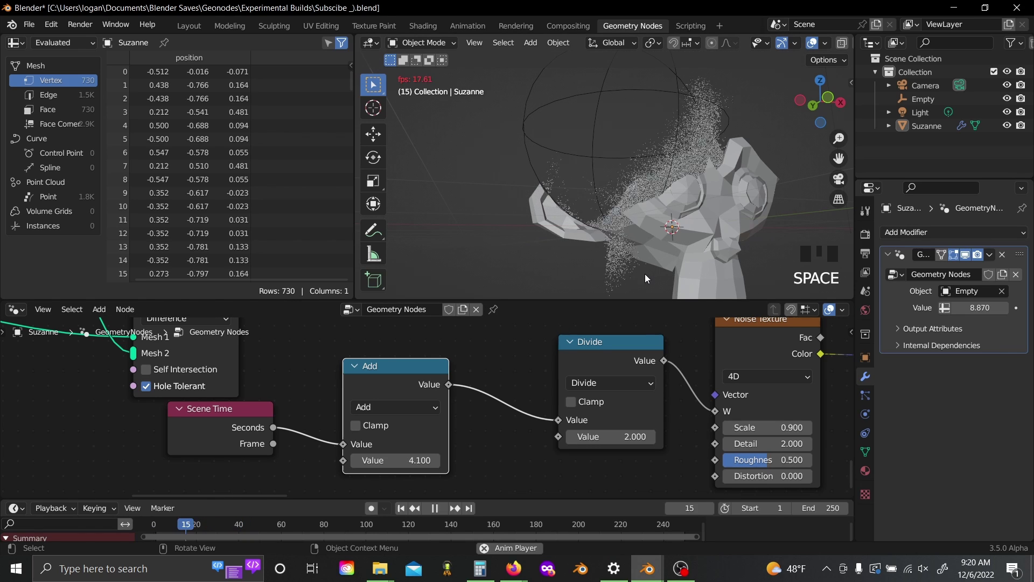
key("space")
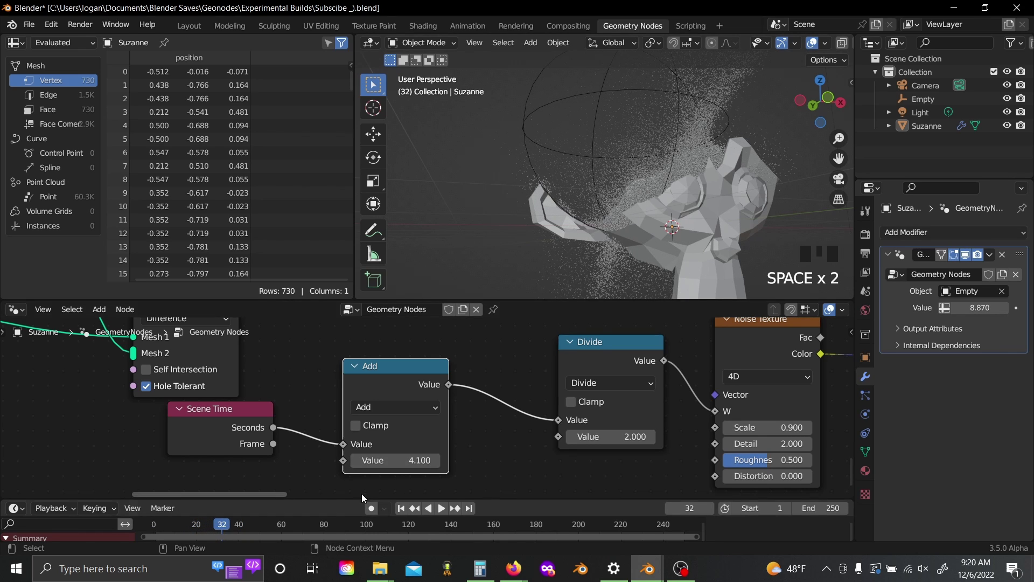
- Set the Add node's value to 5.3 and replay the simulation from the start
left_click_drag(391, 460, 455, 460)
left_click(154, 523)
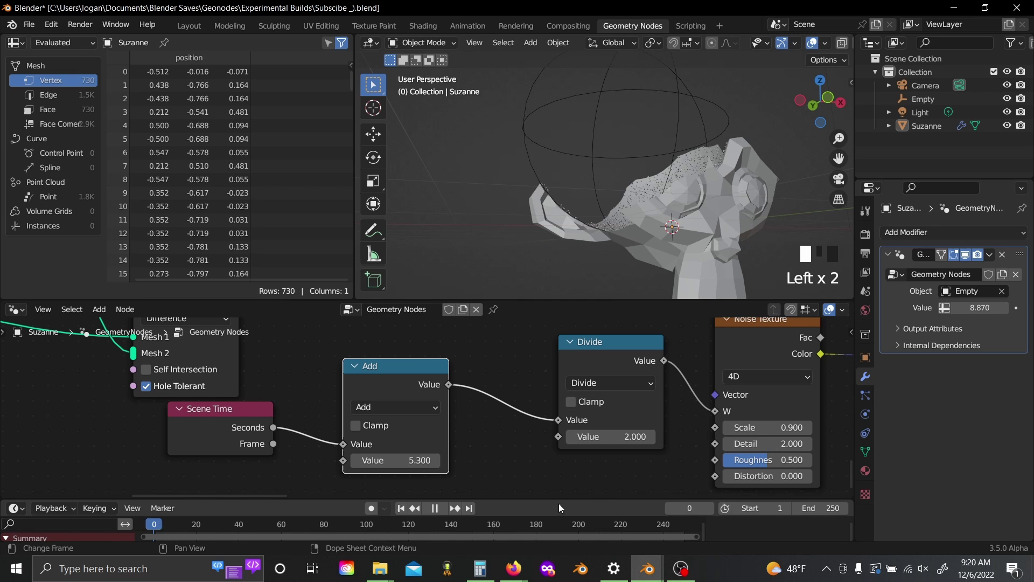
key("space")
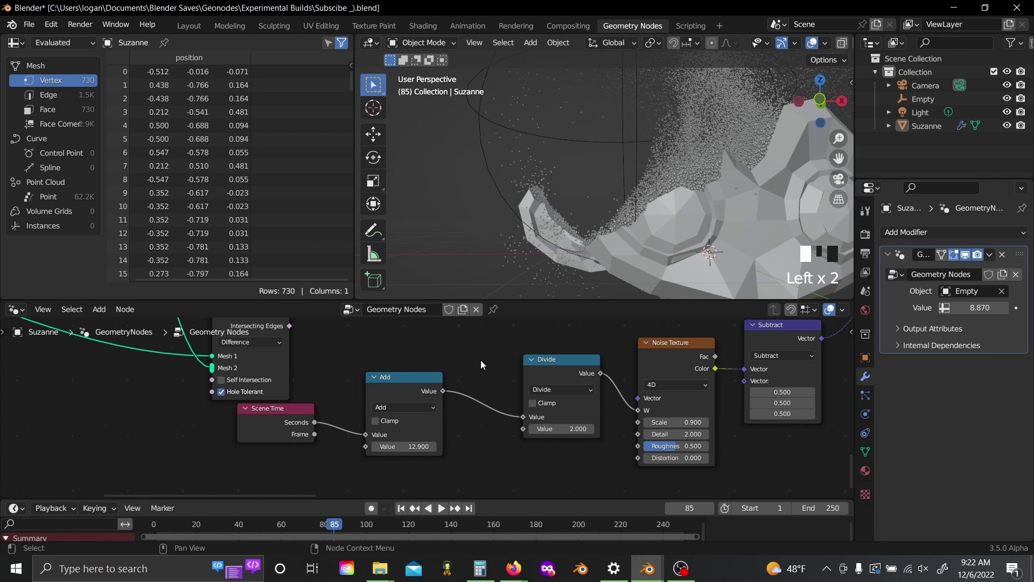
- Add a Store Named Attribute node on the link between Set Point Radius and Join Geometry
scroll(481, 360, "down", 6)
middle_click_drag(415, 381, 346, 439)
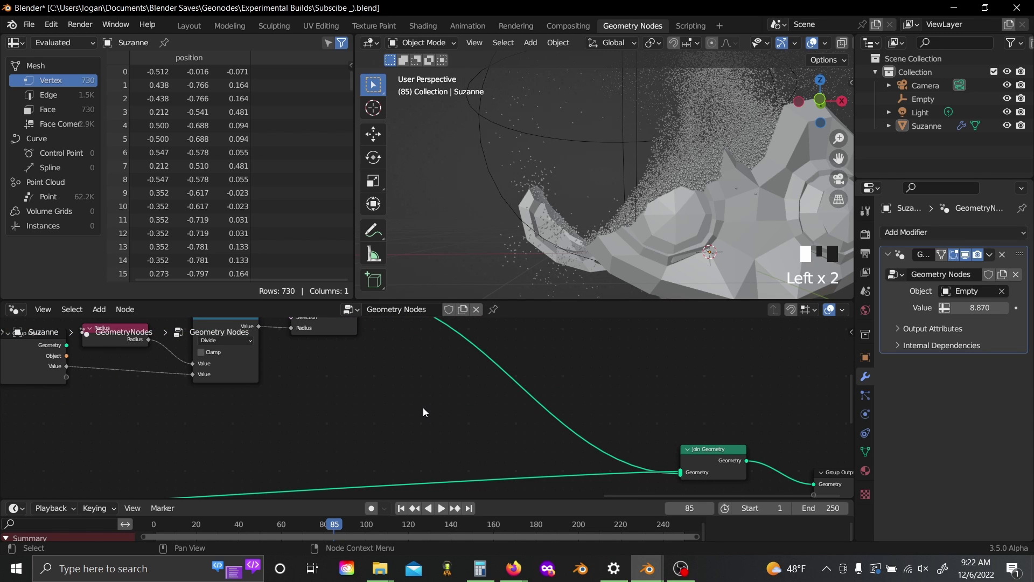
scroll(423, 412, "down", 2)
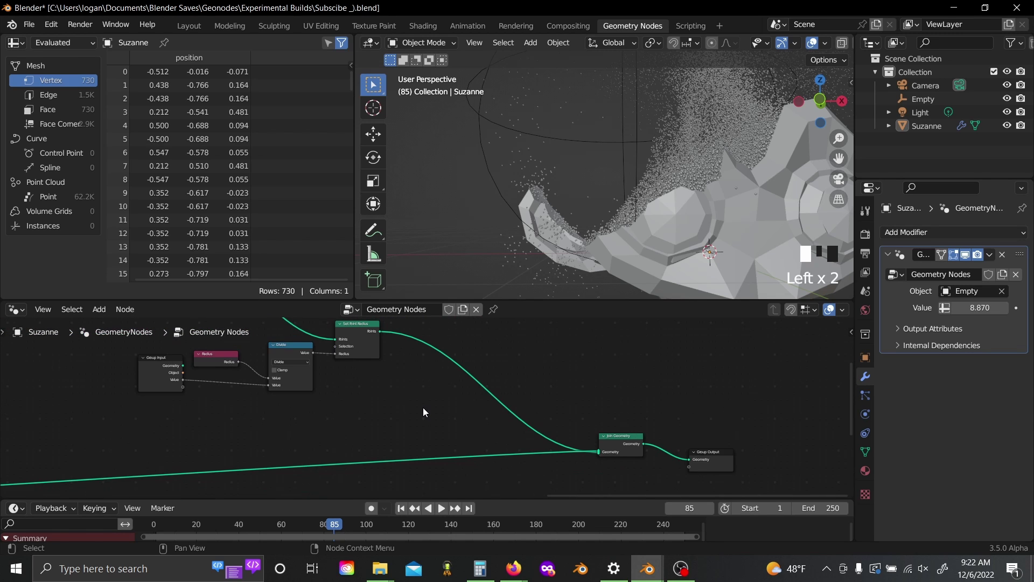
middle_click_drag(423, 412, 445, 425)
key("shift+a")
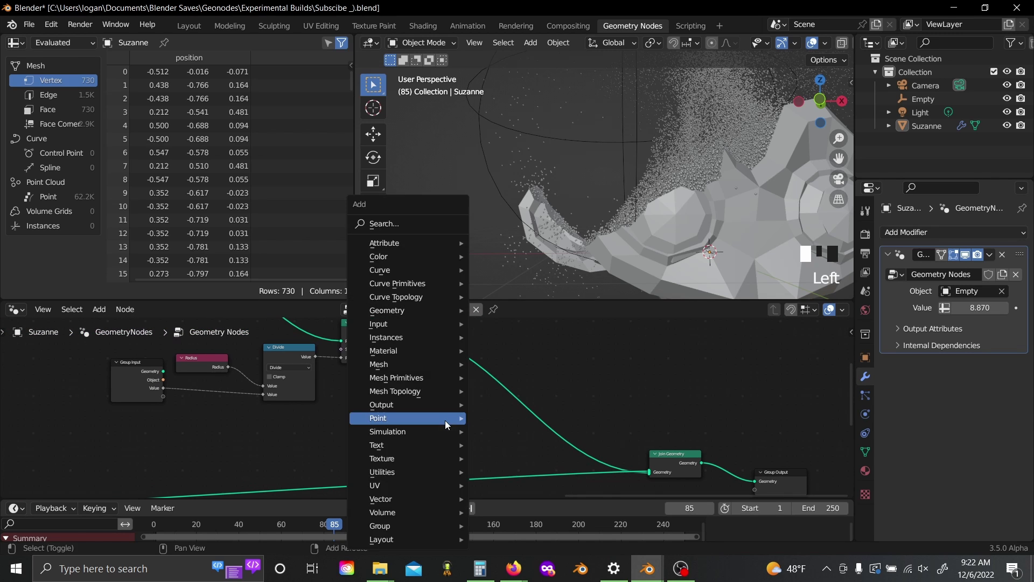
type("st")
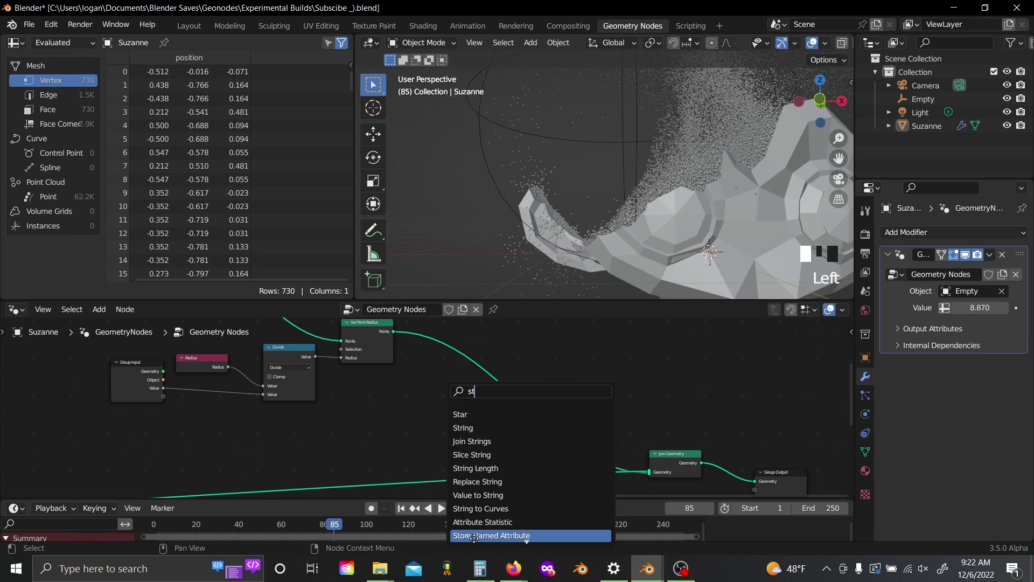
left_click(474, 535)
left_click(421, 434)
- Insert a Set Material node after Store Named Attribute and expose its Material input through the Group Input node
scroll(420, 434, "up", 2)
key("shift+a")
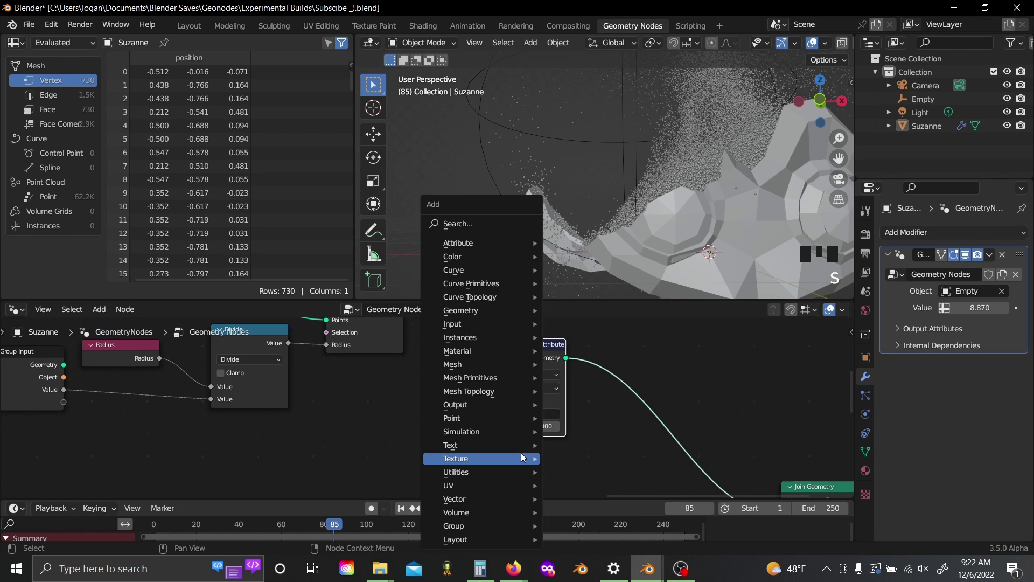
type("set m")
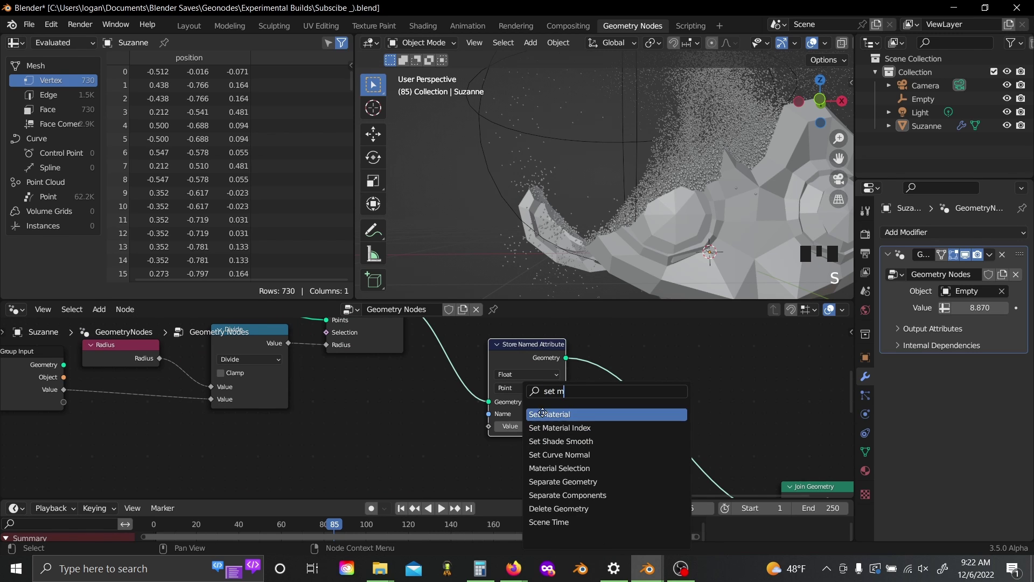
left_click(542, 413)
left_click(634, 403)
scroll(750, 346, "down", 1)
left_click_drag(158, 436, 650, 446)
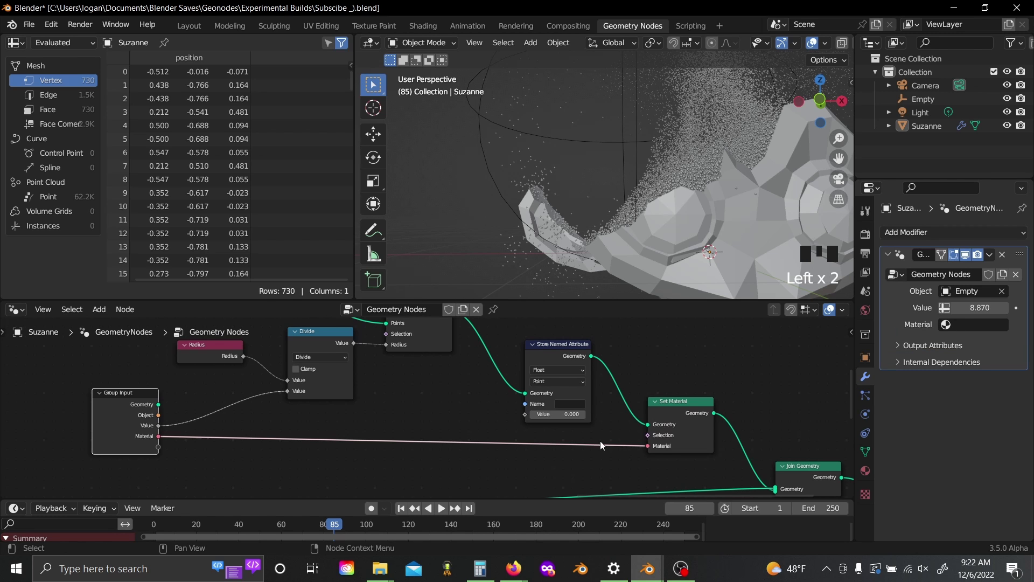
- Connect the Radius node to the Store Named Attribute's Value input and name the attribute PR
middle_click_drag(383, 407, 355, 432)
scroll(364, 442, "up", 1)
scroll(364, 441, "up", 3)
left_click_drag(215, 357, 512, 443)
scroll(200, 368, "down", 3)
left_click(553, 429)
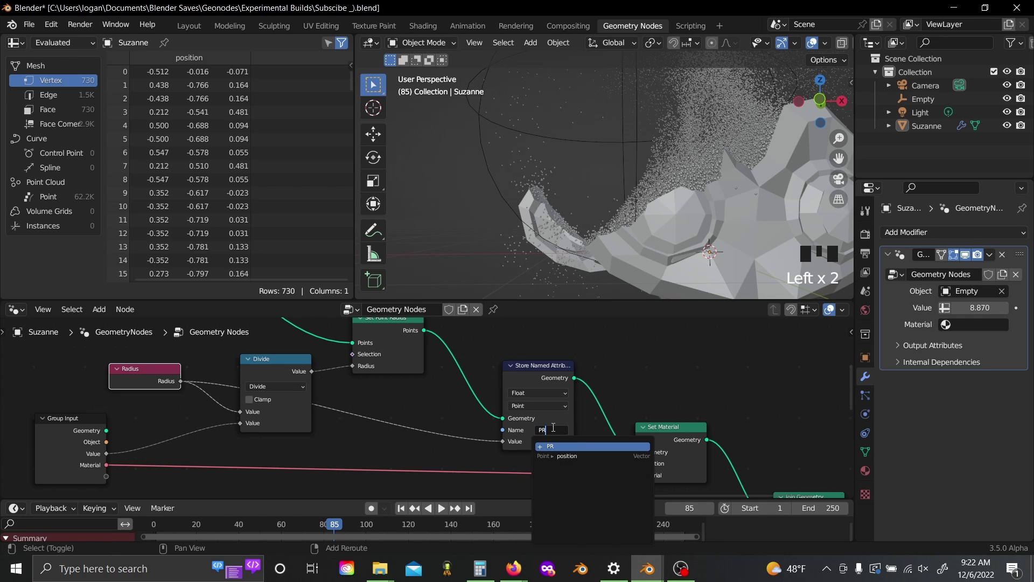
type("PR")
key("Return")
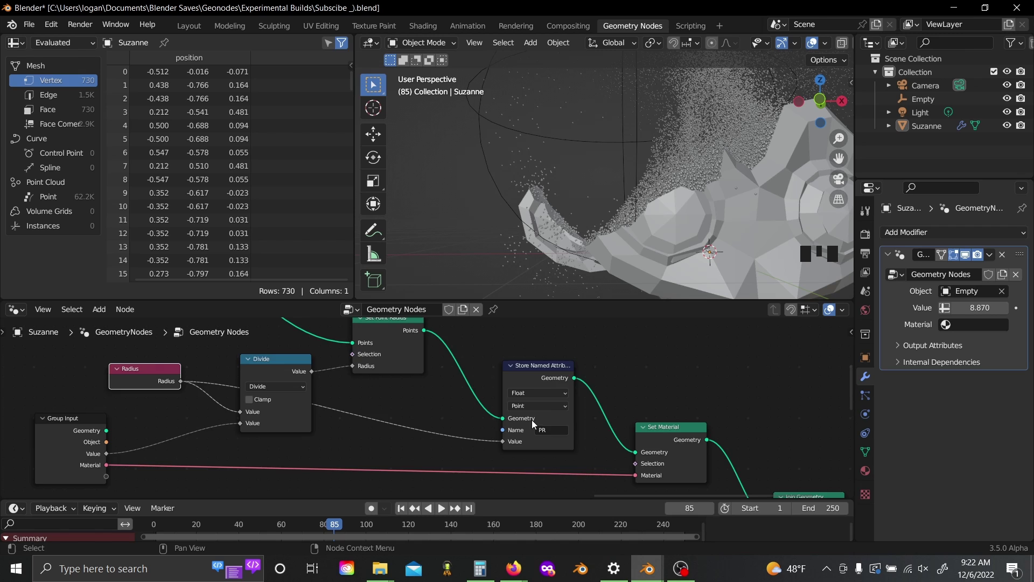
- Add a Group Input node near Distribute Points on Faces and expose the Density input as a modifier parameter
scroll(532, 418, "down", 9)
middle_click_drag(531, 419, 845, 415)
middle_click_drag(6, 415, 273, 451)
scroll(232, 437, "up", 1)
scroll(232, 439, "up", 5)
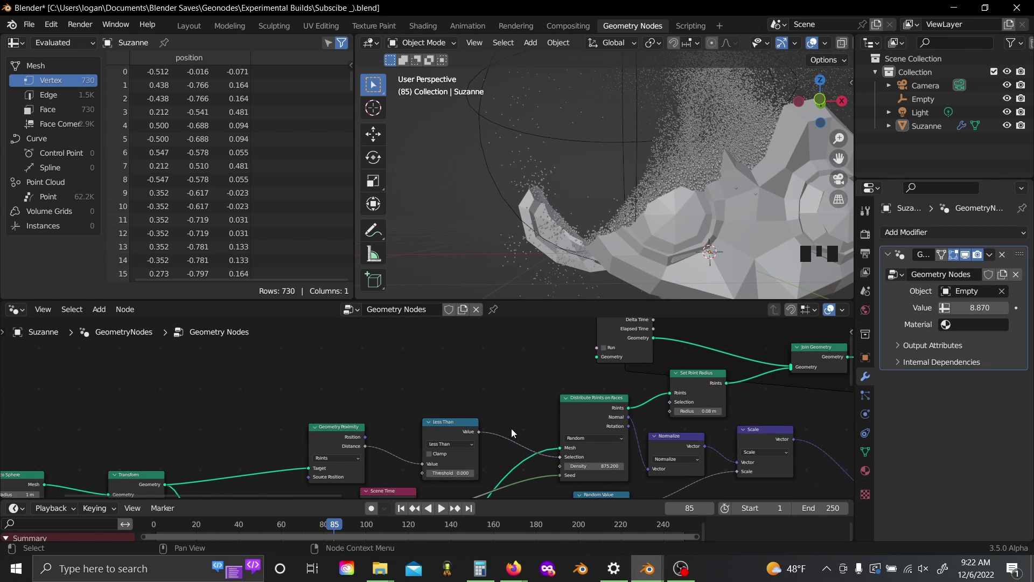
middle_click_drag(512, 431, 402, 416)
scroll(402, 415, "up", 4)
key("shift+a")
key("s")
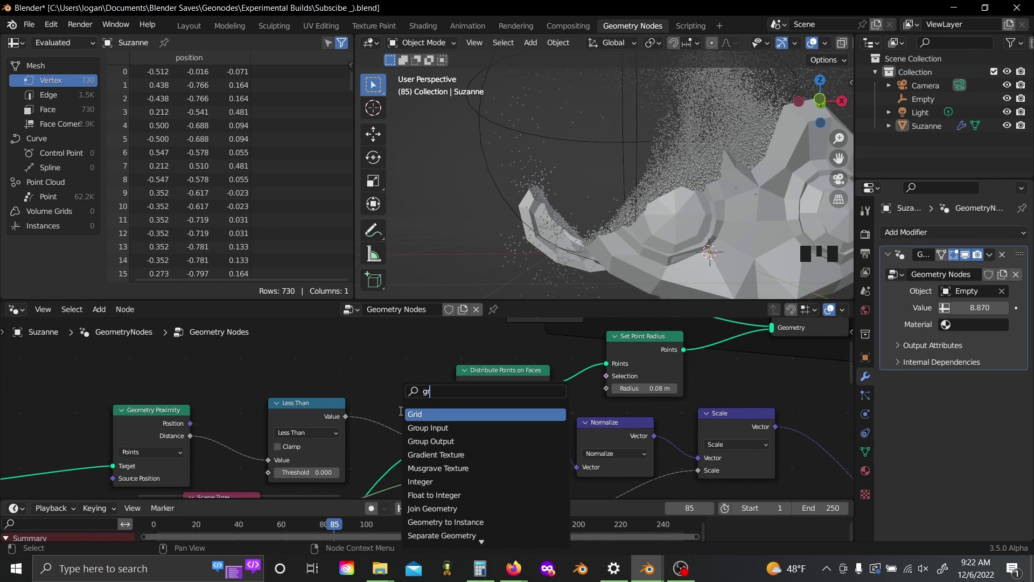
left_click(431, 428)
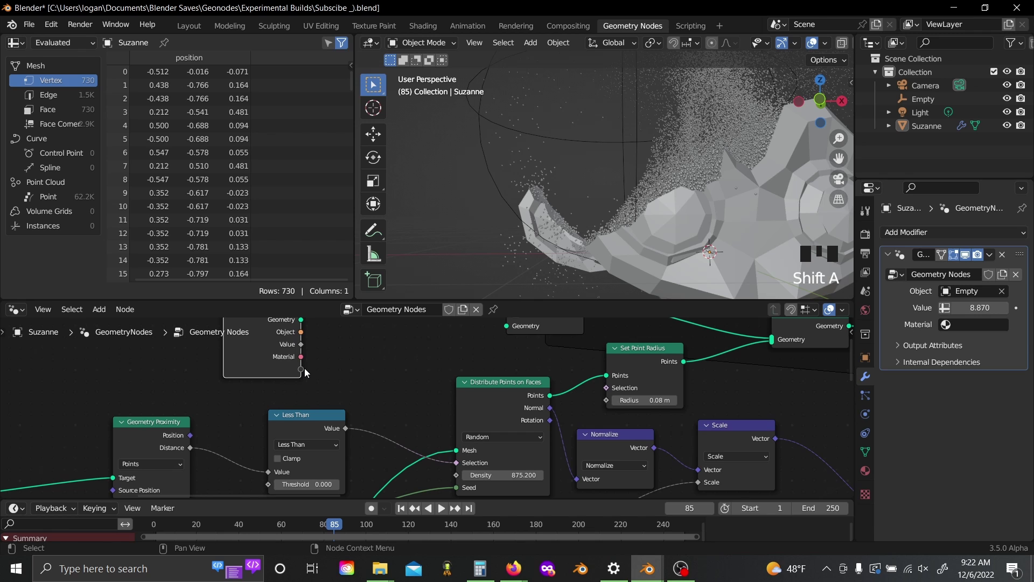
left_click_drag(451, 475, 460, 459)
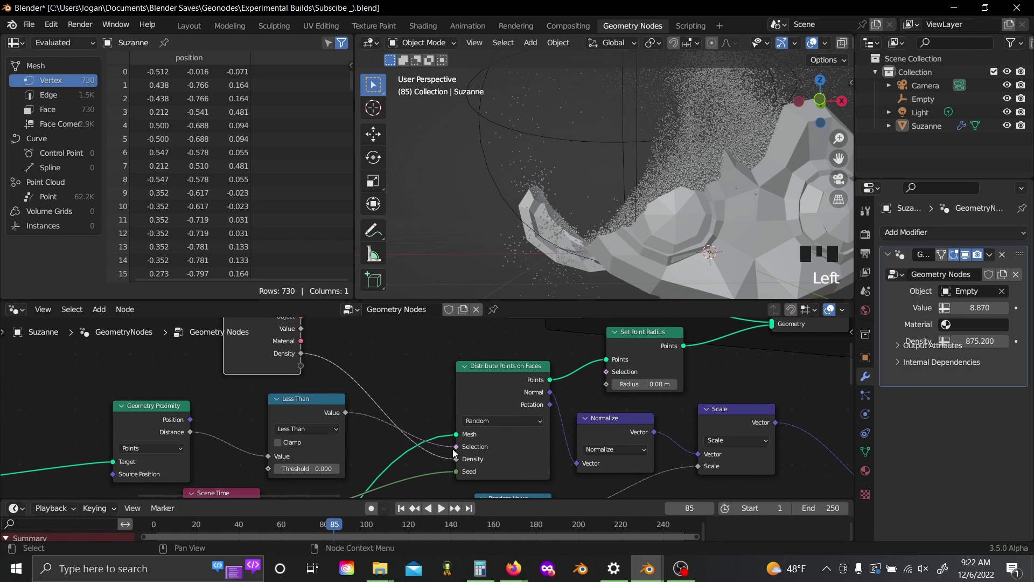
- Save the file and, in the Shading workspace, set the render engine to Cycles
left_click(424, 25)
key("ctrl+s")
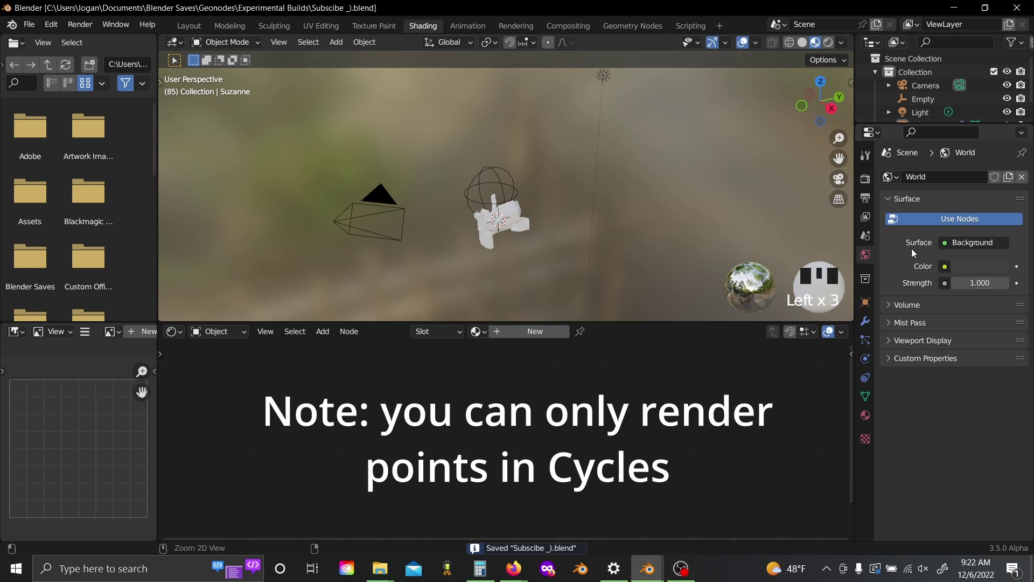
left_click(867, 179)
left_click(978, 180)
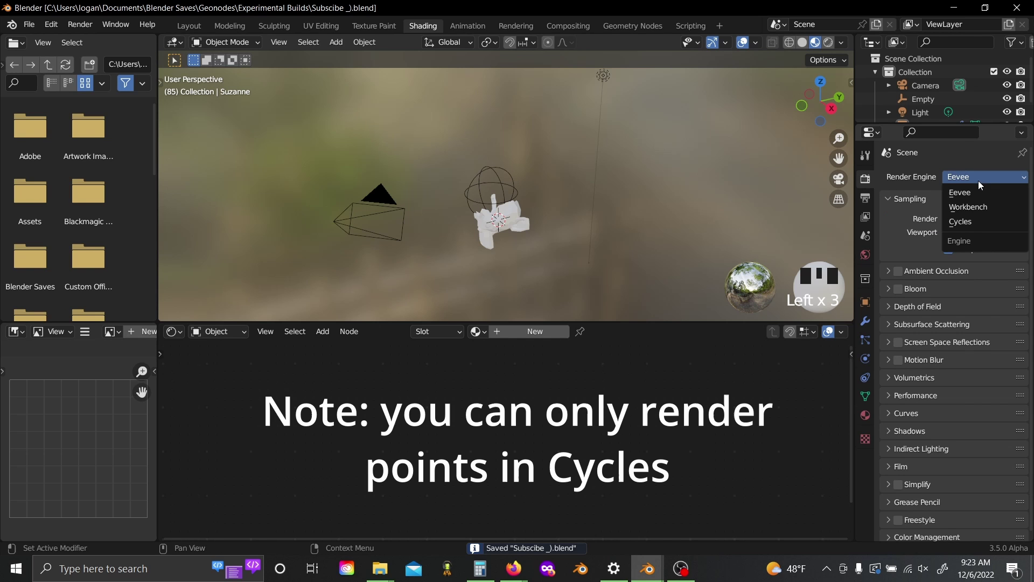
left_click(978, 219)
- Frame the monkey head more closely and switch the 3D view to rendered shading
middle_click_drag(563, 224, 632, 196)
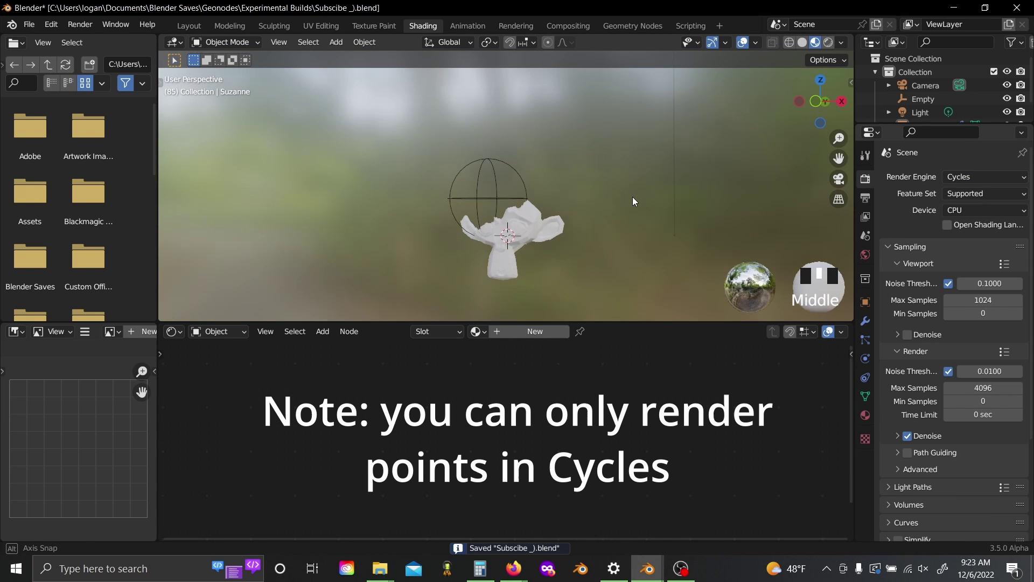
scroll(630, 245, "up", 3)
middle_click_drag(630, 245, 787, 65, "shift")
left_click(828, 42)
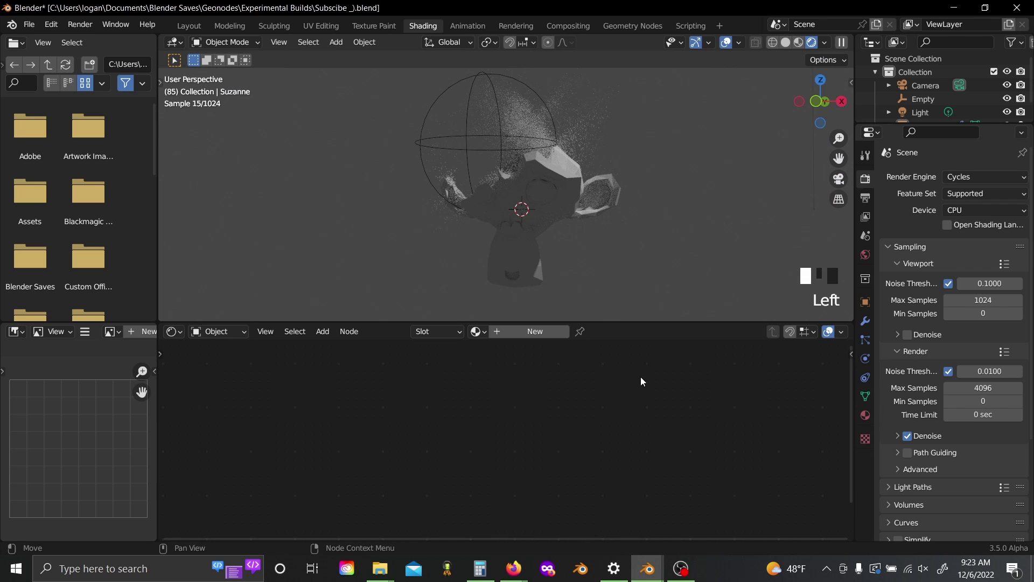
- Create a new material on the monkey head and add a second material slot with its own new material
left_click(528, 213)
left_click(546, 333)
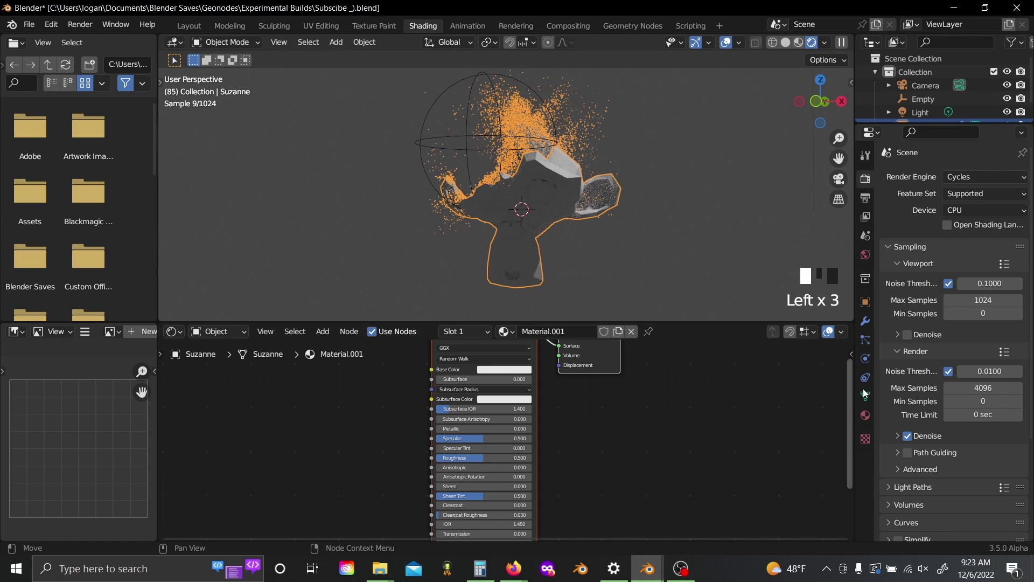
left_click(867, 415)
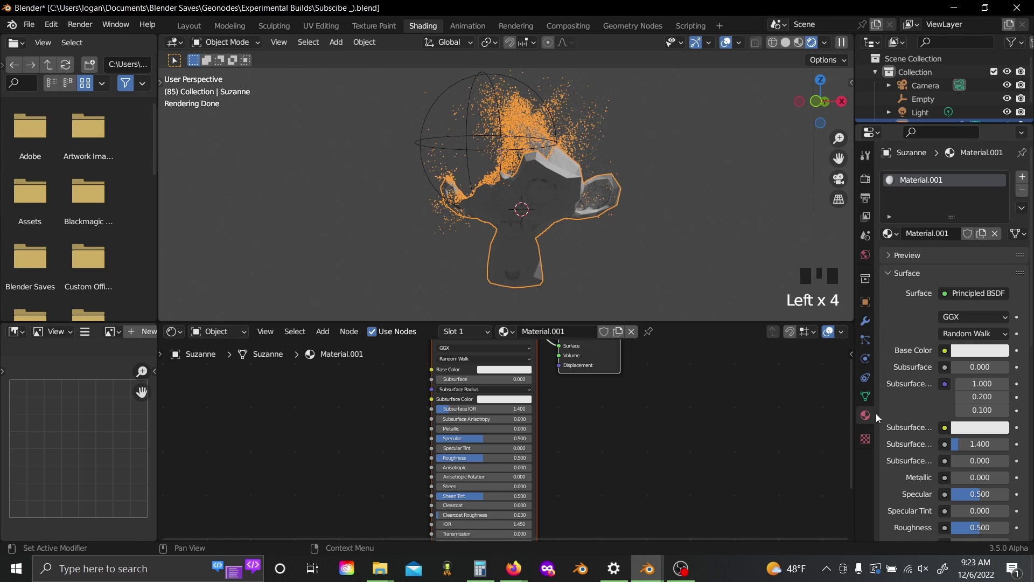
left_click(1022, 178)
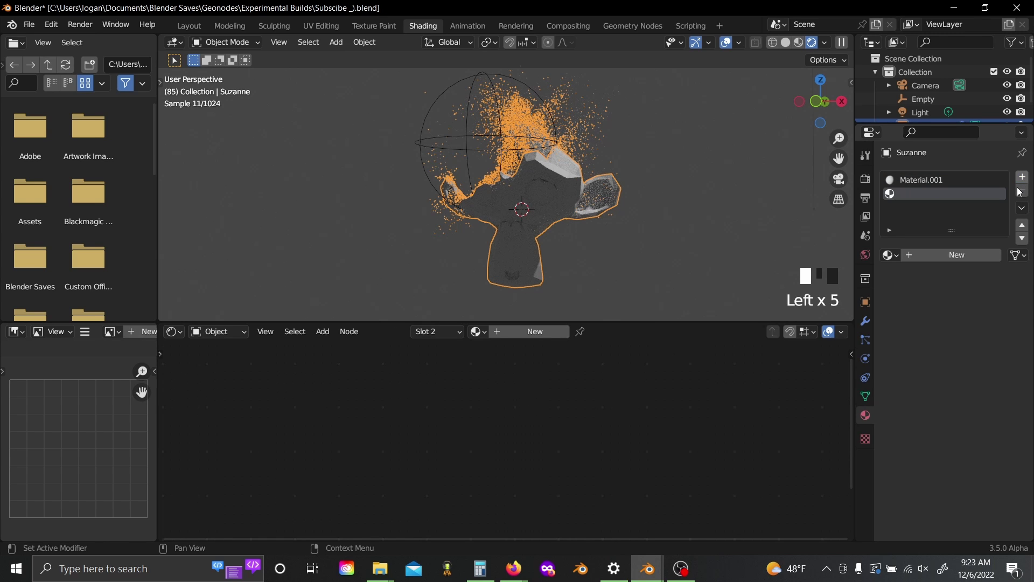
left_click(922, 256)
left_click(922, 181)
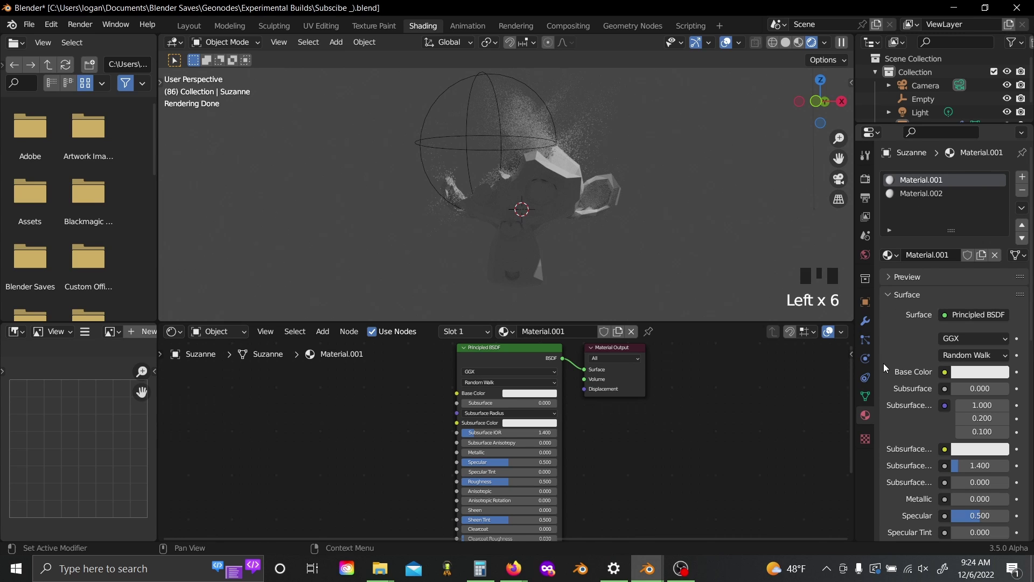
- Assign Material.002 to the Material input of the monkey's Geometry Nodes modifier
left_click(865, 321)
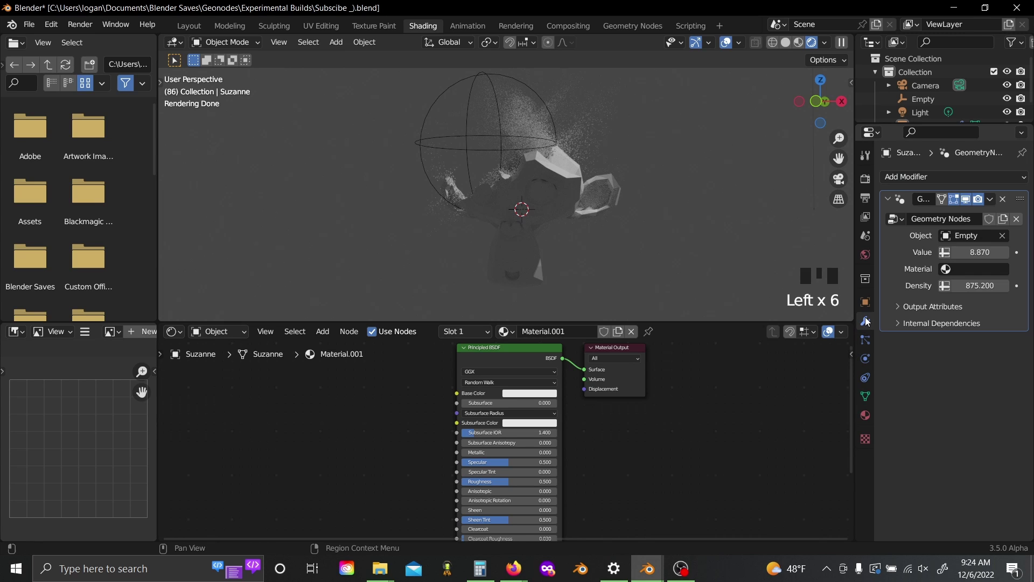
left_click(943, 269)
left_click(933, 329)
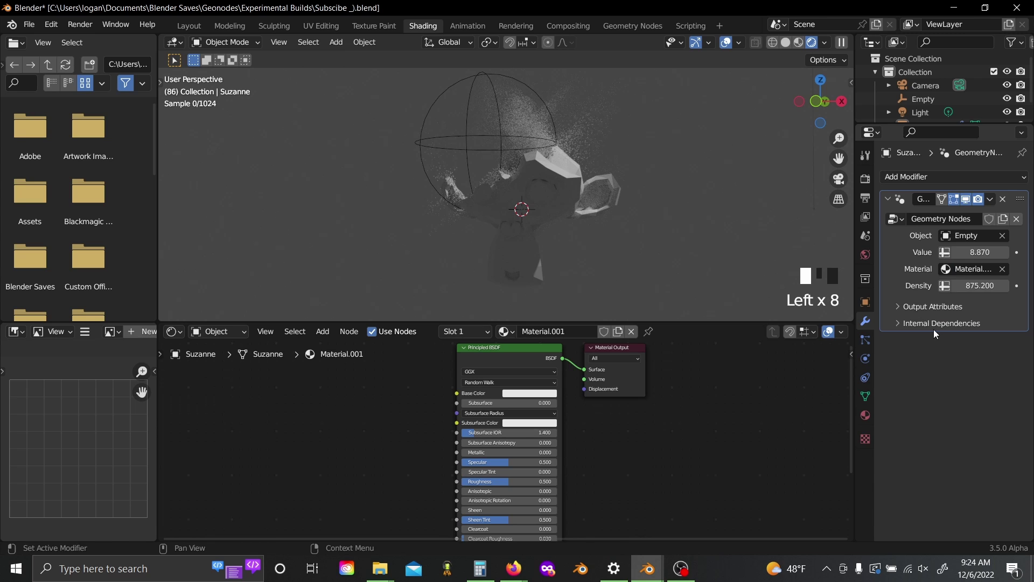
- Set the Base Color of Material.002 to black in its Principled BSDF node
left_click(864, 415)
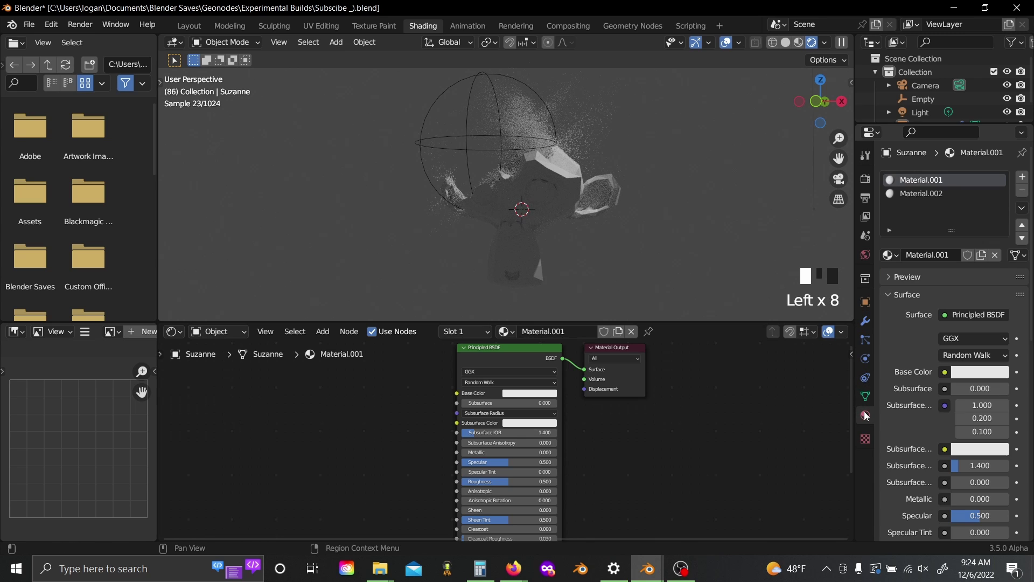
left_click(941, 194)
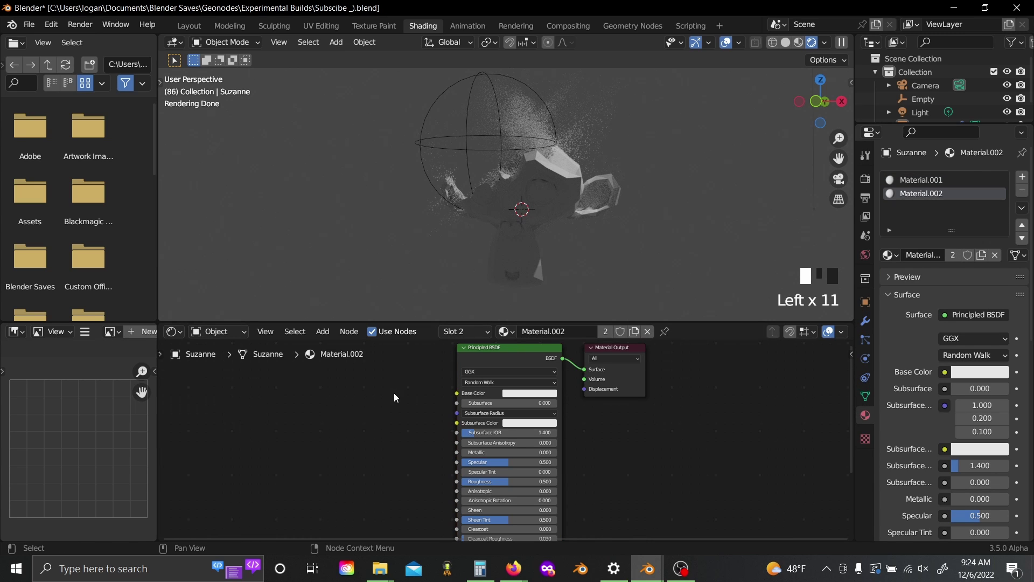
left_click(512, 394)
left_click_drag(554, 371, 506, 371)
left_click(373, 423)
scroll(377, 423, "down", 3)
middle_click_drag(390, 426, 404, 420)
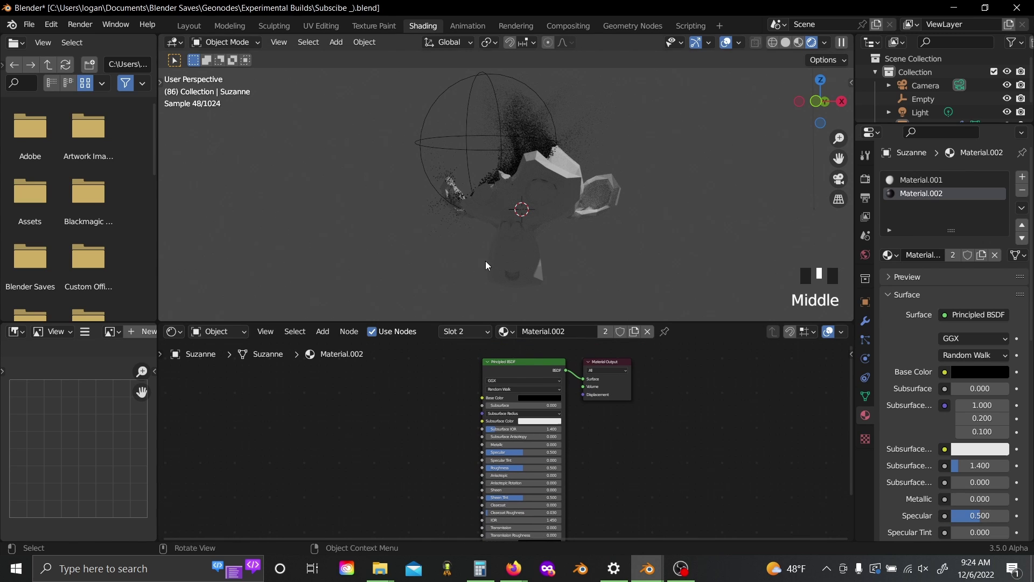
- Add an Attribute node ahead of the Principled BSDF in Material.002 and set its attribute name to PR
mouse_move(485, 261)
middle_mouse_down()
mouse_move(570, 221)
mouse_move(622, 266)
mouse_move(539, 67)
mouse_move(488, 277)
middle_mouse_up()
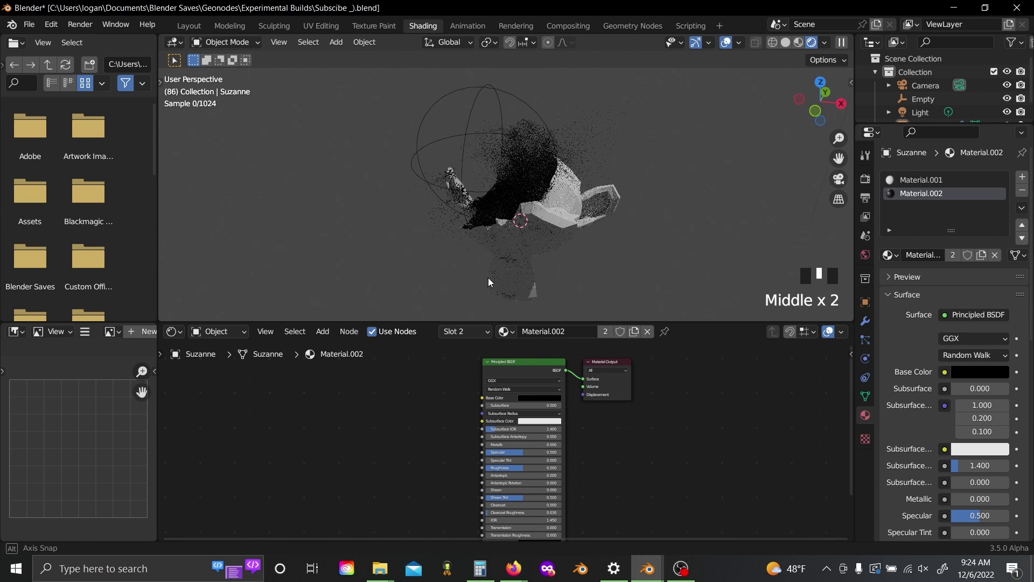
scroll(496, 277, "up", 3)
scroll(379, 517, "down", 2)
scroll(379, 517, "down", 2)
left_click(466, 477)
middle_click_drag(379, 517, 615, 445)
scroll(466, 477, "up", 9)
key("shift+a")
left_click(450, 443)
type("att")
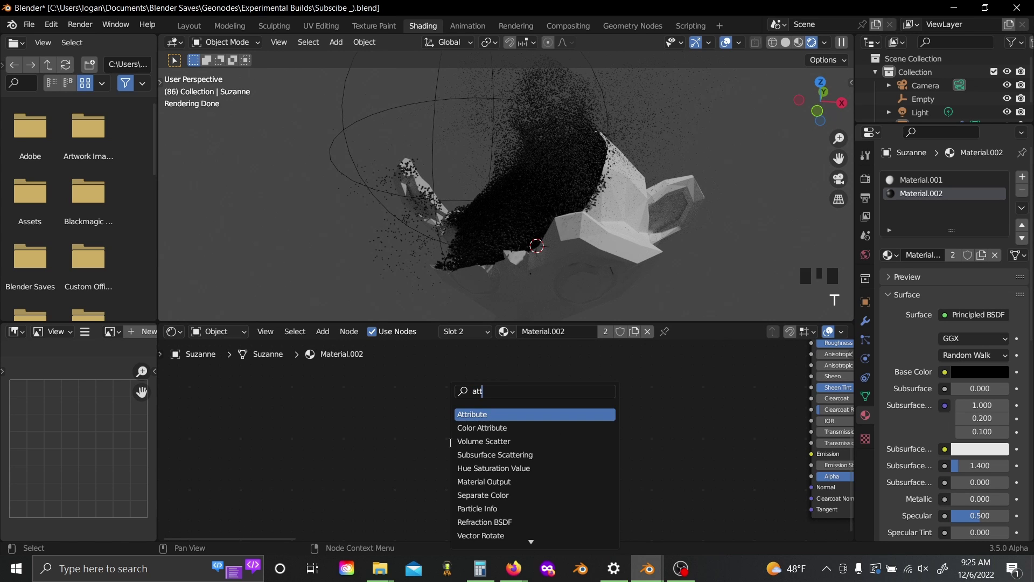
key("Return")
left_click(424, 392)
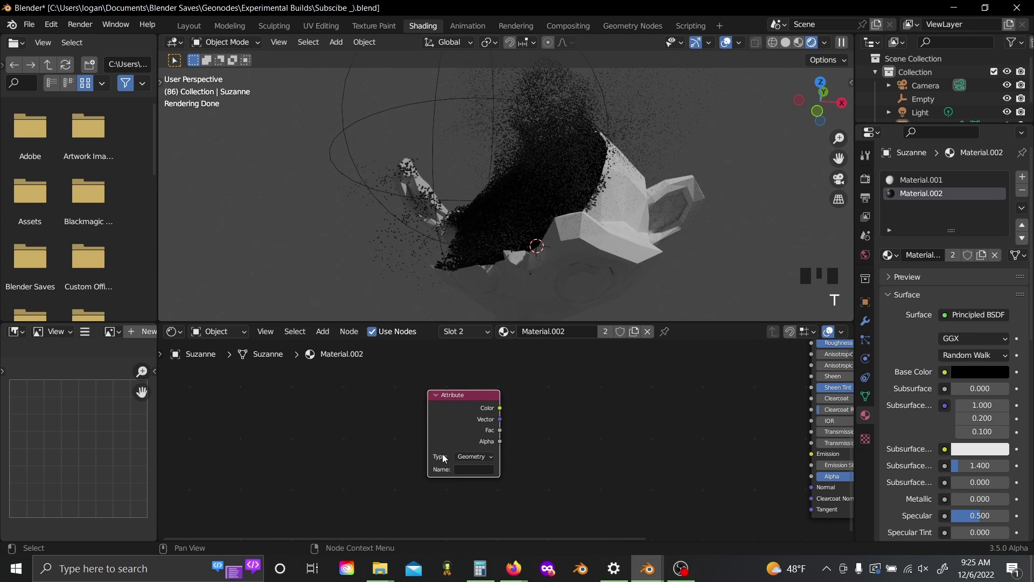
left_click(463, 468)
key("Return")
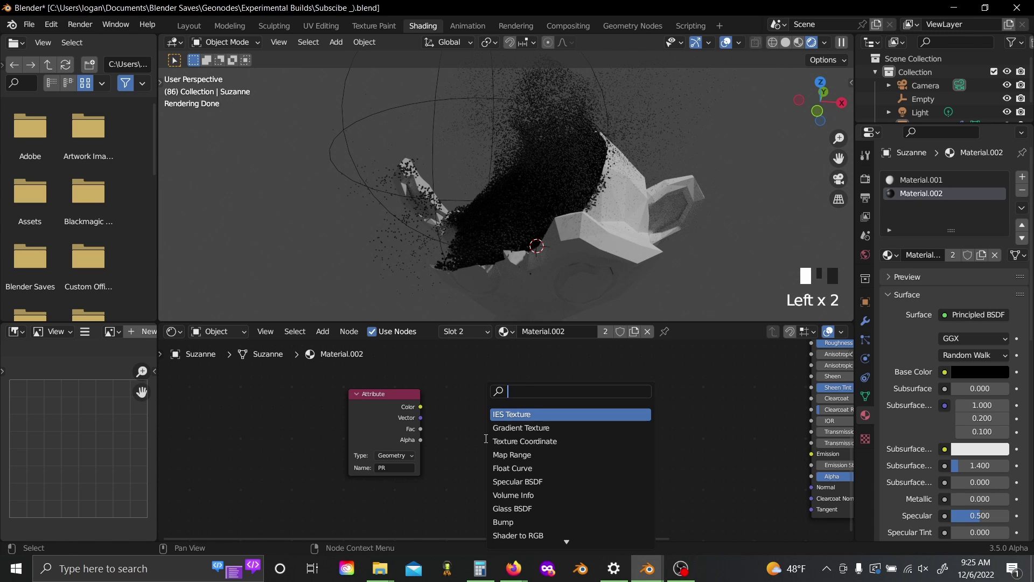
- Add a Math node beside the Attribute node and set its operation to Multiply
type("A")
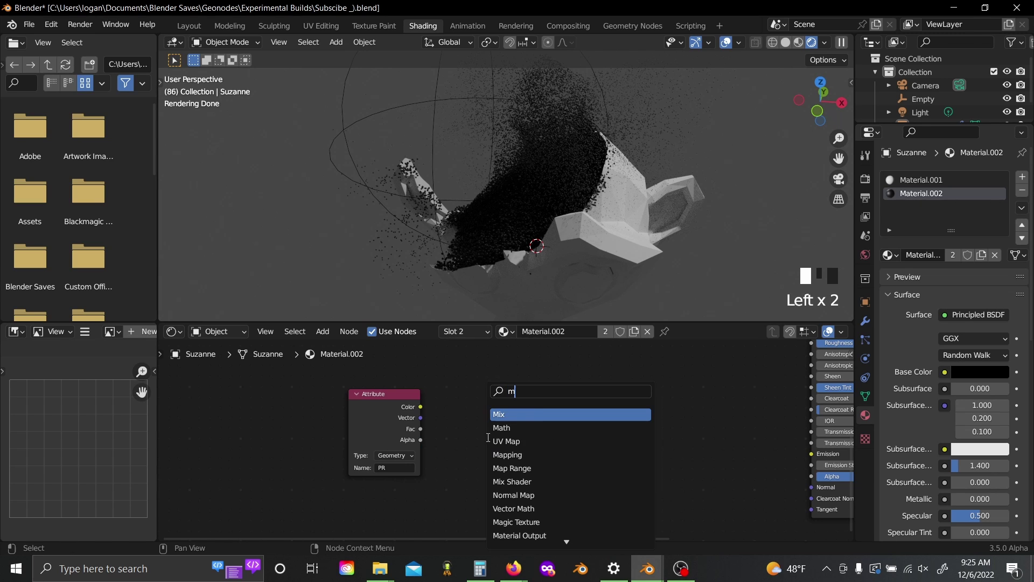
key("Return")
left_click(522, 416)
left_click(522, 416)
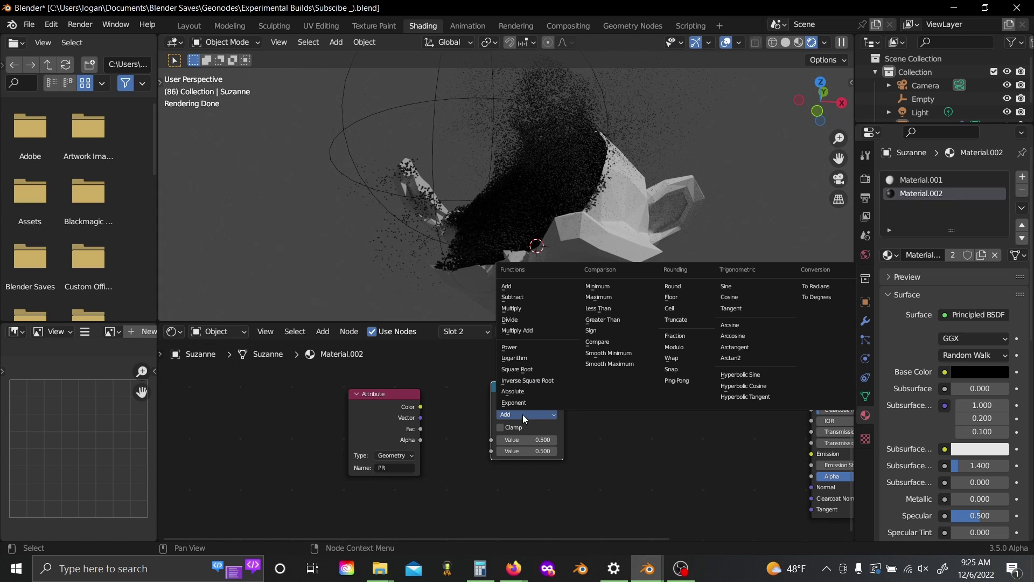
left_click(522, 436)
- Connect the Attribute node's Fac output to the Multiply node and set the second value to 100
scroll(402, 425, "up", 1)
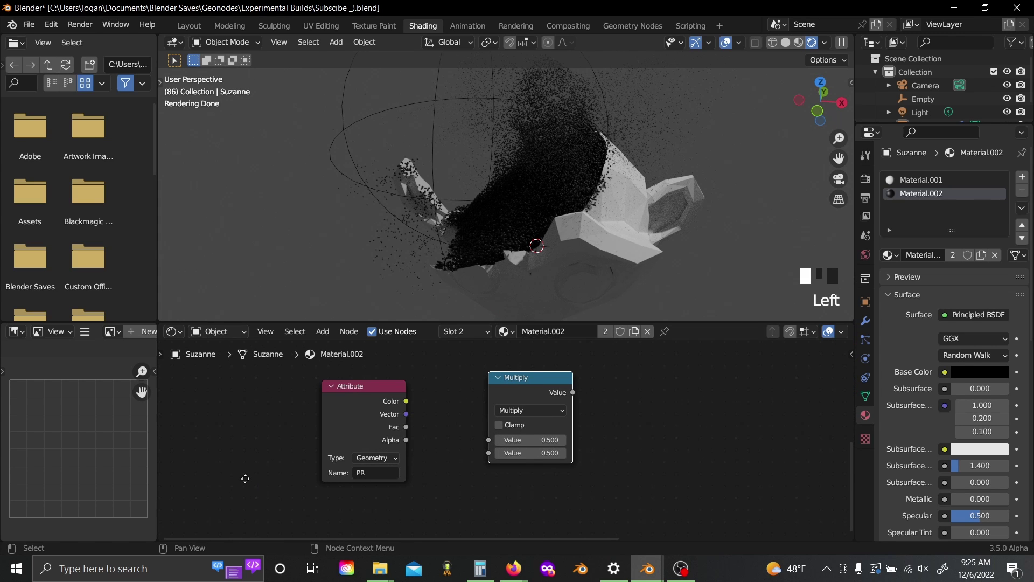
middle_click_drag(245, 478, 208, 492)
scroll(273, 468, "up", 1)
left_click_drag(341, 443, 436, 458)
left_click(482, 472)
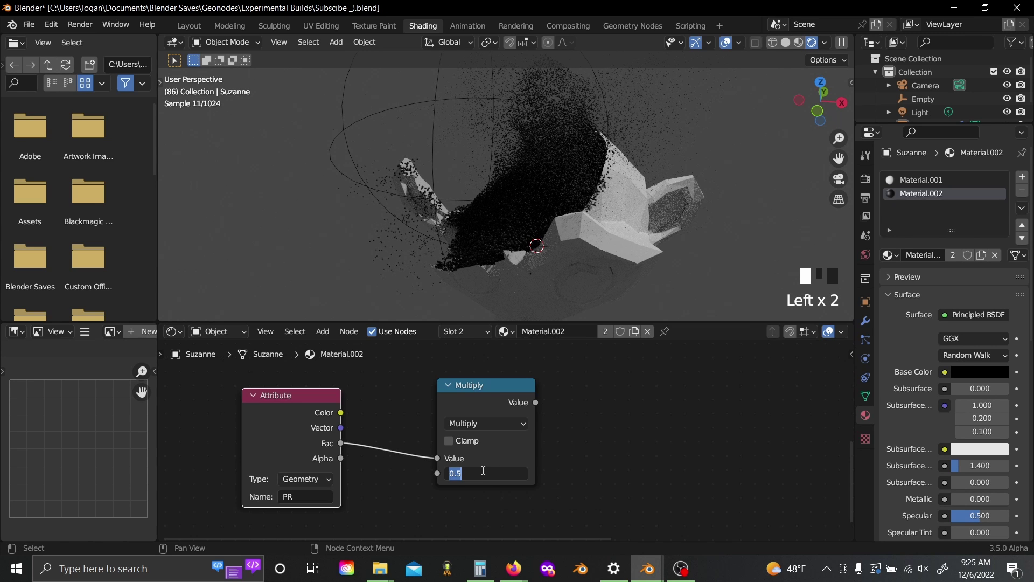
type("0")
key("Return")
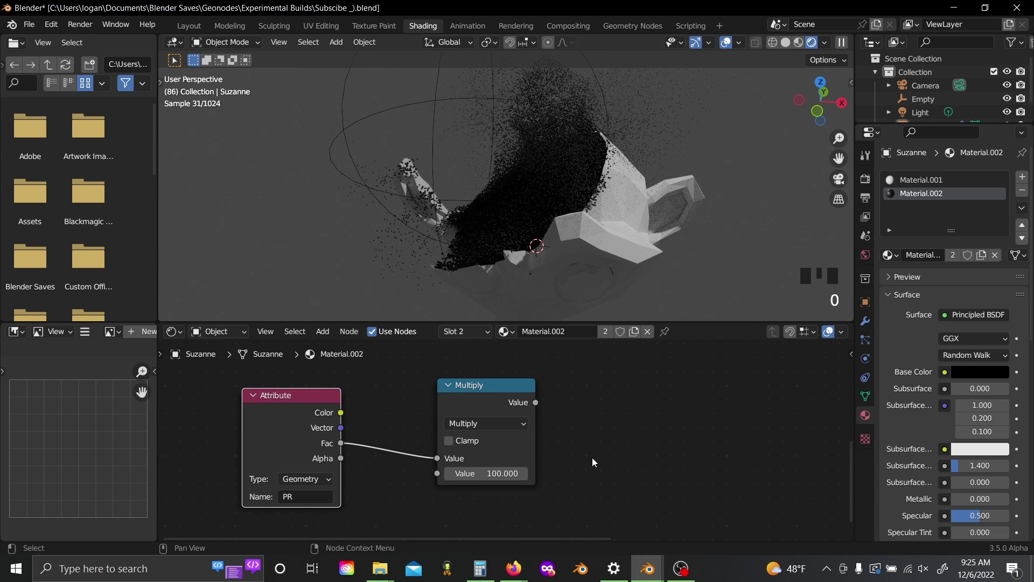
- Preview the Multiply node's output directly on the material surface
scroll(593, 457, "down", 5)
middle_click_drag(570, 459, 484, 432)
left_click(429, 413, "ctrl+shift")
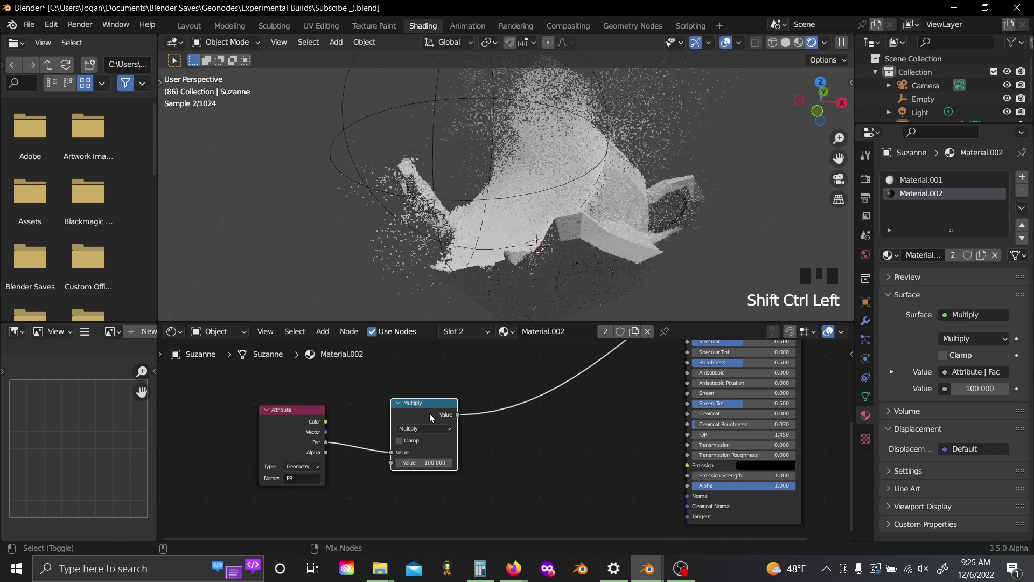
- Insert a ColorRamp node after Multiply and move its black stop to position 0.600
scroll(537, 415, "up", 5)
key("shift+a")
left_click(536, 402)
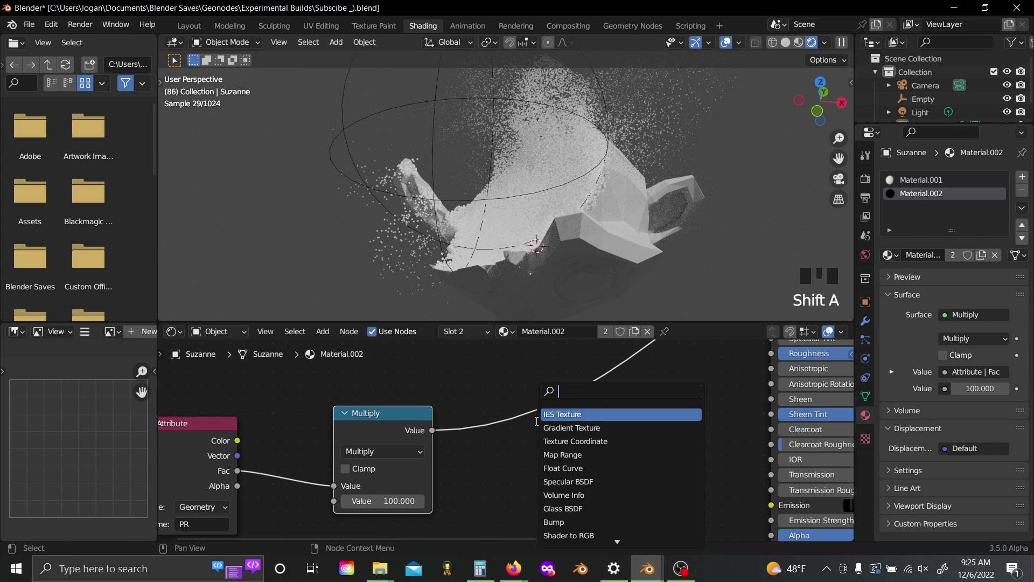
type("col")
left_click(559, 412)
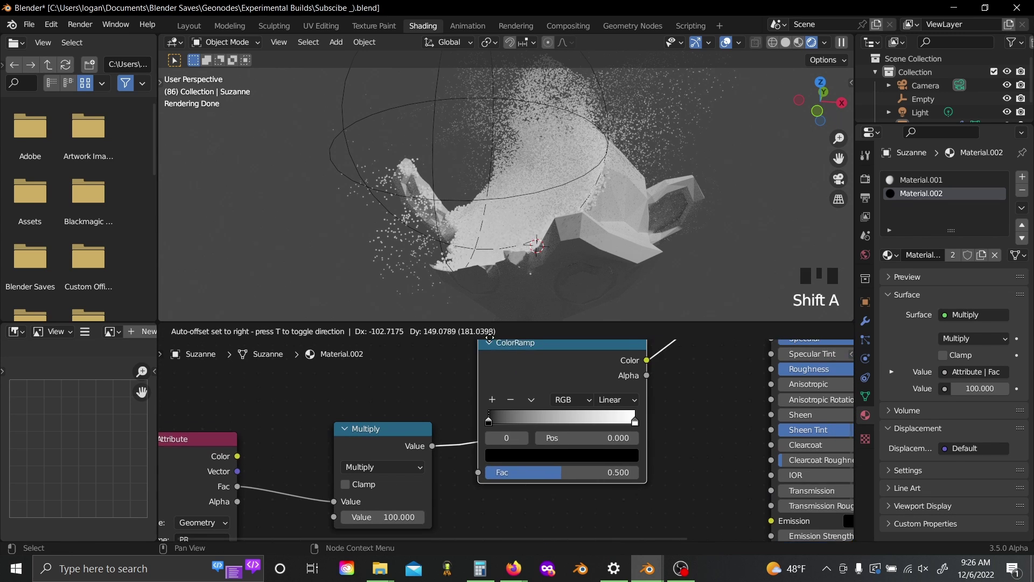
left_click(512, 345)
left_click_drag(501, 421, 593, 432)
middle_click_drag(605, 301, 716, 173)
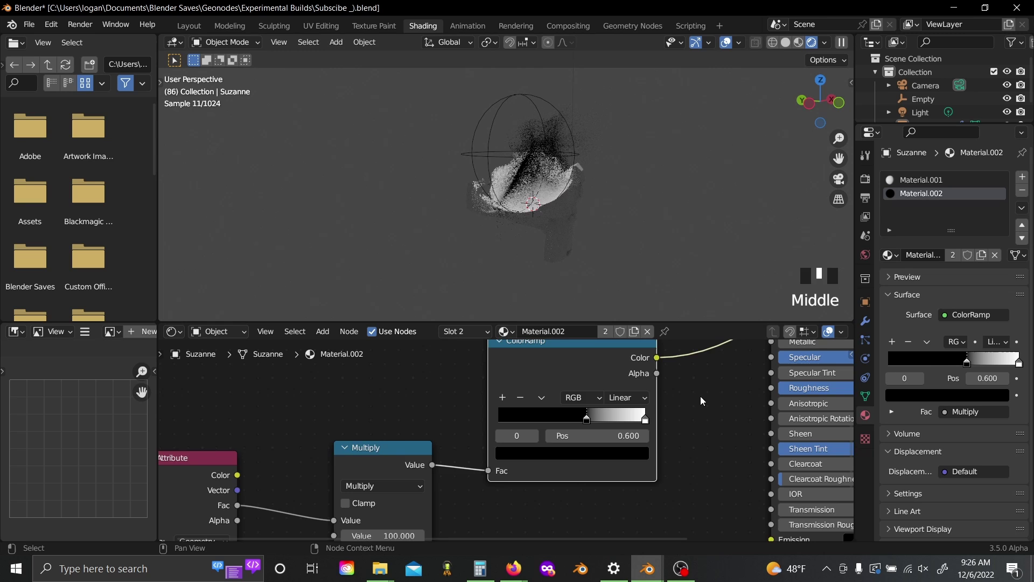
- Take the ColorRamp out of the node chain and connect Multiply's value to the Principled BSDF's Emission Strength
scroll(680, 439, "down", 7)
left_click_drag(192, 399, 527, 490)
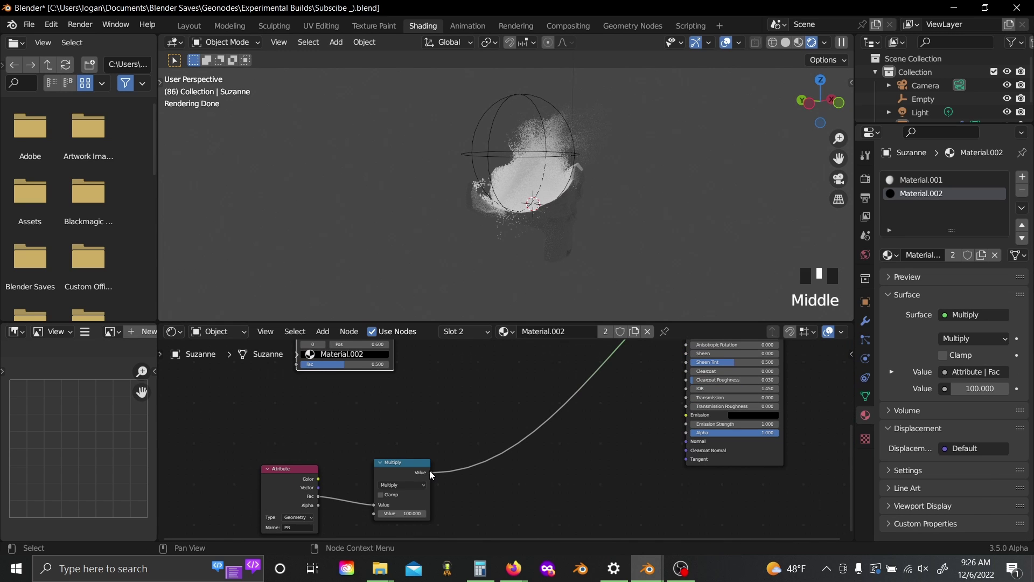
left_click_drag(430, 472, 685, 425)
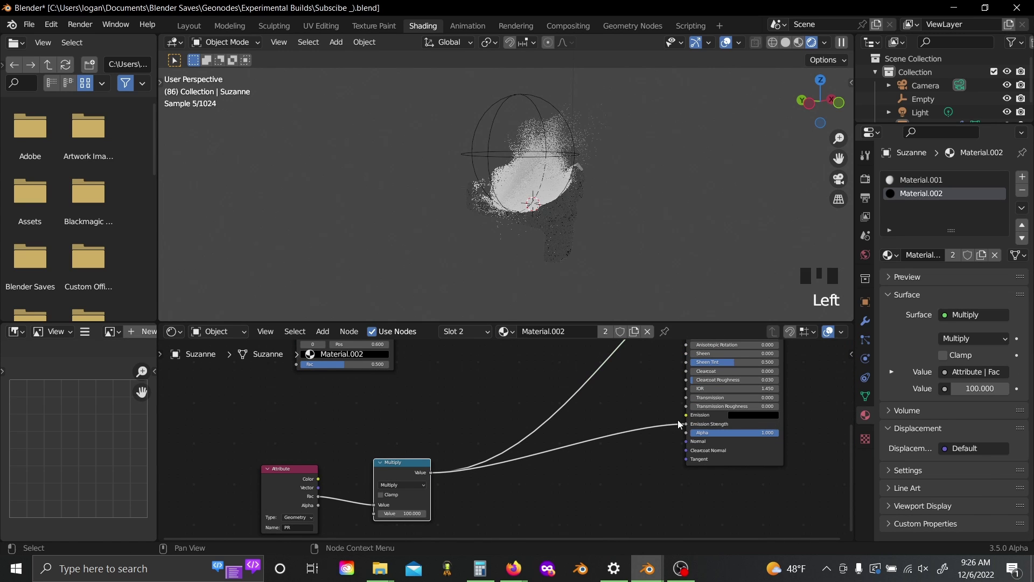
- Set the Emission color to a bright blue at full value and route the Principled BSDF to the Material Output
middle_click_drag(481, 422, 427, 454)
scroll(583, 480, "up", 7)
left_click(582, 480)
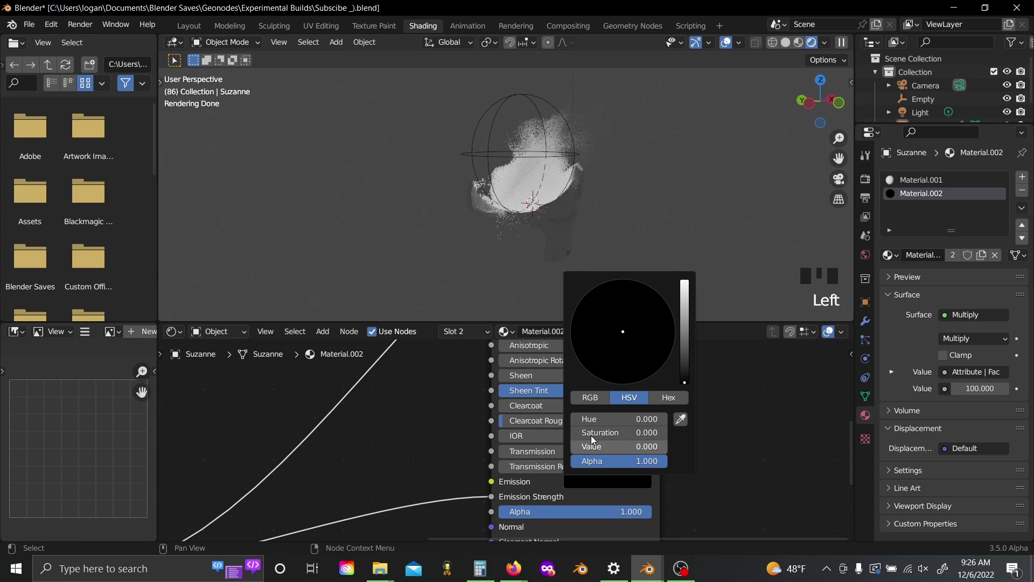
left_click_drag(601, 446, 666, 446)
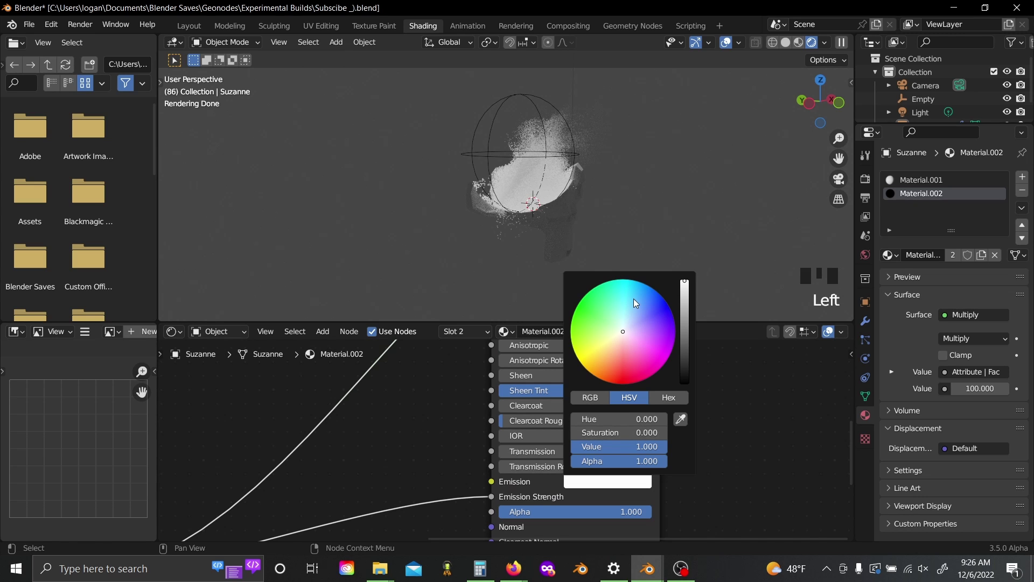
scroll(770, 434, "down", 5)
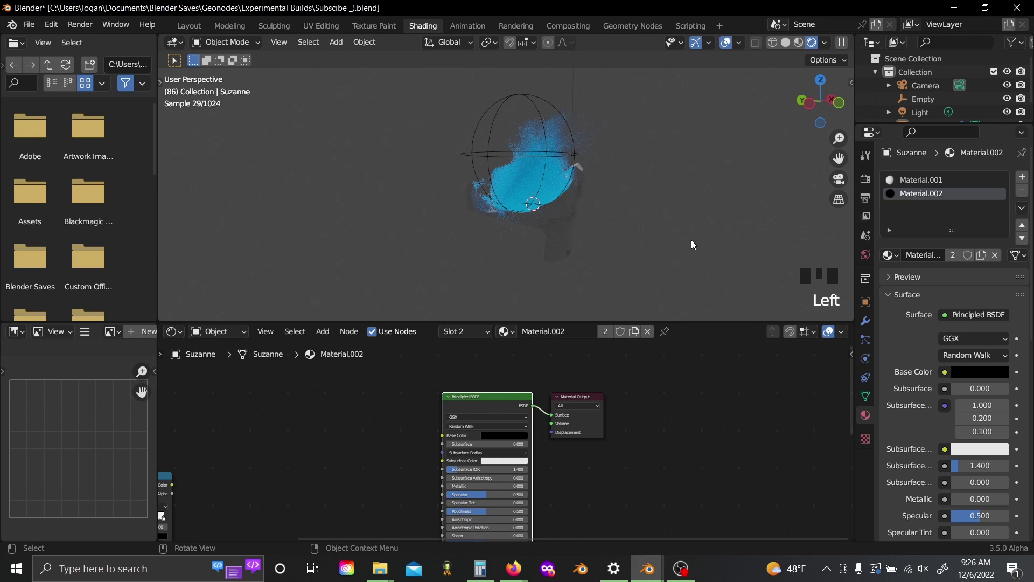
- Examine the emissive particles up close in the rendered view and the modifier's inputs in the Geometry Nodes workspace
middle_click_drag(690, 240, 646, 241)
scroll(590, 224, "up", 5)
middle_click_drag(589, 224, 516, 257)
middle_click_drag(527, 212, 530, 138)
scroll(521, 160, "up", 3)
scroll(529, 149, "up", 3)
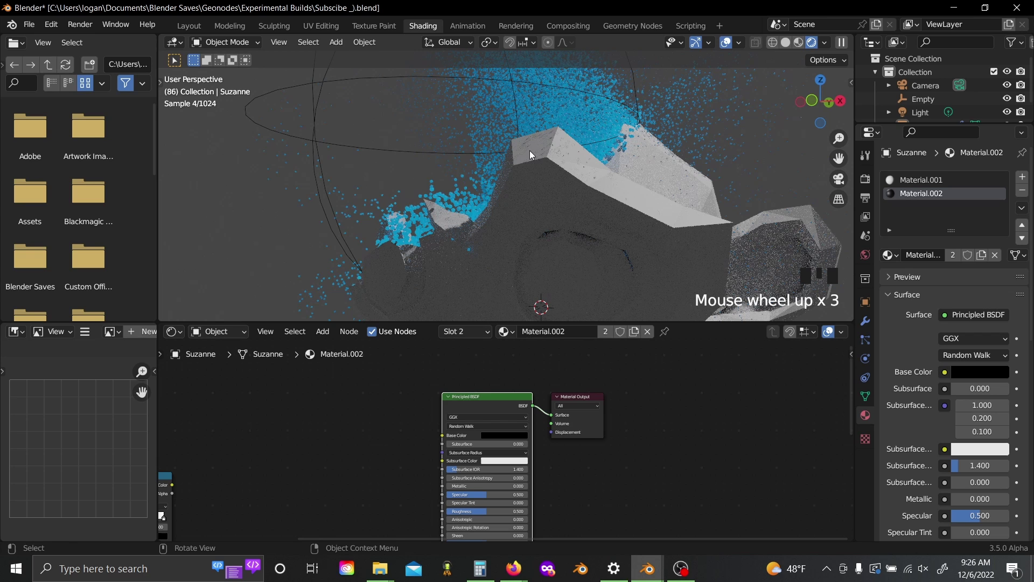
left_click(618, 27)
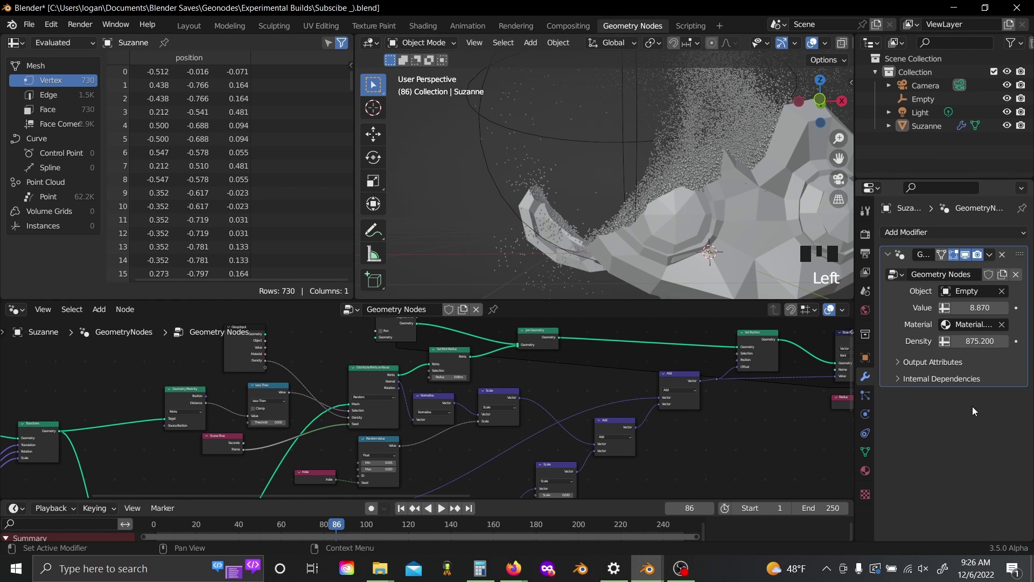
- In the Layout workspace, play the animation and try scaling up the Empty sphere around the monkey head
left_click(414, 25)
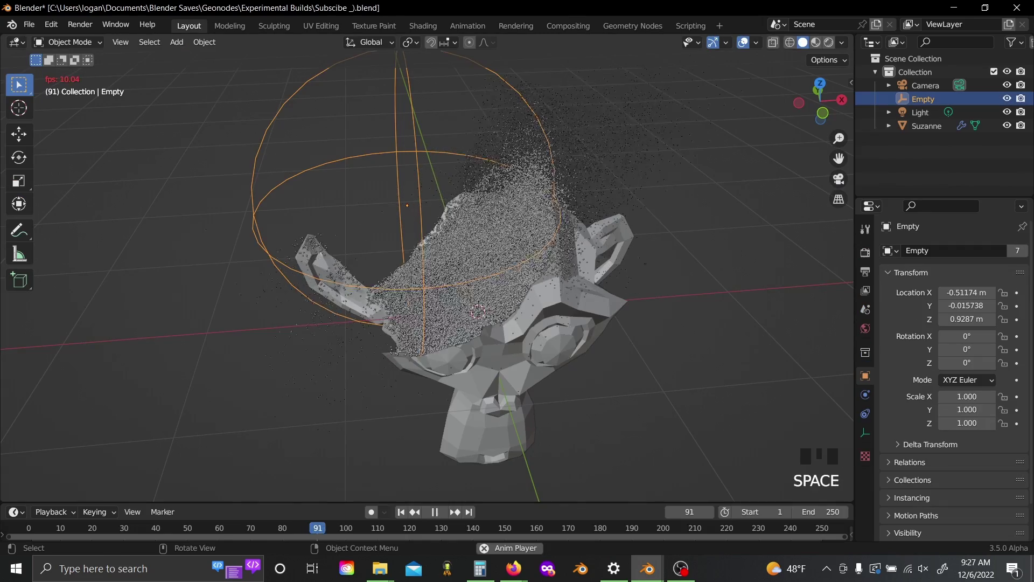
key("s")
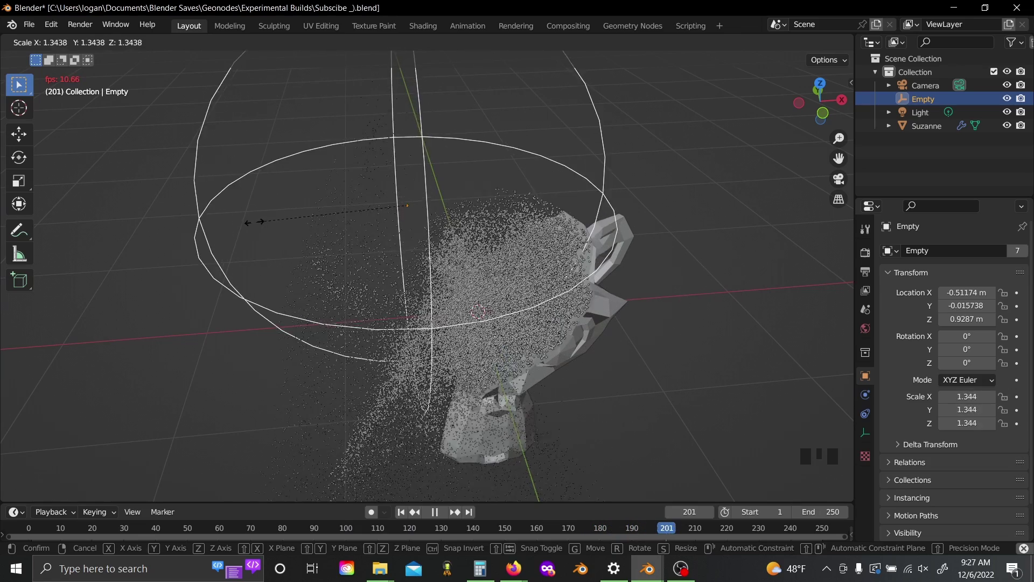
key("Escape")
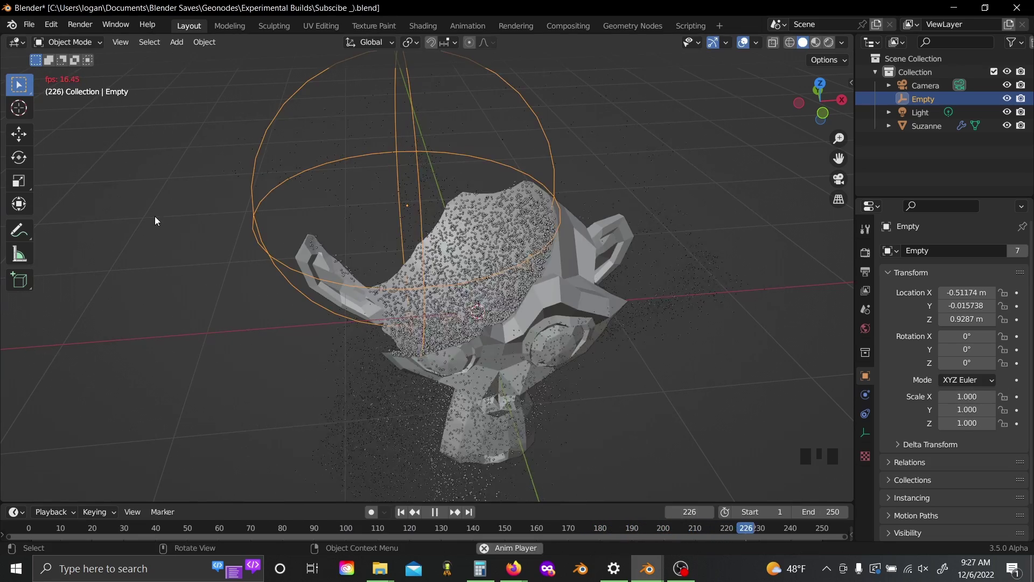
- Replay the animation from a closer angle and scale the Empty sphere up to about 1.6
middle_click_drag(557, 267, 728, 317)
scroll(563, 240, "up", 2)
key("space")
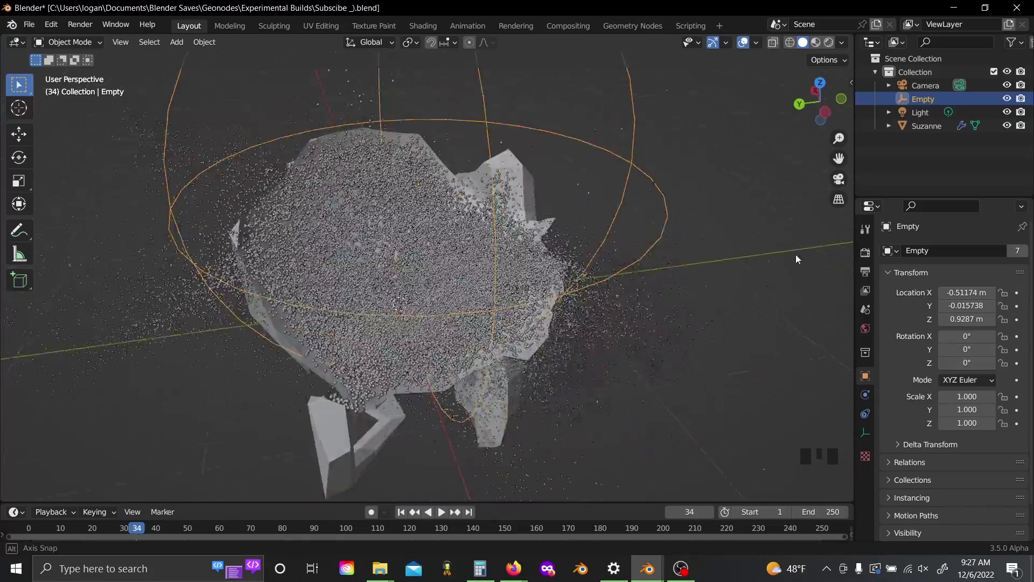
middle_click_drag(795, 255, 548, 157)
key("space")
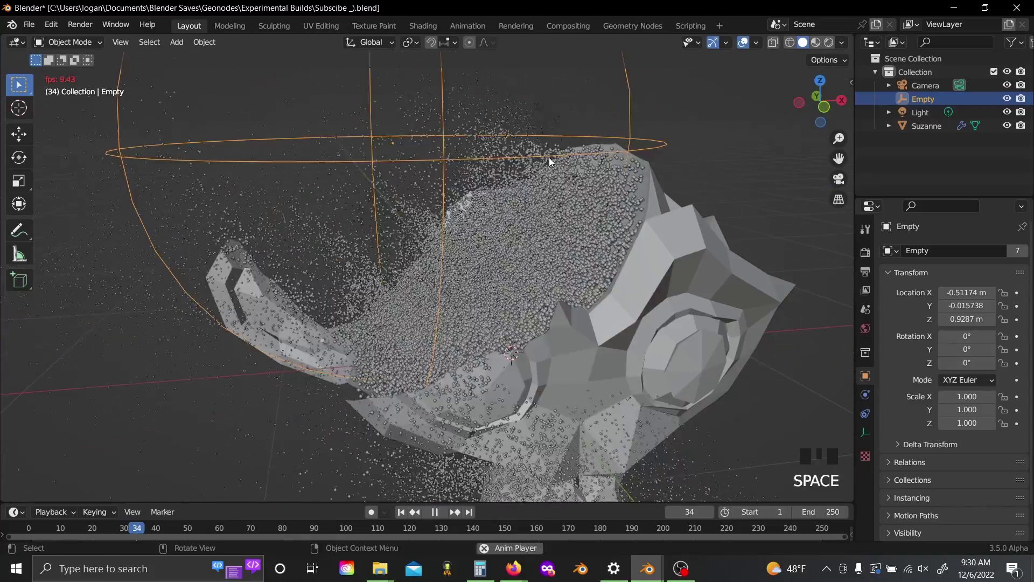
key("s")
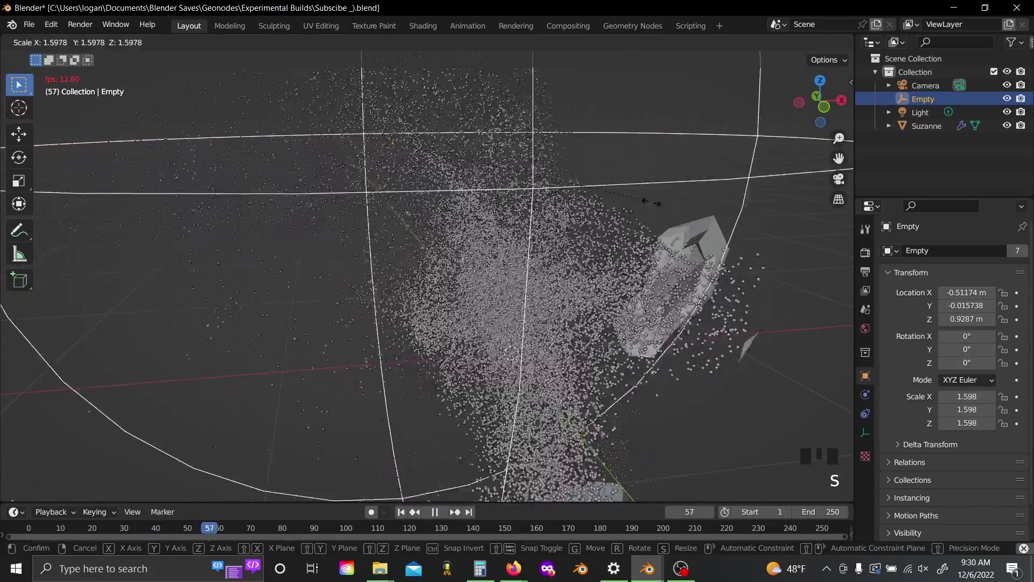